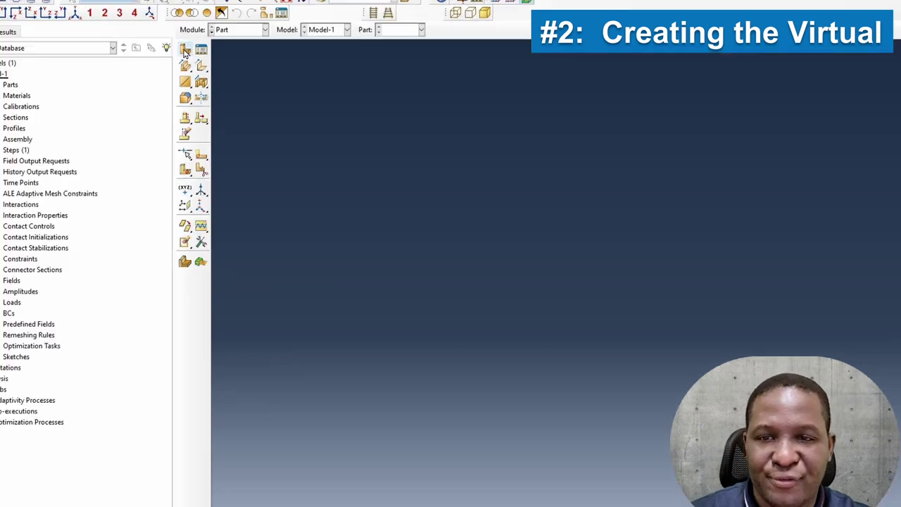
Create a 3D deformable solid extrusion part named CuHS with an approximate size of 10.
click(185, 71)
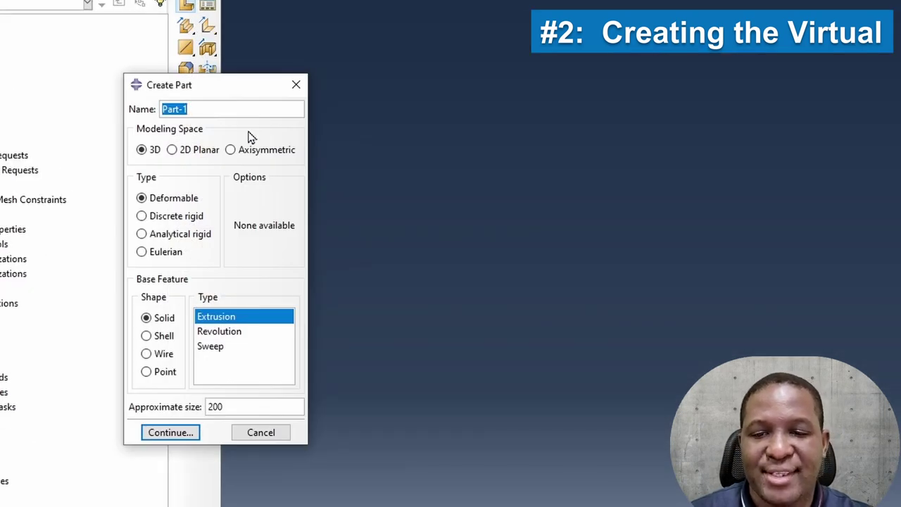
text(CuHS)
double_click(211, 406)
text(10)
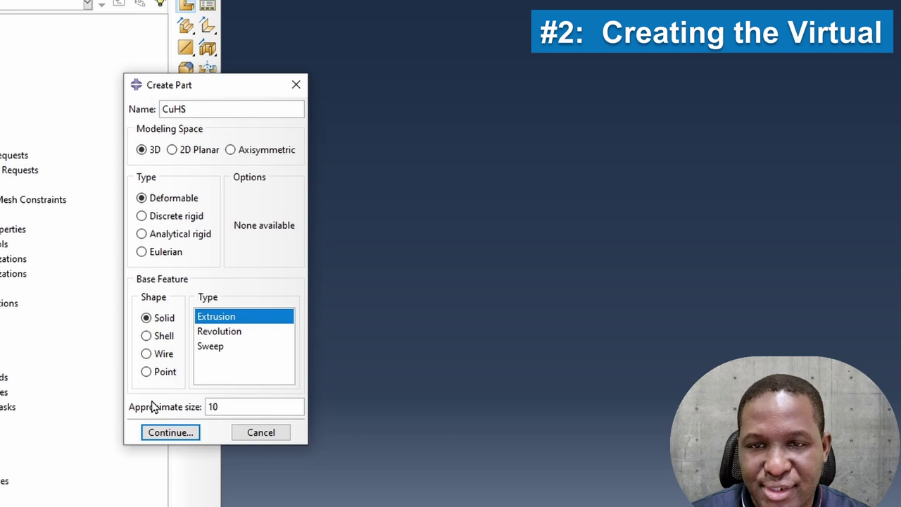
click(171, 433)
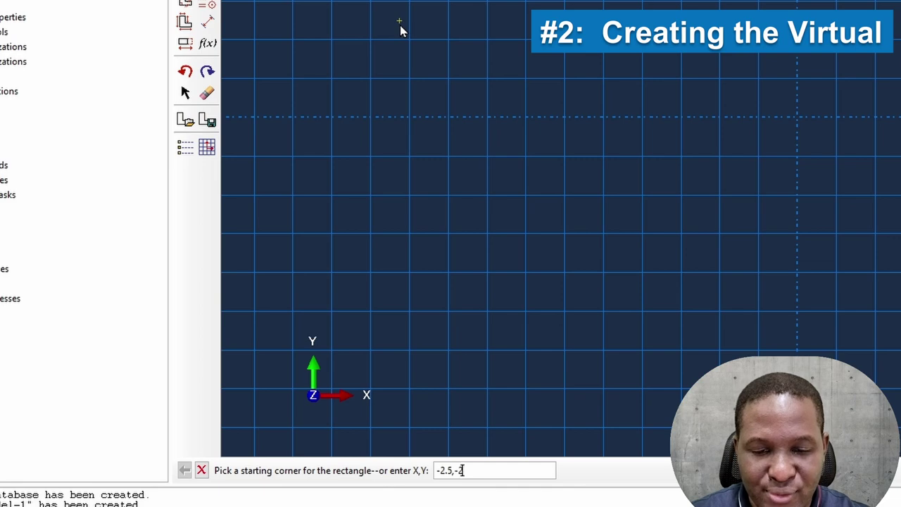
Sketch a rectangle for the CuHS section with opposite corners at (-2.5, -2.5) and (2.5, 2.5).
text(-2.5,-2.5)
key(Return)
text(2.5,2)
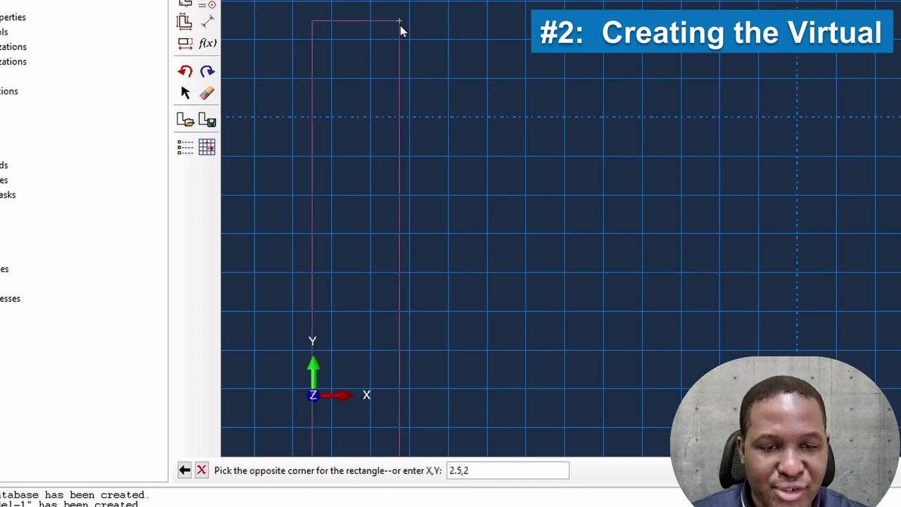
text(.5)
key(Return)
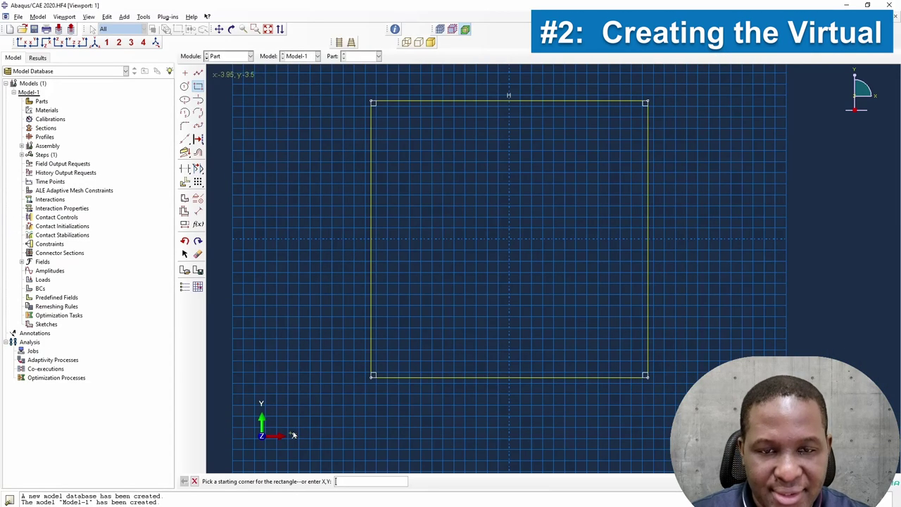
Finish the CuHS section sketch and extrude it with a depth of 1.
right_click(294, 435)
click(324, 467)
click(314, 482)
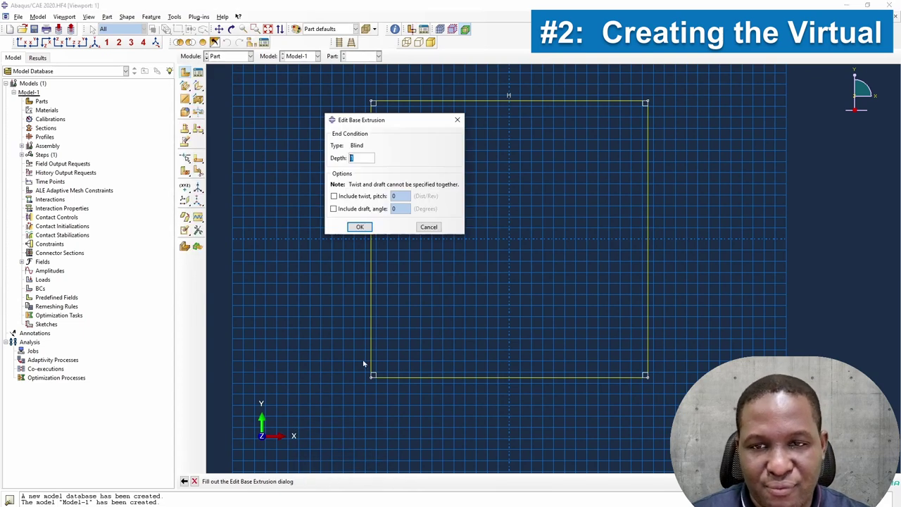
key(Return)
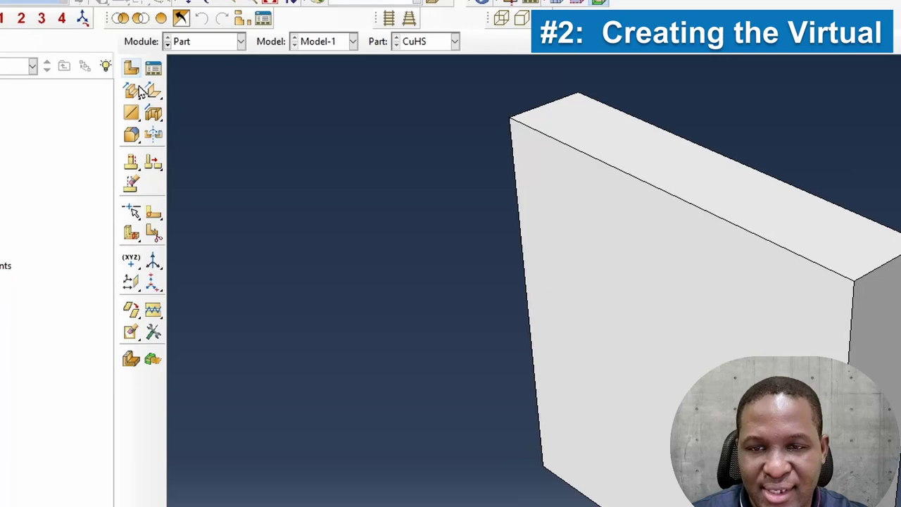
Create a solid extrusion part named STIM and sketch its rectangular section from (-1.25, -1.25) to (1.25, 1.25).
click(184, 71)
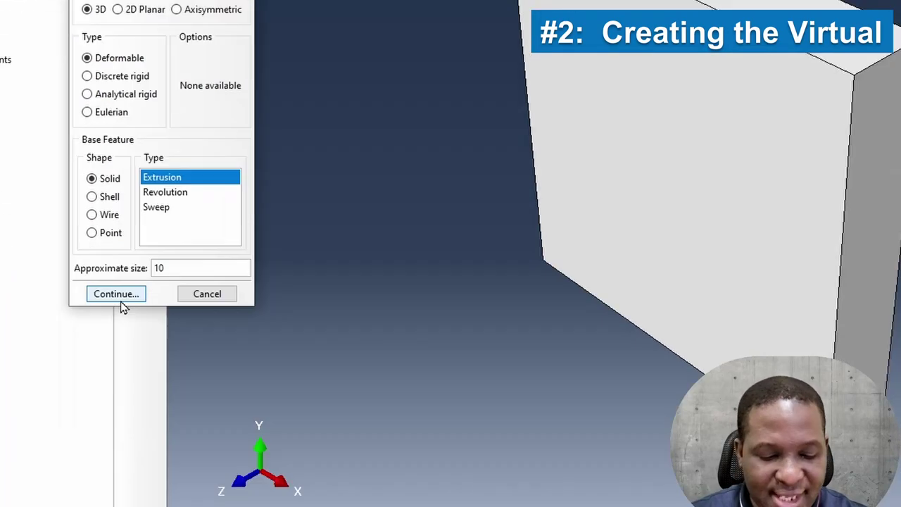
click(116, 501)
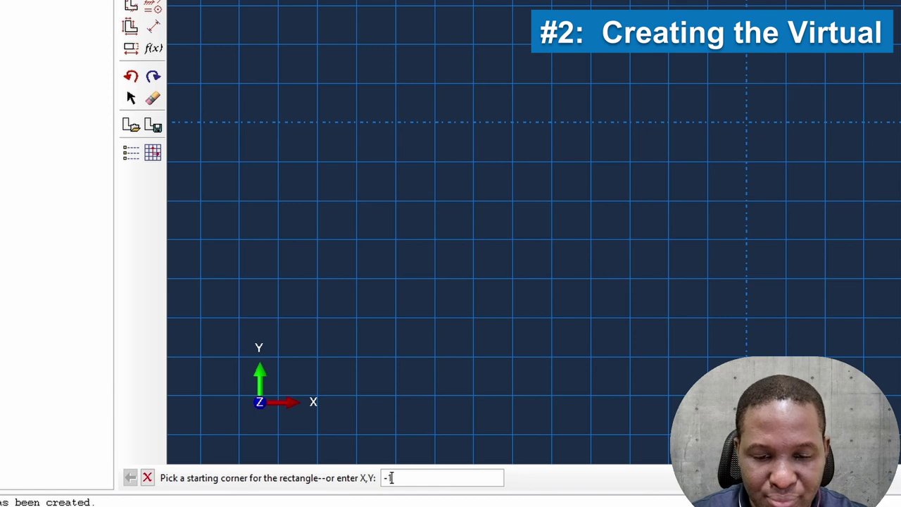
text(-1.25,-1.25)
key(Return)
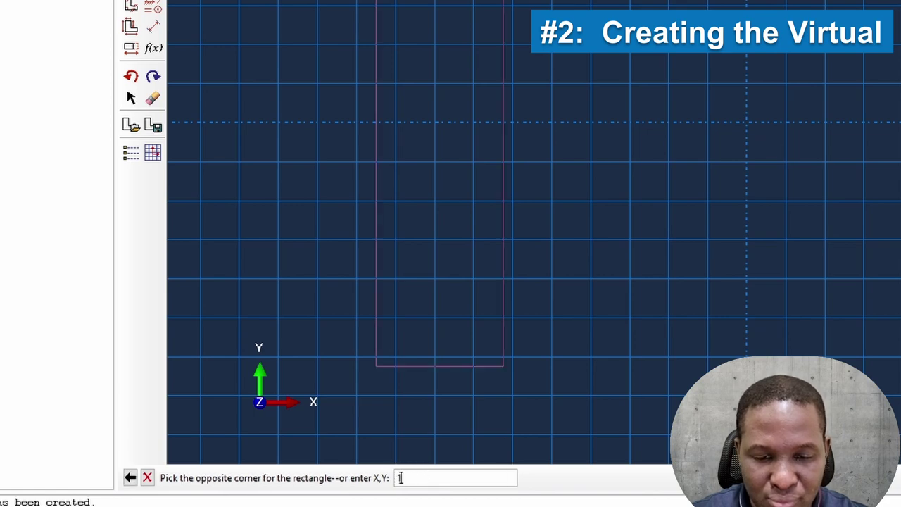
text(1.25,1.25)
key(Return)
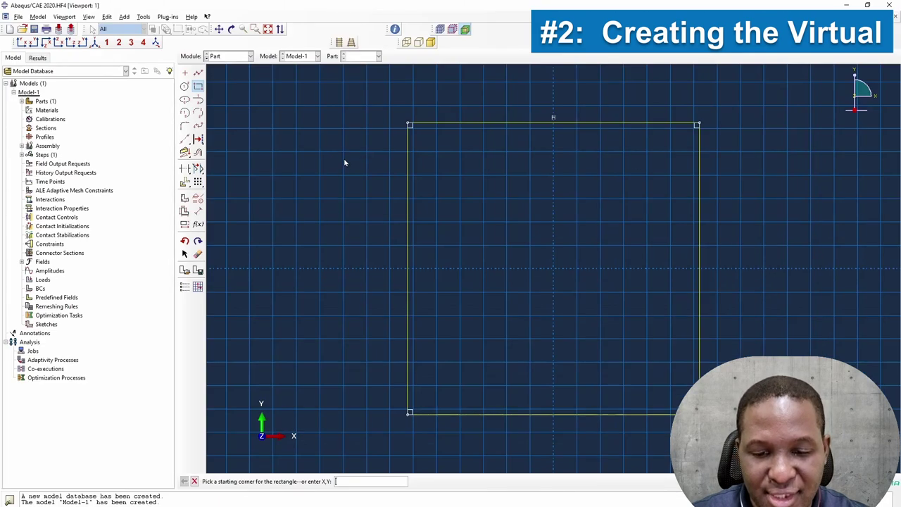
Finish the STIM section sketch and extrude it with a depth of 0.12.
right_click(344, 158)
click(381, 199)
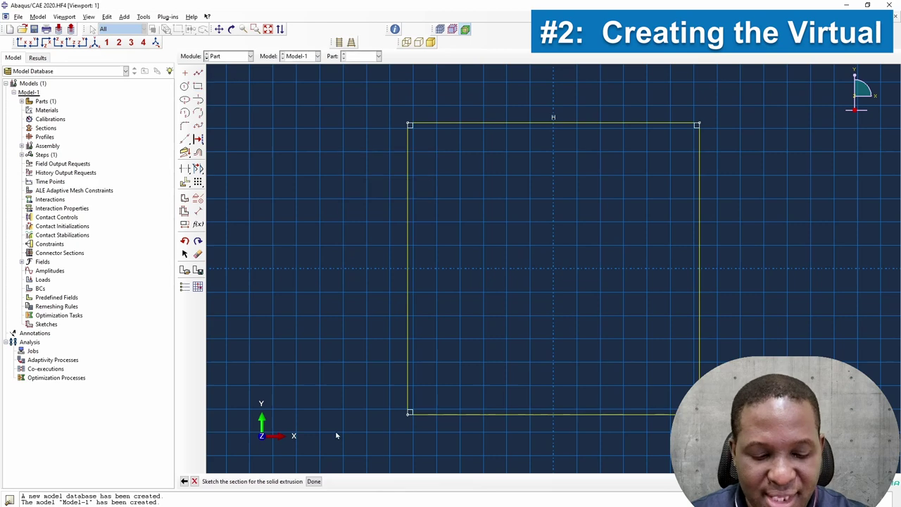
click(314, 481)
text(0.12)
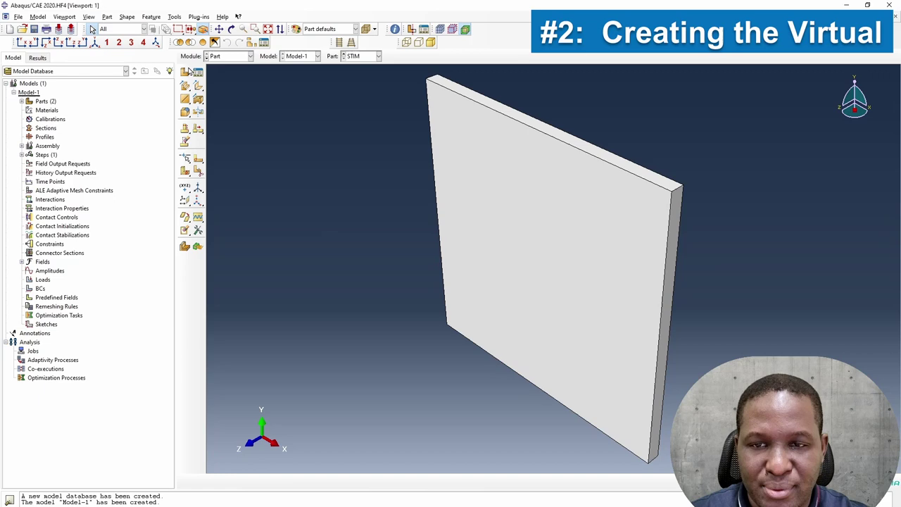
Create a solid extrusion part named Chip and sketch its rectangular section from (-1.25, -1.25) to (1.25, 1.25).
click(185, 72)
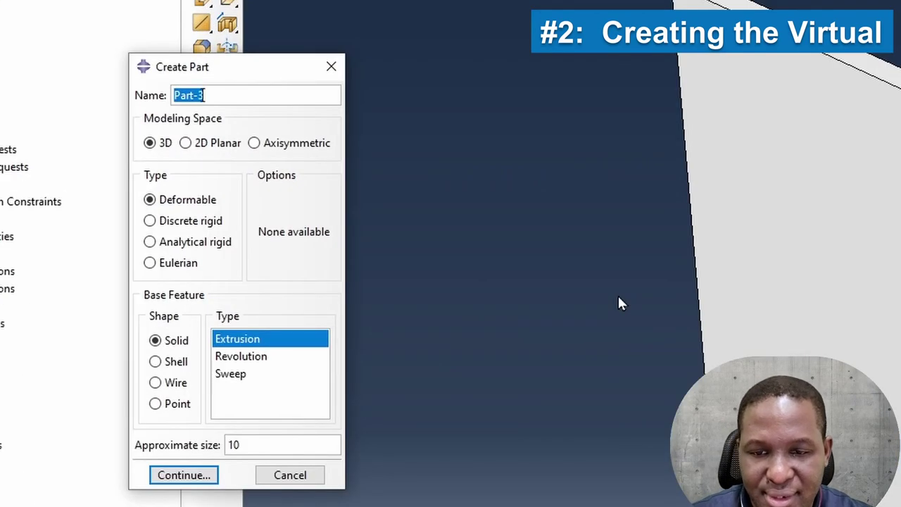
text(Chip)
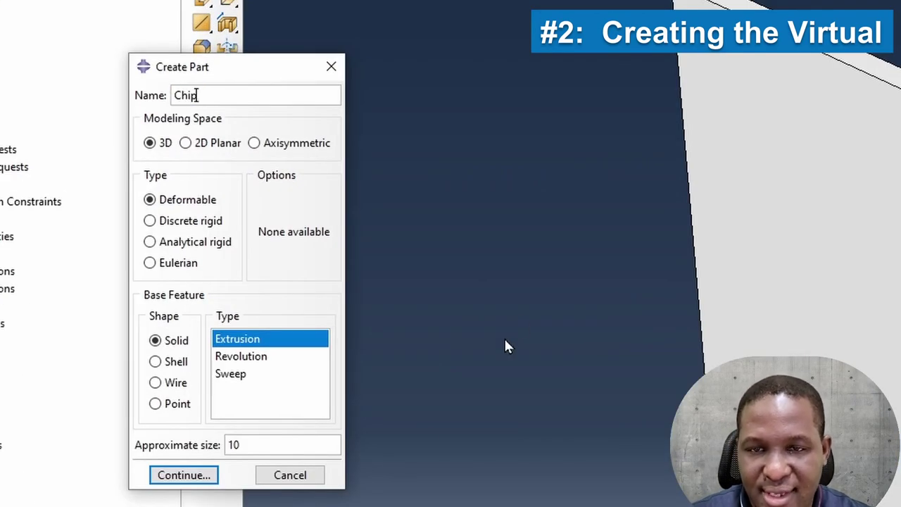
click(161, 482)
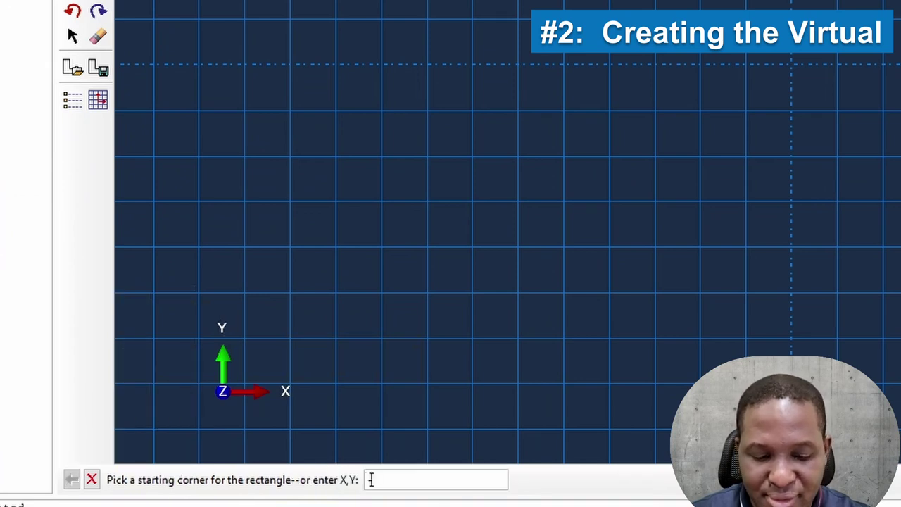
text(5,-1.25)
key(Return)
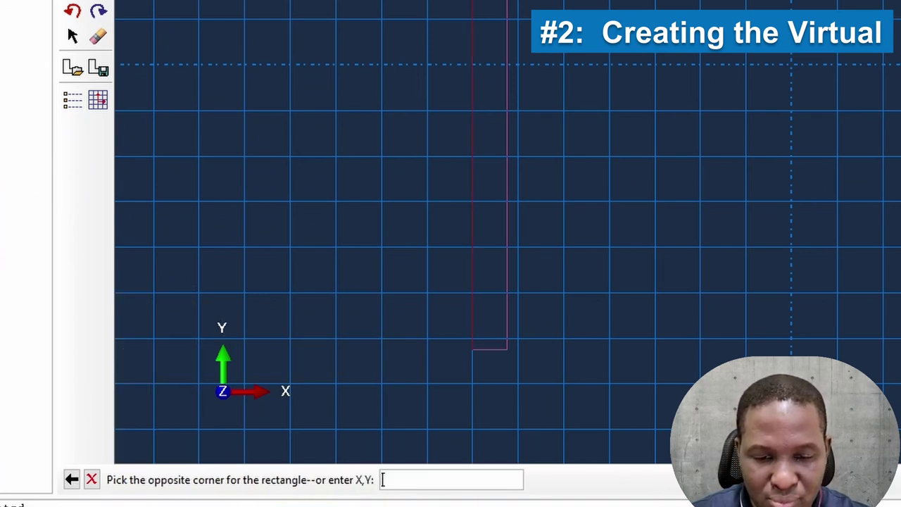
text(1.25,1.25)
key(Return)
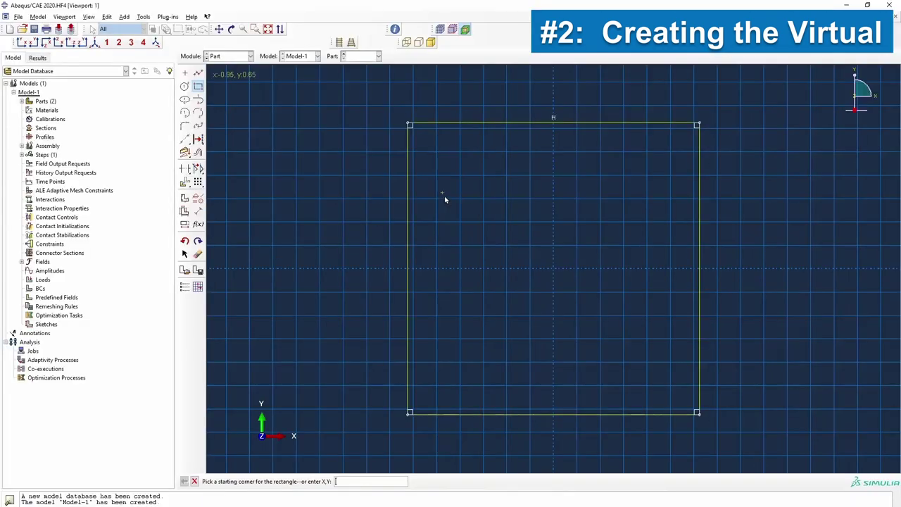
Finish the Chip section sketch and extrude it with a depth of 0.30.
right_click(446, 197)
click(484, 240)
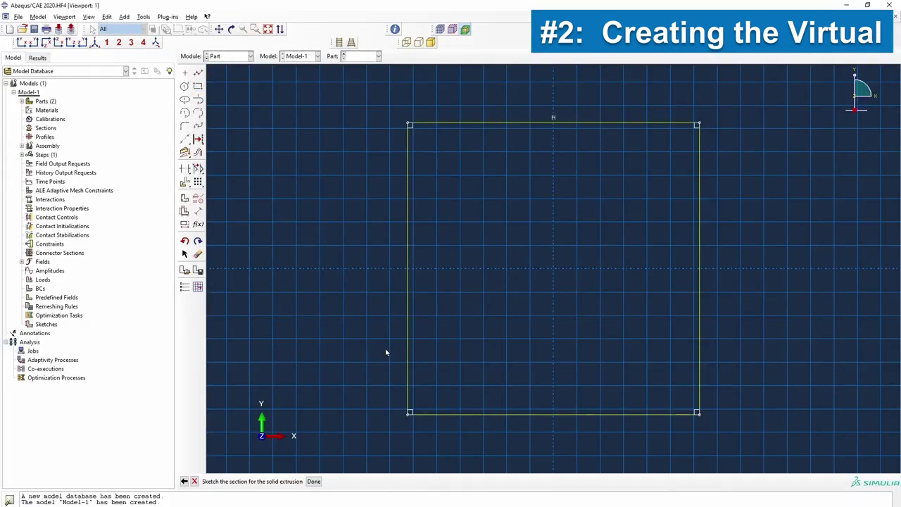
click(314, 482)
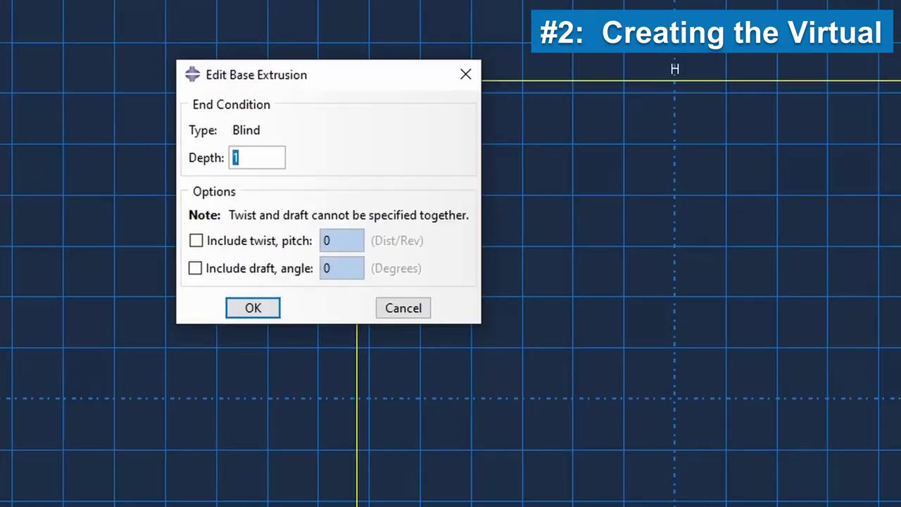
text(0.30)
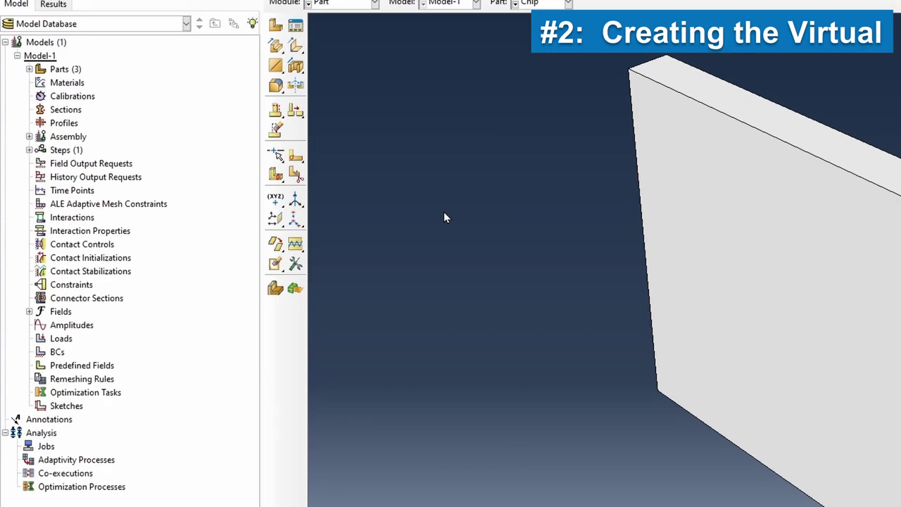
Open the section sketch of the STIM part's solid extrusion for editing.
click(29, 69)
click(58, 110)
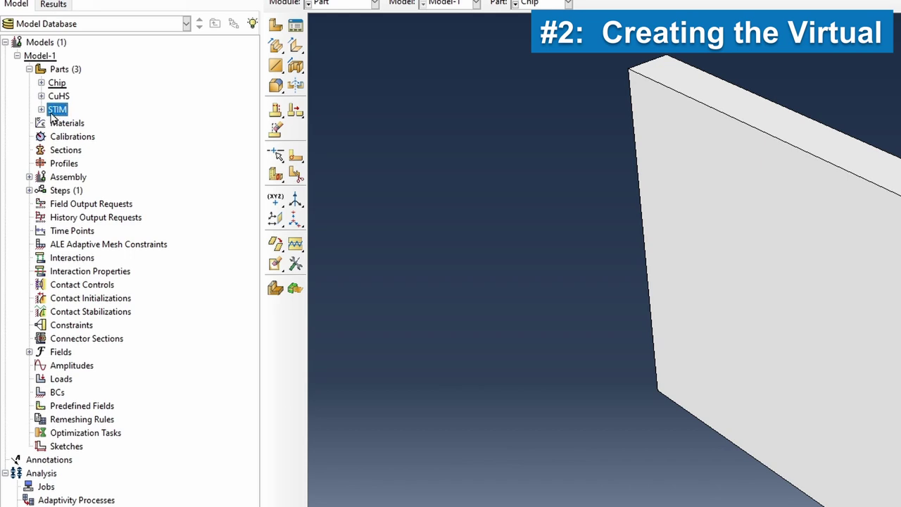
click(40, 110)
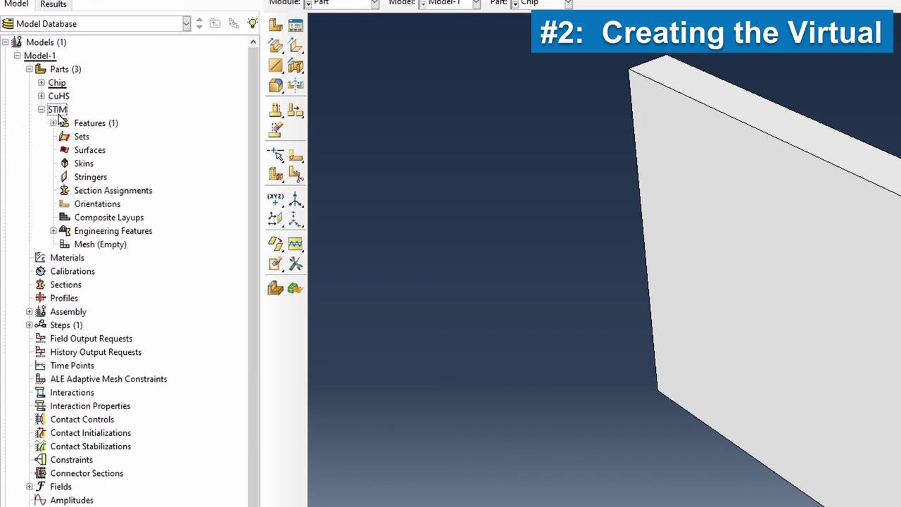
click(54, 124)
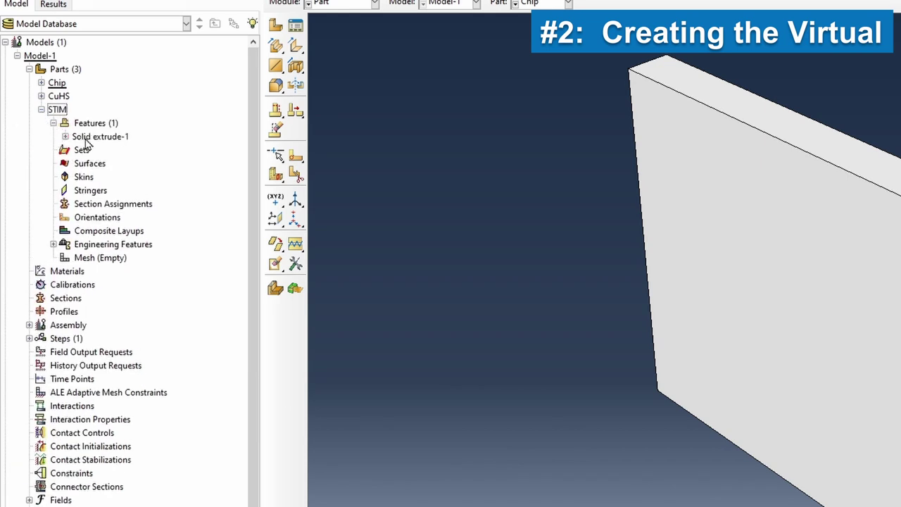
click(64, 136)
double_click(110, 152)
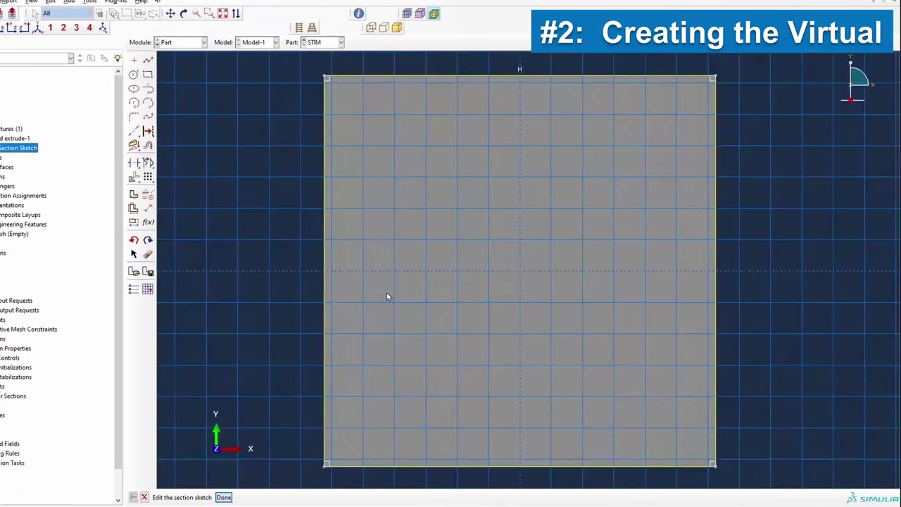
scroll(387, 296, down, 1)
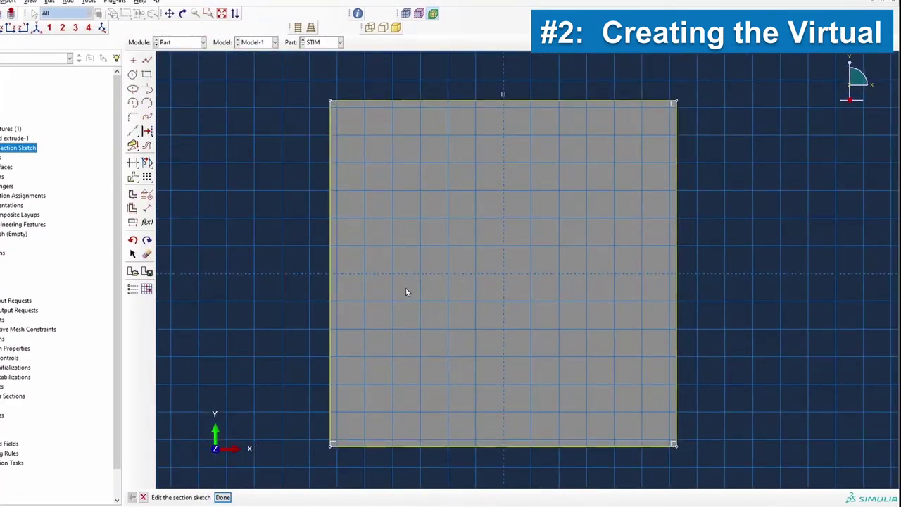
Sketch a circle with a radius of about 0.11 in the upper-left quarter of the STIM square.
click(132, 74)
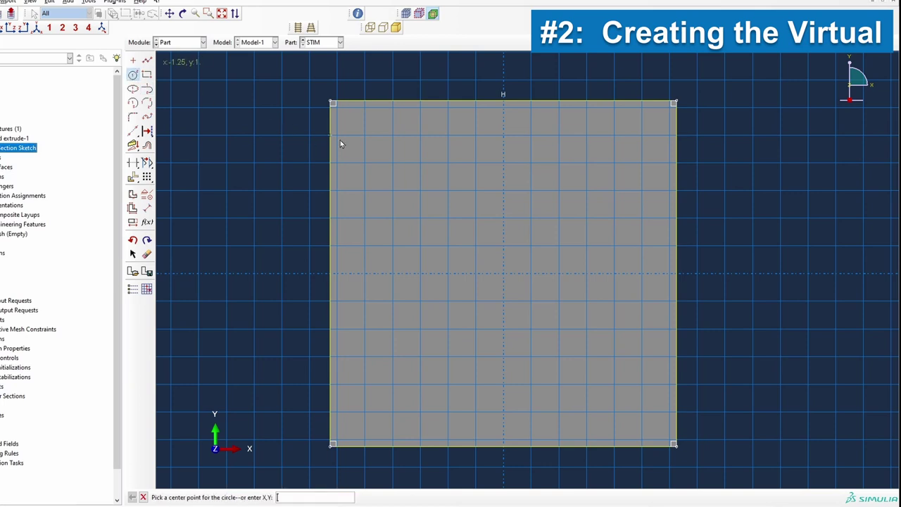
click(421, 192)
click(434, 199)
Dimension the circle's radius and set it to 0.18.
click(147, 208)
click(428, 209)
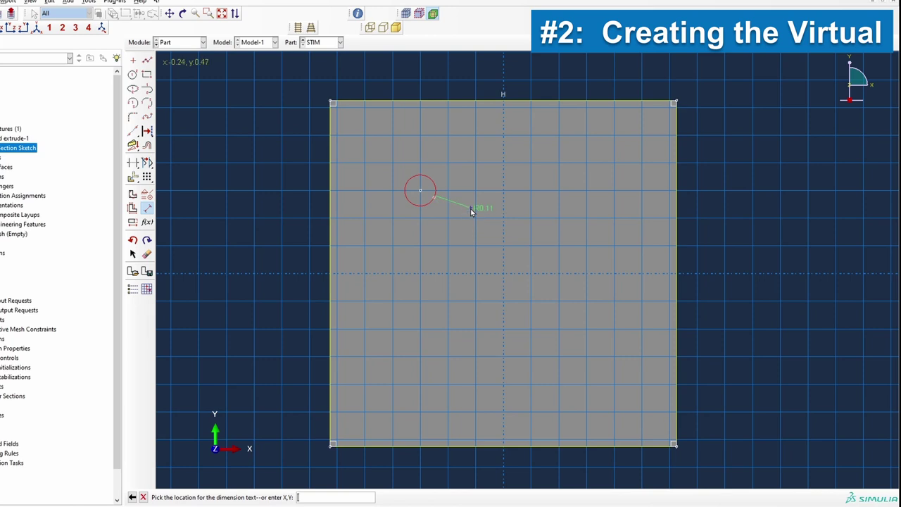
click(305, 160)
text(0.18)
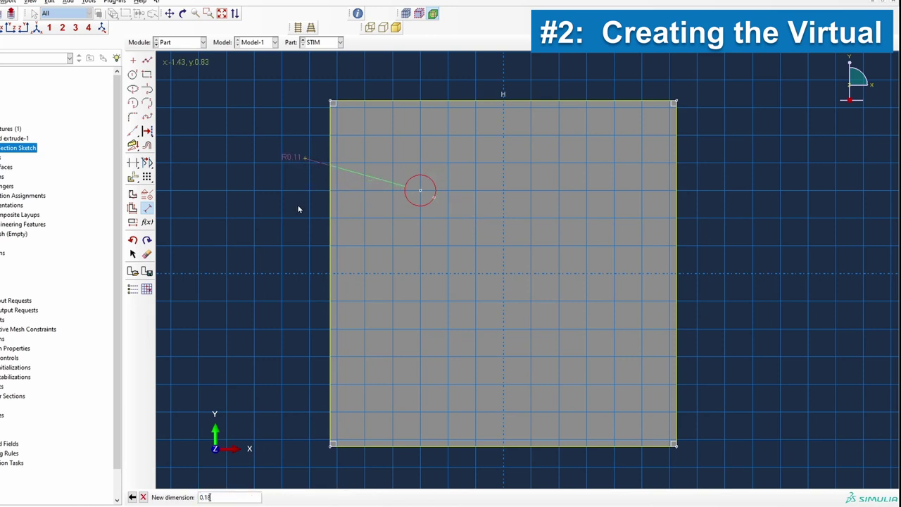
key(Return)
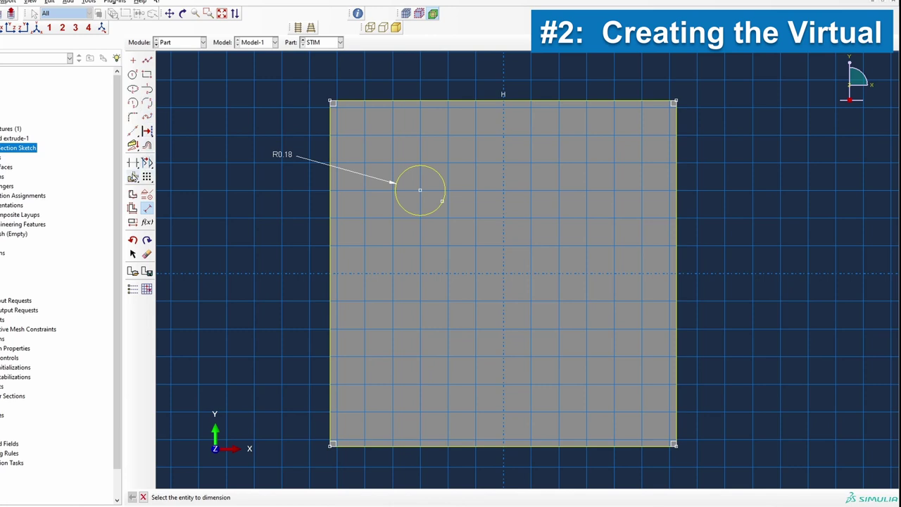
Copy the circle by translation from its centre to a point just above and right of the sketch origin.
click(133, 178)
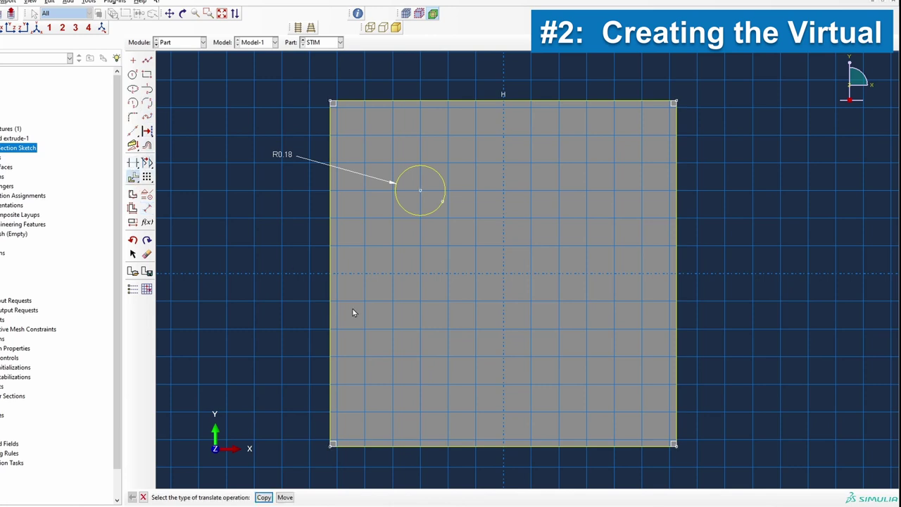
click(263, 497)
click(419, 196)
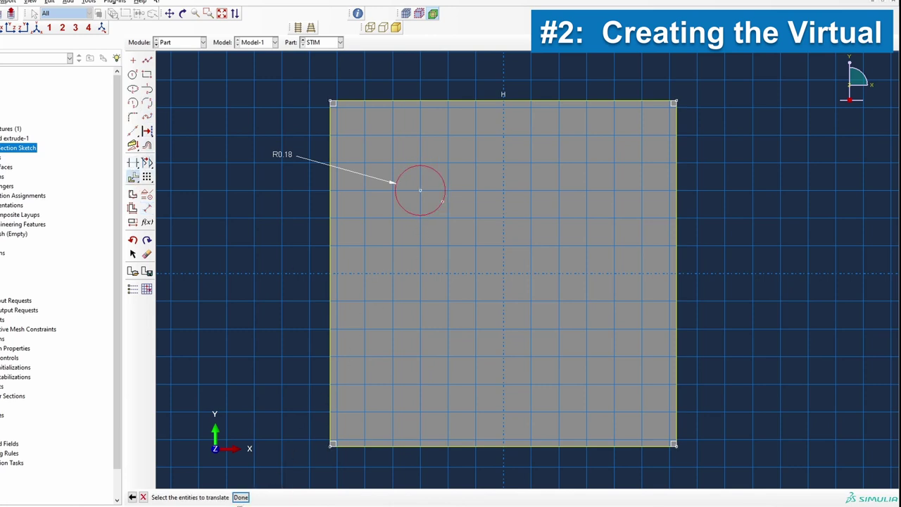
middle_click(414, 198)
click(421, 190)
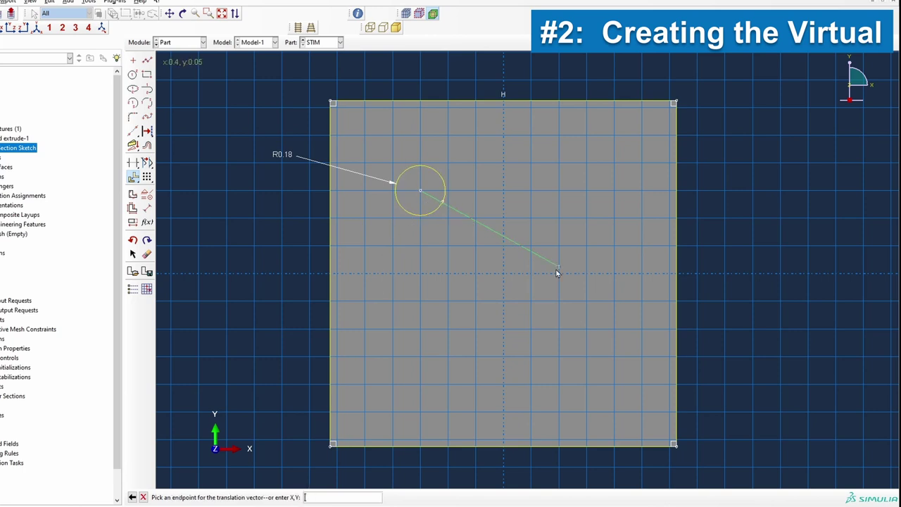
click(524, 246)
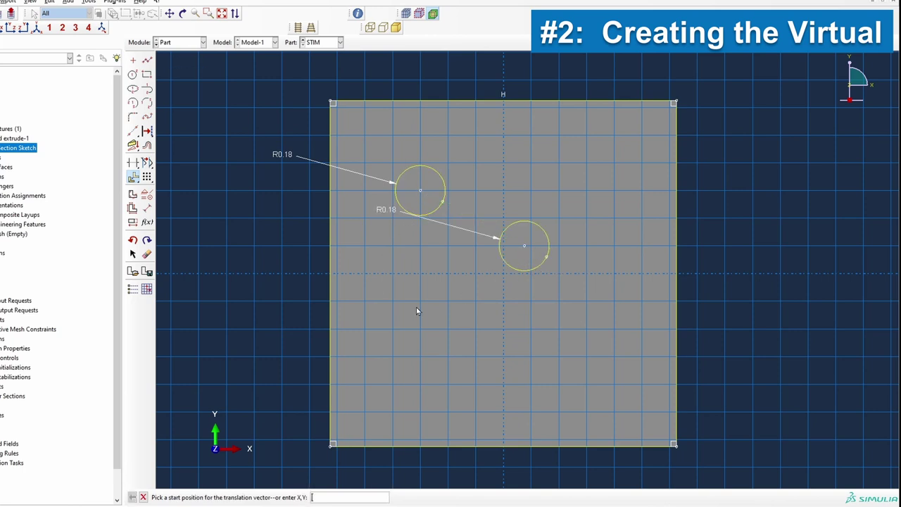
Copy the upper-left circle by translation from its centre to a point in the upper half, slightly right of the vertical centreline.
click(133, 177)
click(263, 497)
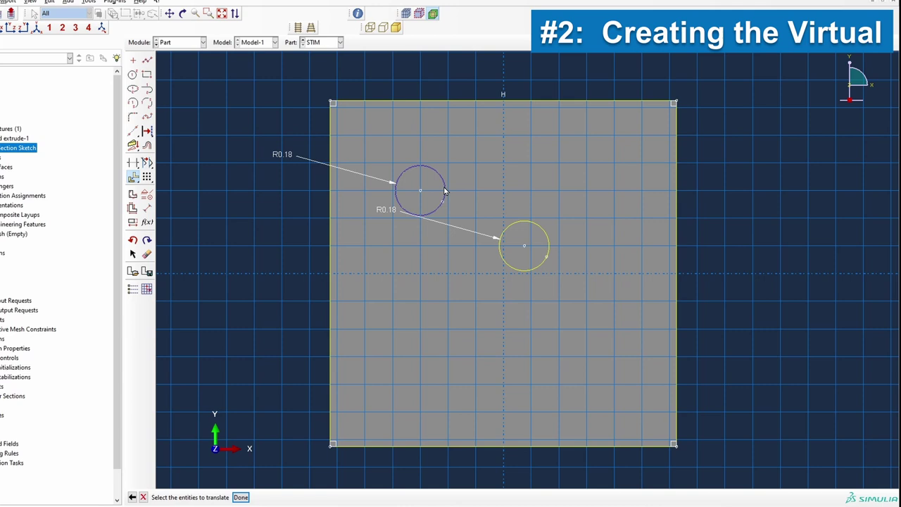
click(444, 185)
middle_click(456, 180)
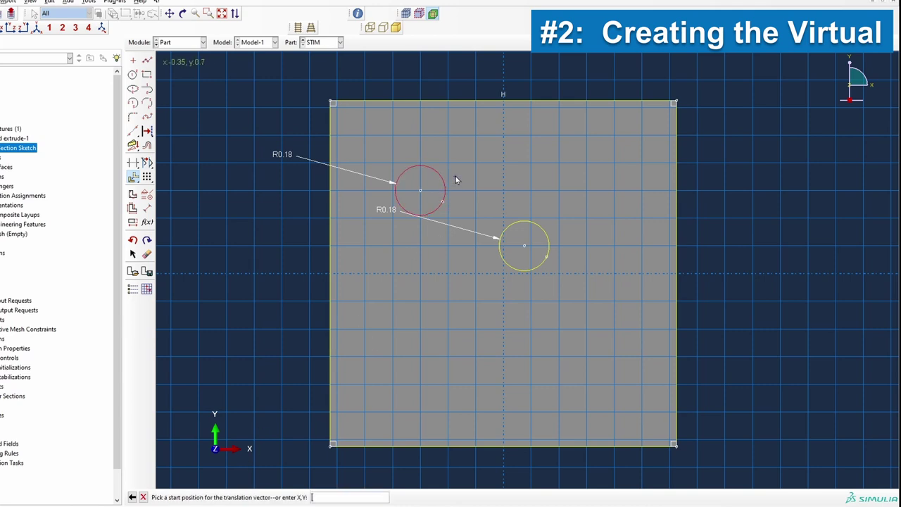
click(420, 190)
click(531, 156)
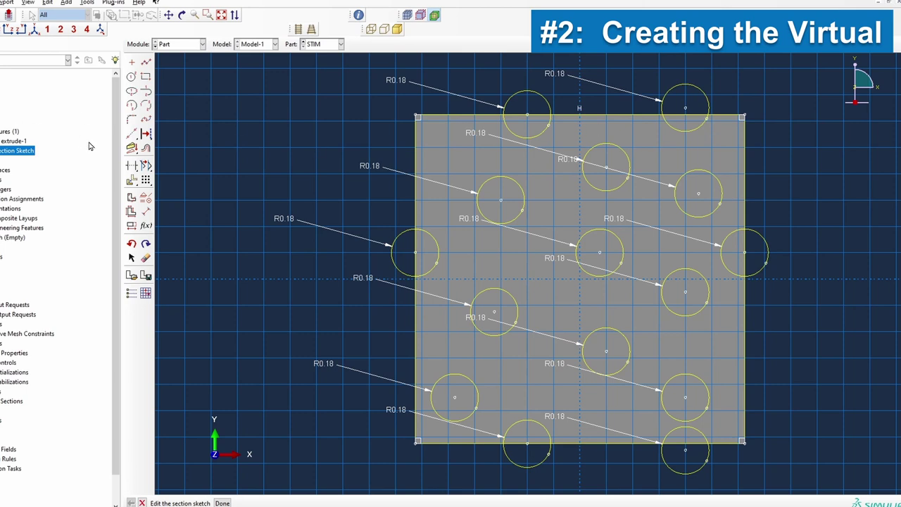
Trim away the parts of the boundary-crossing circles that lie outside the STIM square and the square's edge segments inside them.
click(132, 167)
click(393, 245)
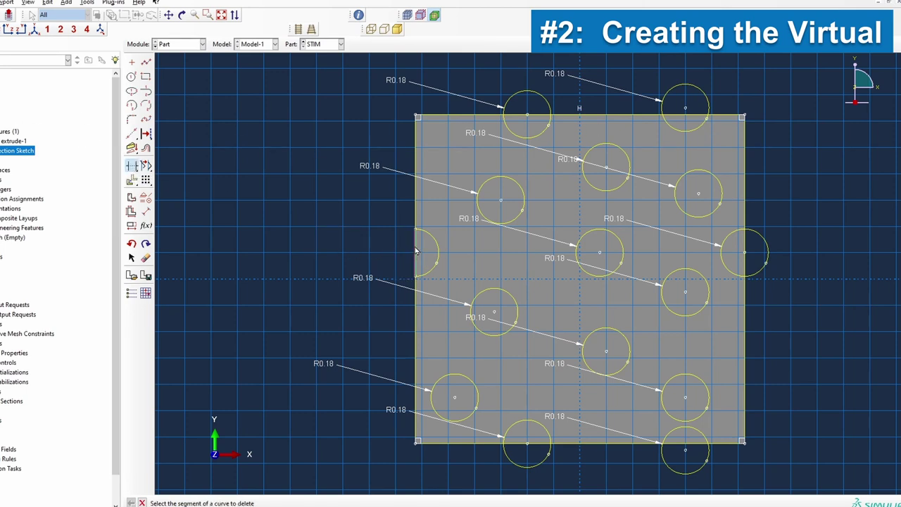
click(534, 96)
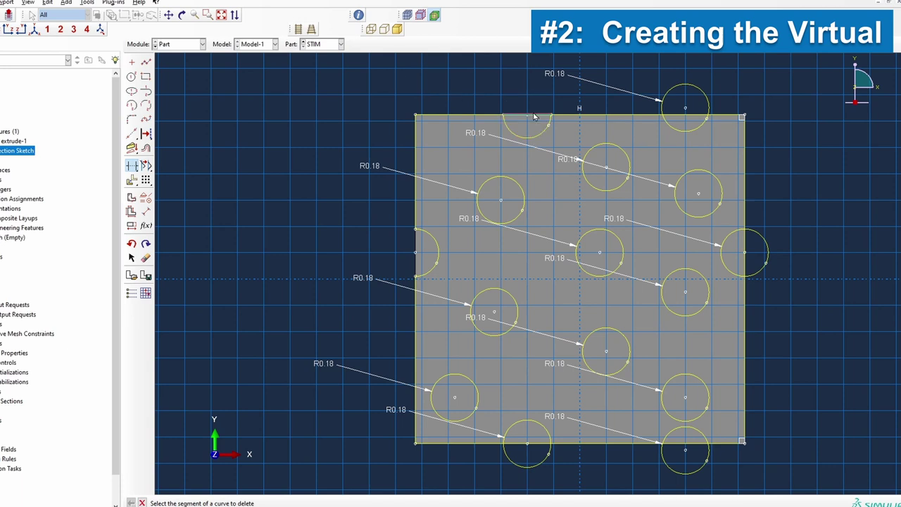
click(685, 87)
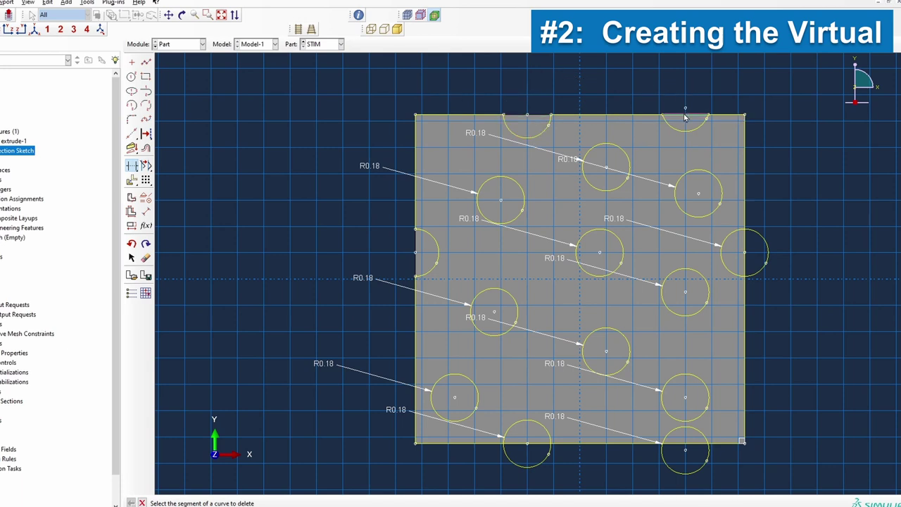
click(768, 251)
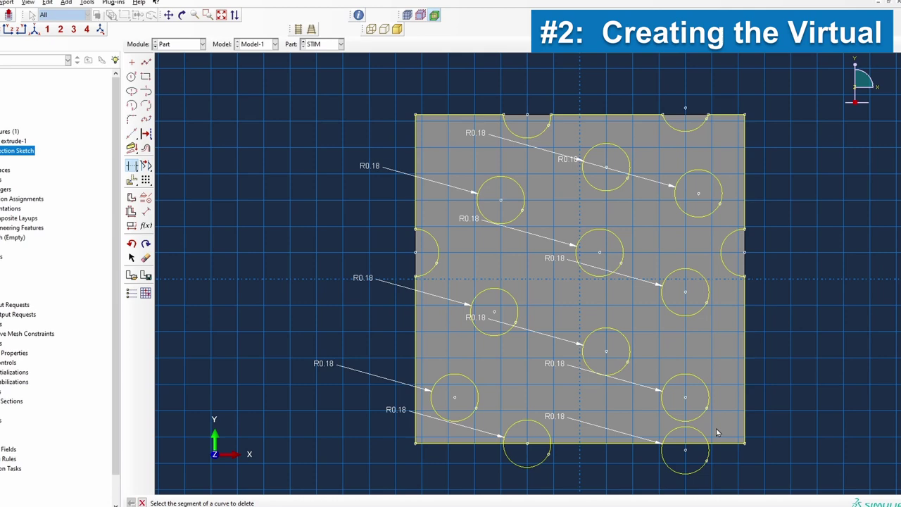
click(709, 458)
key(Escape)
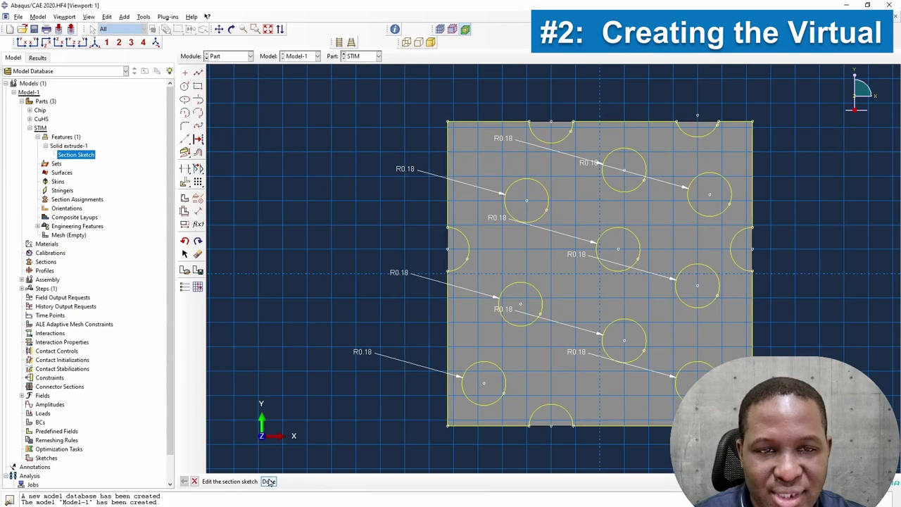
Finish the section sketch and regenerate the STIM part with its circular holes and edge cutouts.
middle_click(404, 415)
click(43, 110)
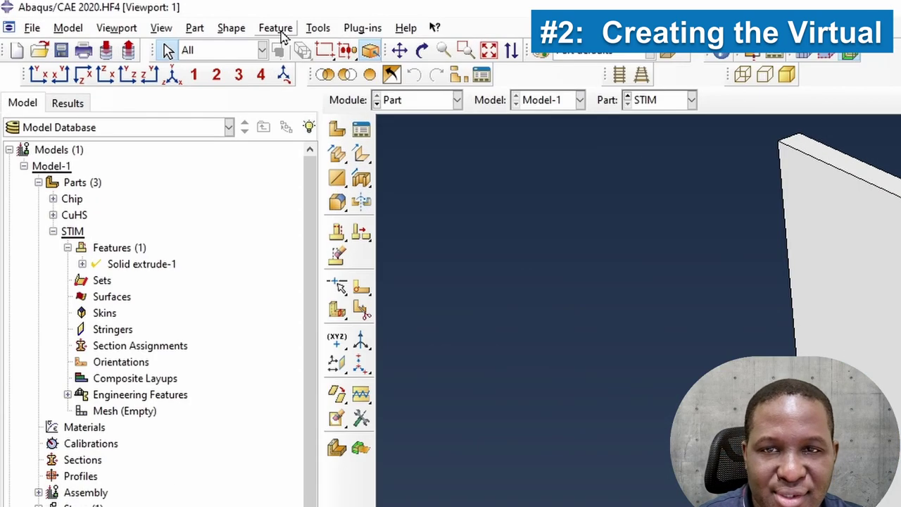
click(152, 16)
click(295, 63)
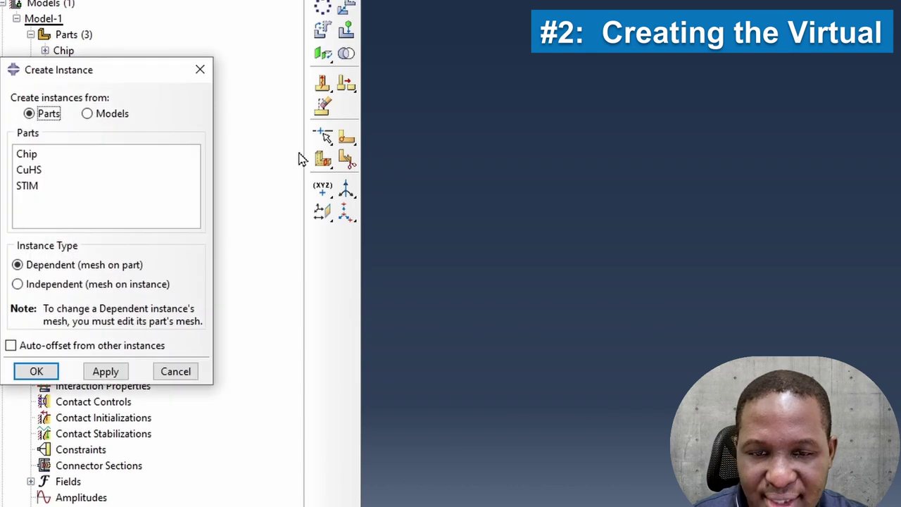
Create dependent assembly instances of the Chip, CuHS and STIM parts.
click(24, 153)
drag(29, 174, 54, 224)
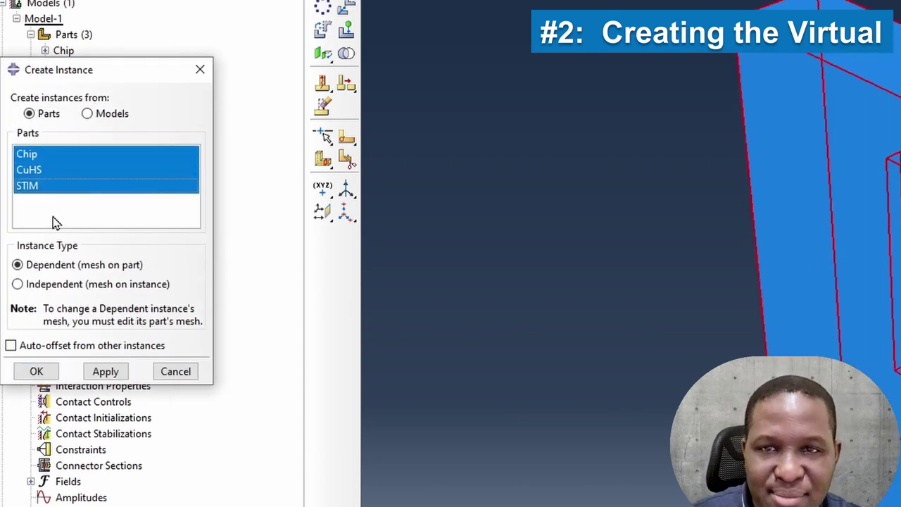
click(39, 372)
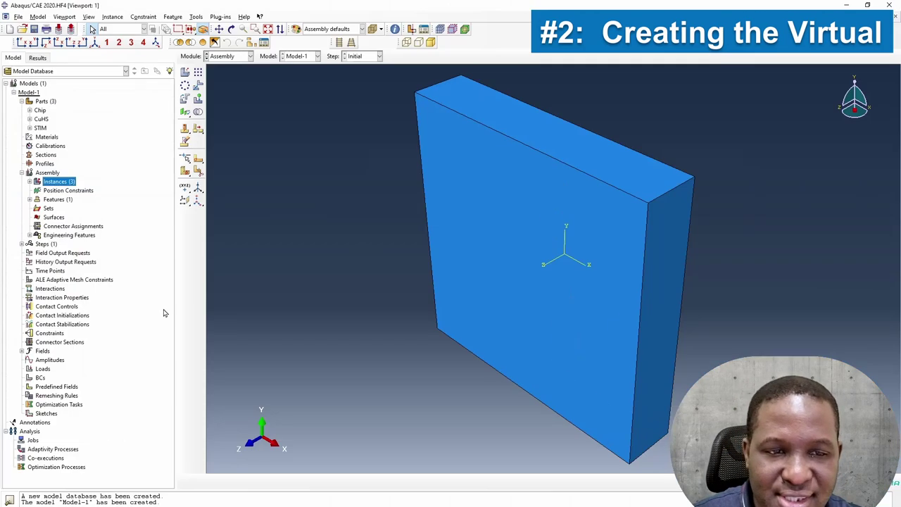
Translate the STIM-1 instance from 0,0,0 to 0,0,1 so it sits on the heat sink.
click(232, 28)
drag(450, 267, 483, 227)
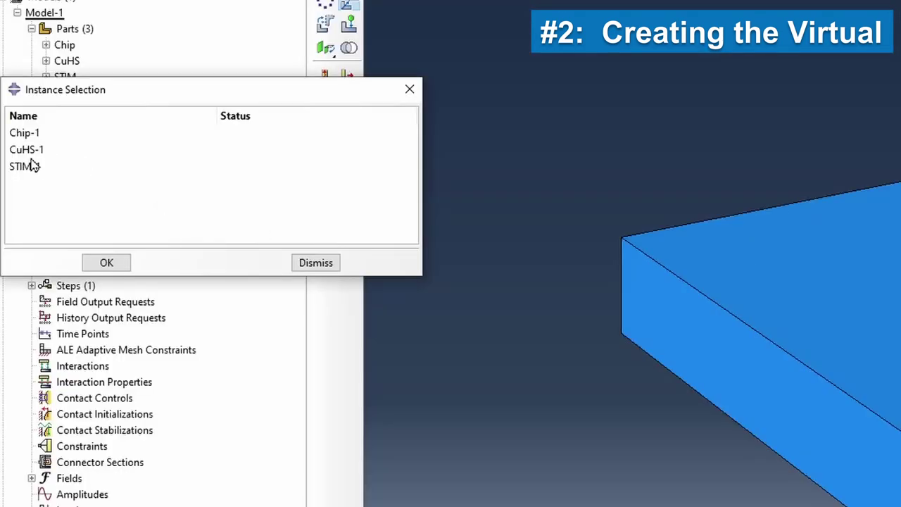
click(31, 167)
click(106, 264)
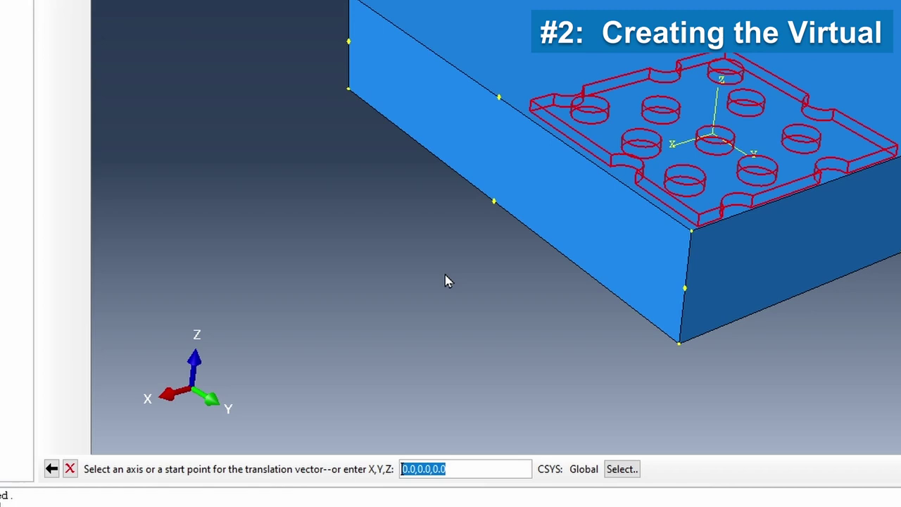
key(Return)
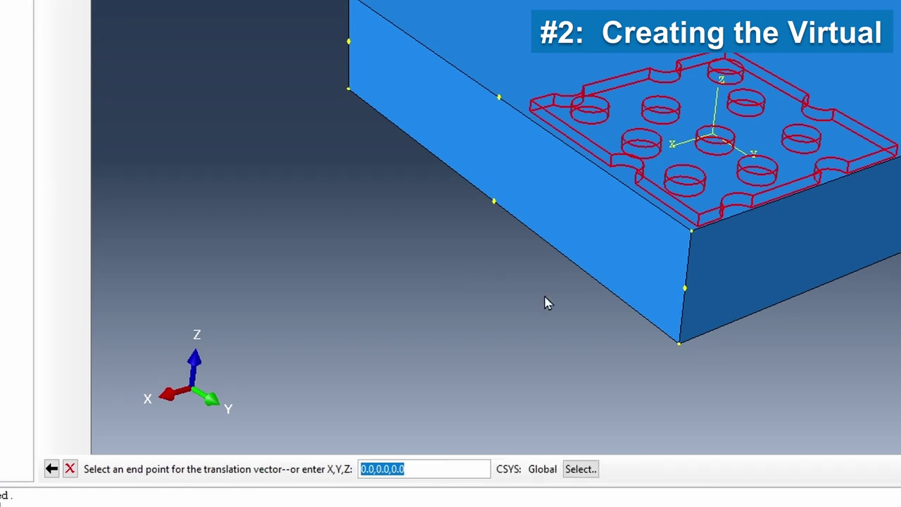
click(406, 470)
drag(406, 470, 393, 469)
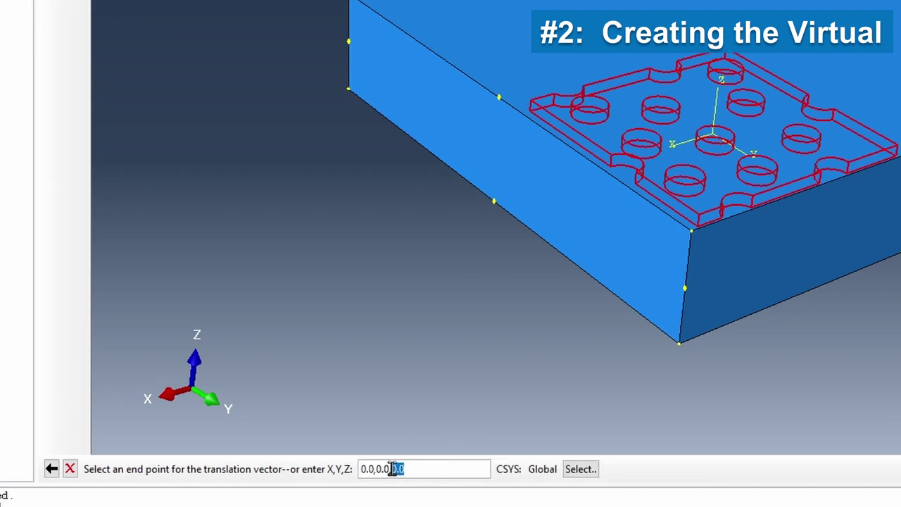
text(1)
key(Return)
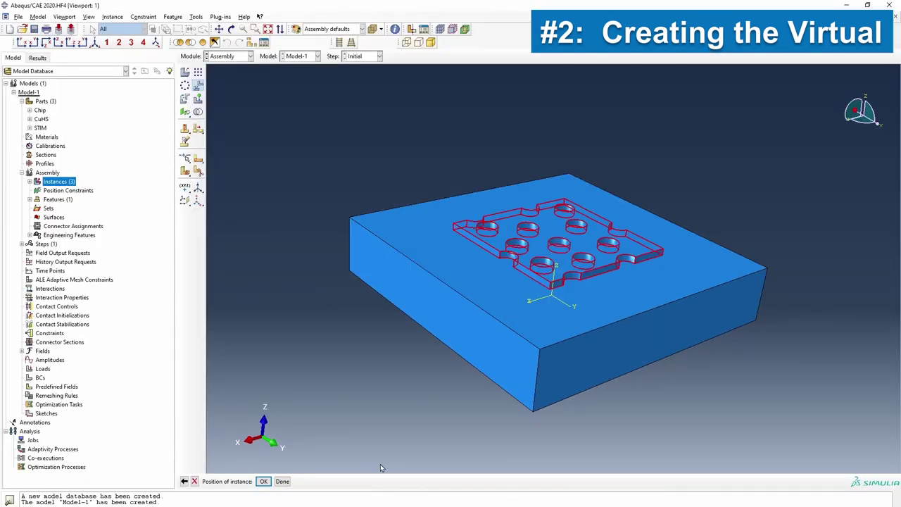
click(262, 482)
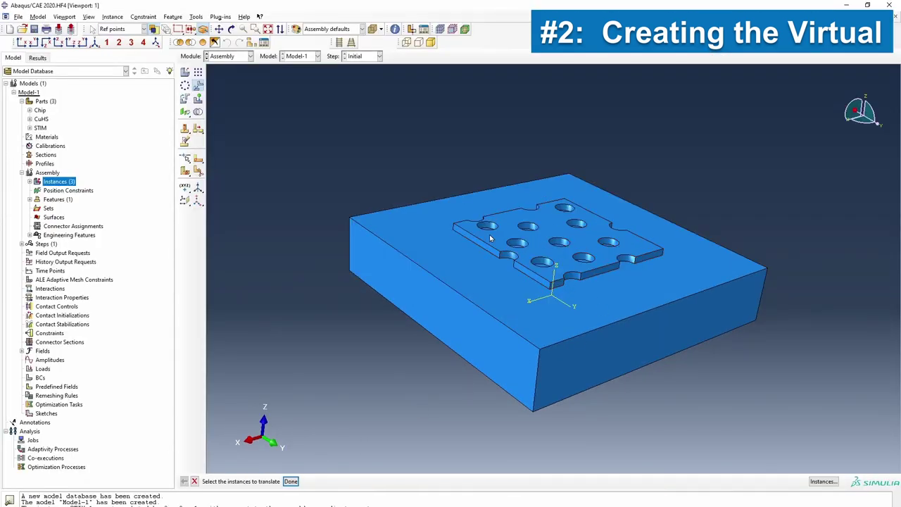
Translate the Chip-1 instance from 0,0,0 to 0,0,1.12 so it sits on top of the STIM layer.
click(824, 482)
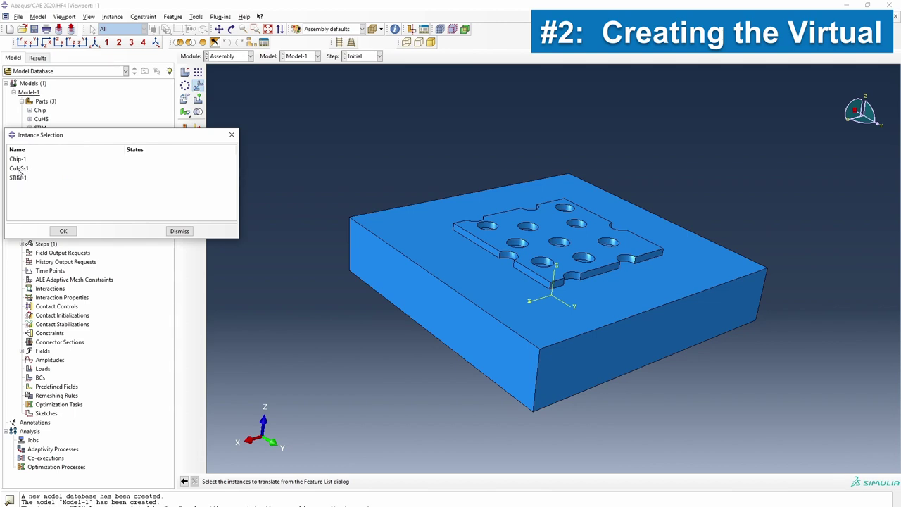
click(18, 160)
click(62, 231)
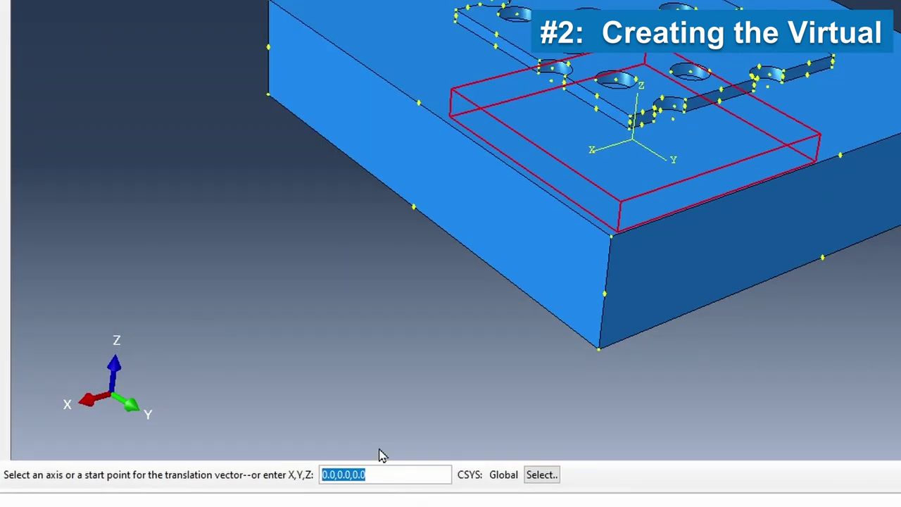
key(Return)
click(325, 475)
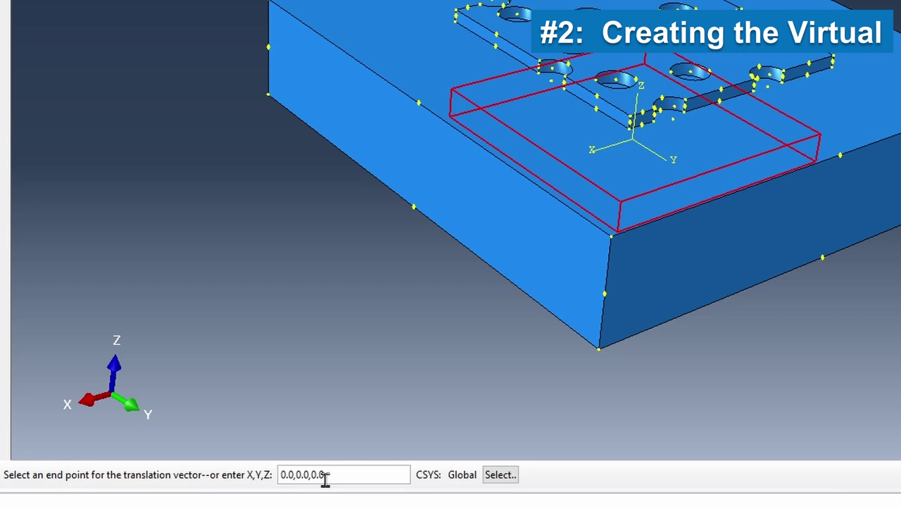
drag(326, 477, 309, 475)
text(1.12)
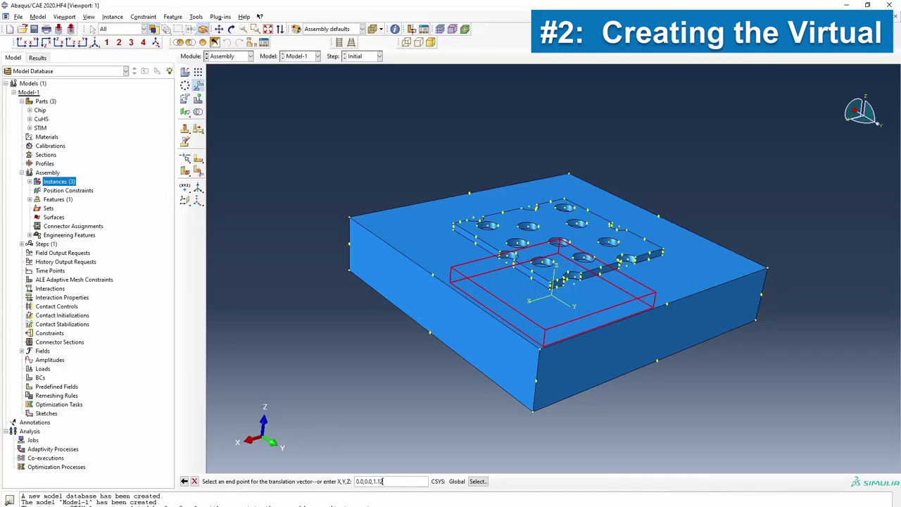
key(Return)
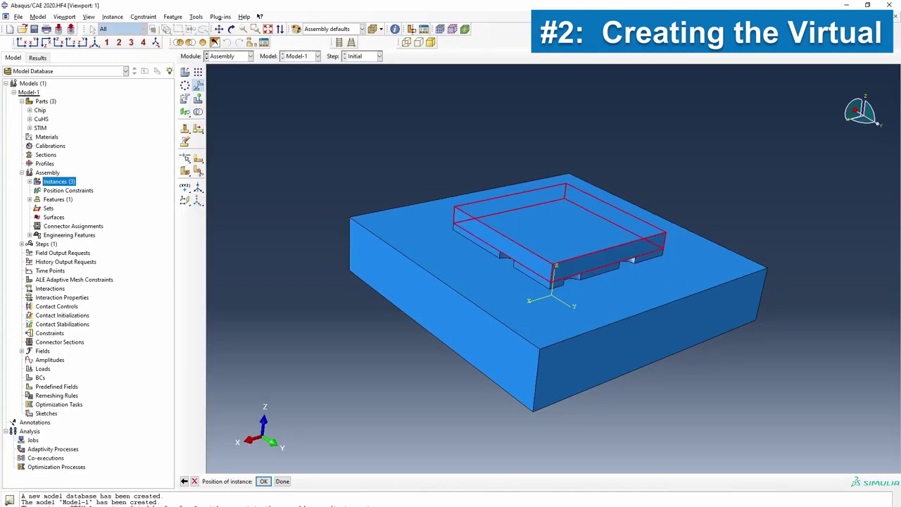
click(263, 482)
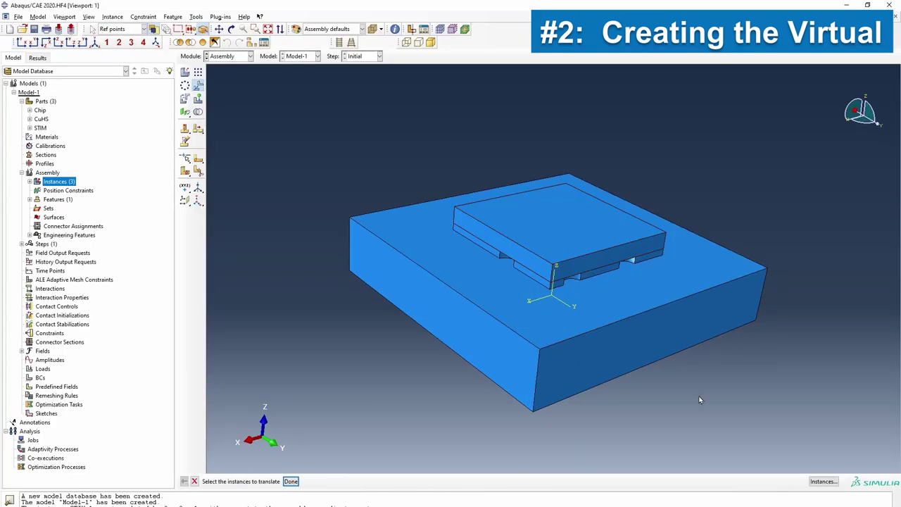
click(291, 481)
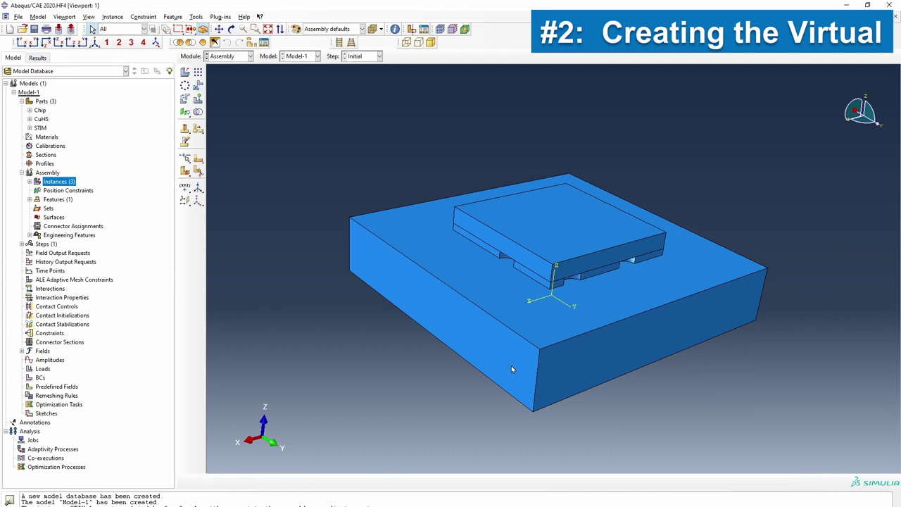
Colour-code the assembly by part instances.
ctrl+alt+drag(514, 369, 534, 302)
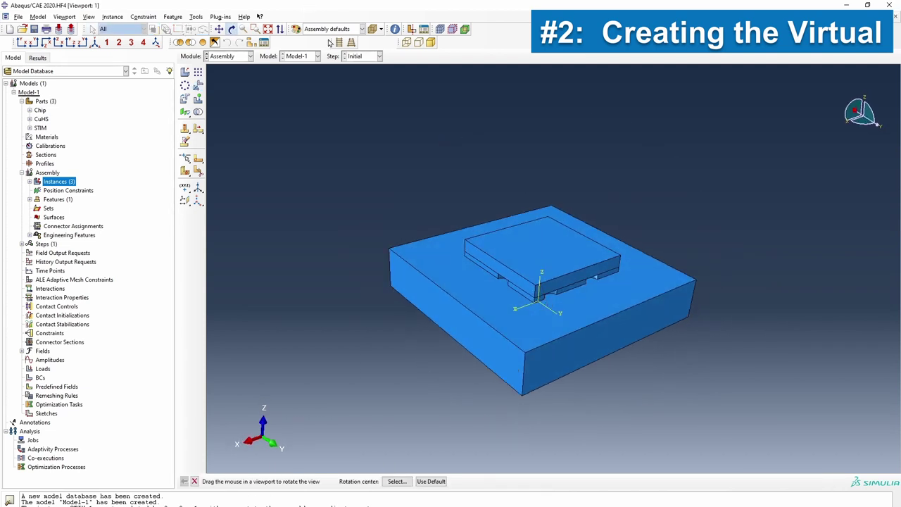
click(331, 29)
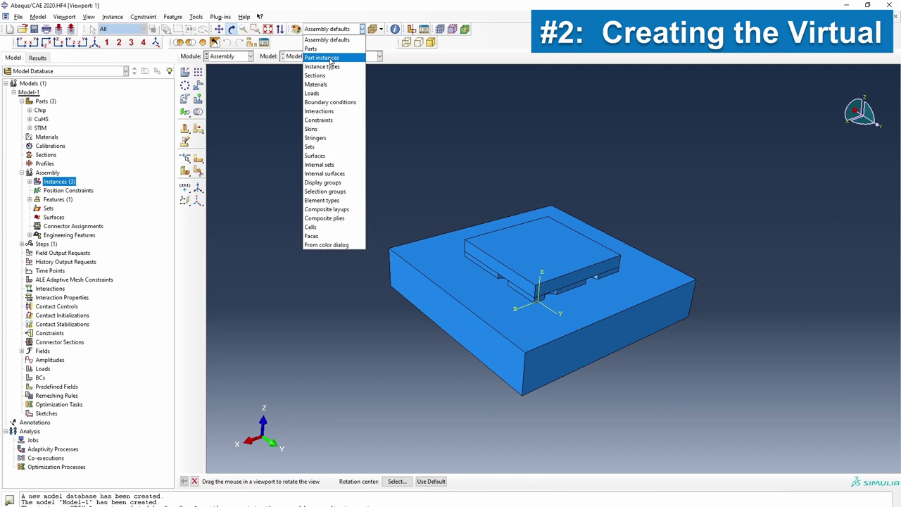
click(326, 58)
ctrl+alt+drag(498, 310, 486, 292)
ctrl+alt+drag(651, 362, 720, 451)
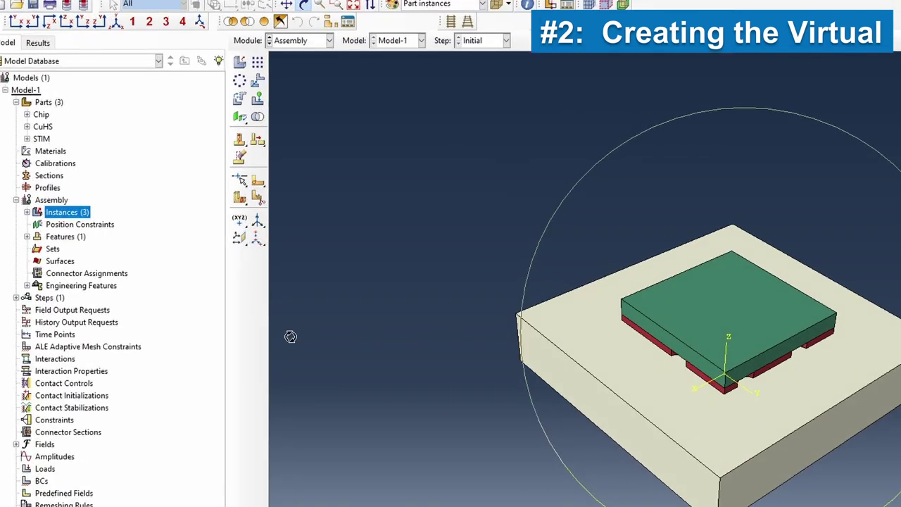
Merge the geometry of all three instances into a new part named FCP, suppressing the originals and retaining intersecting boundaries.
click(258, 117)
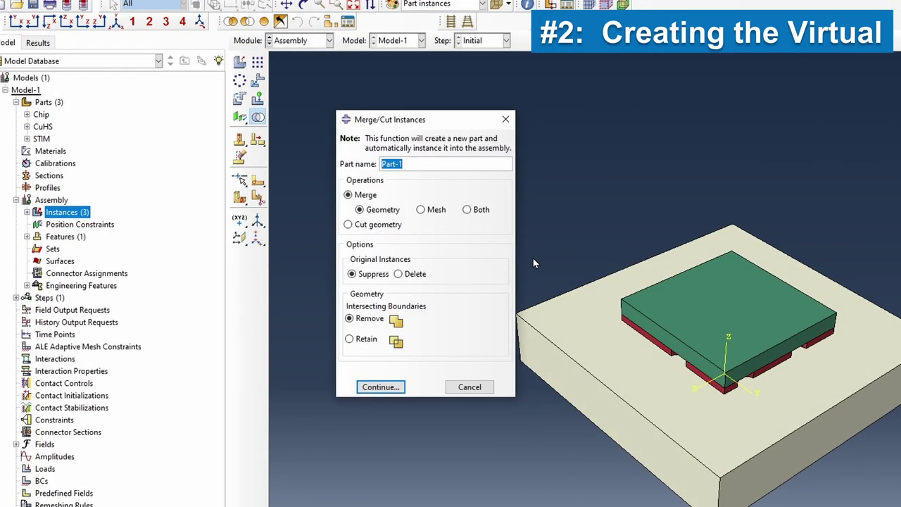
text(FCP)
click(373, 343)
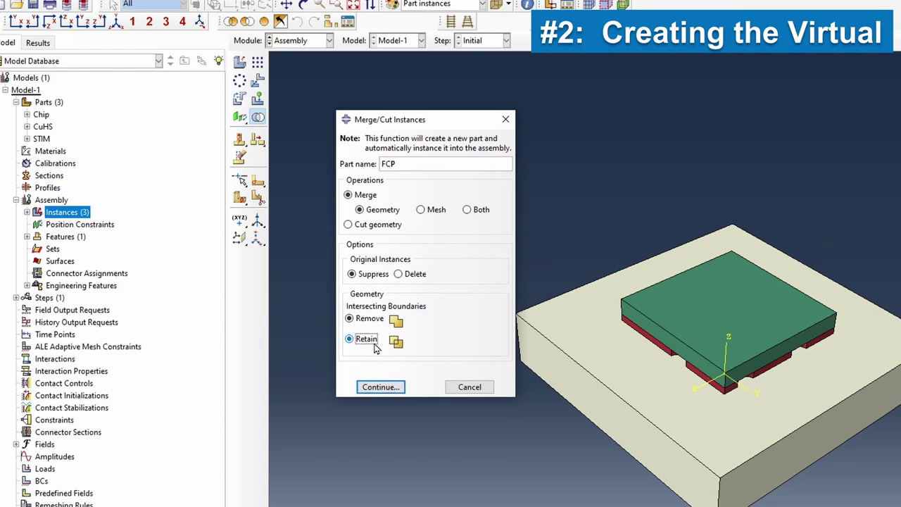
click(380, 388)
drag(351, 108, 810, 461)
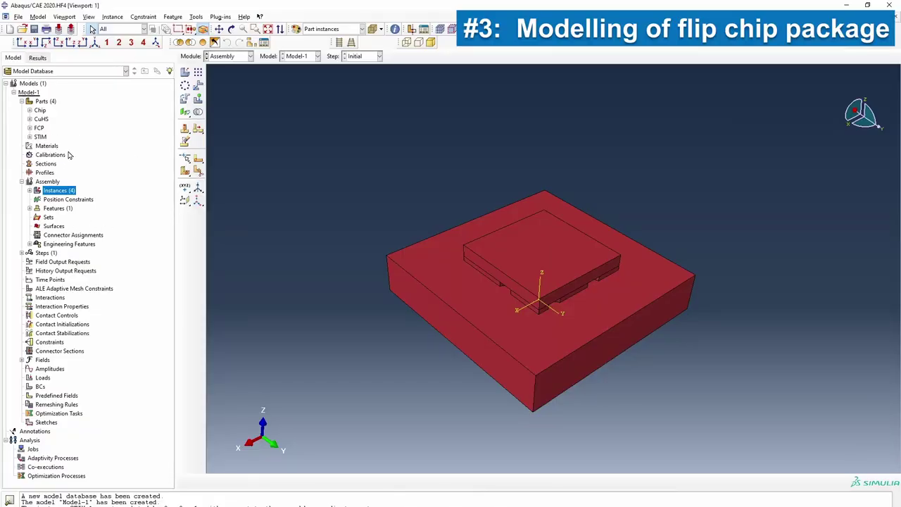
Create a material named CuHS with a uniform mass density of 8.96e-6.
double_click(47, 146)
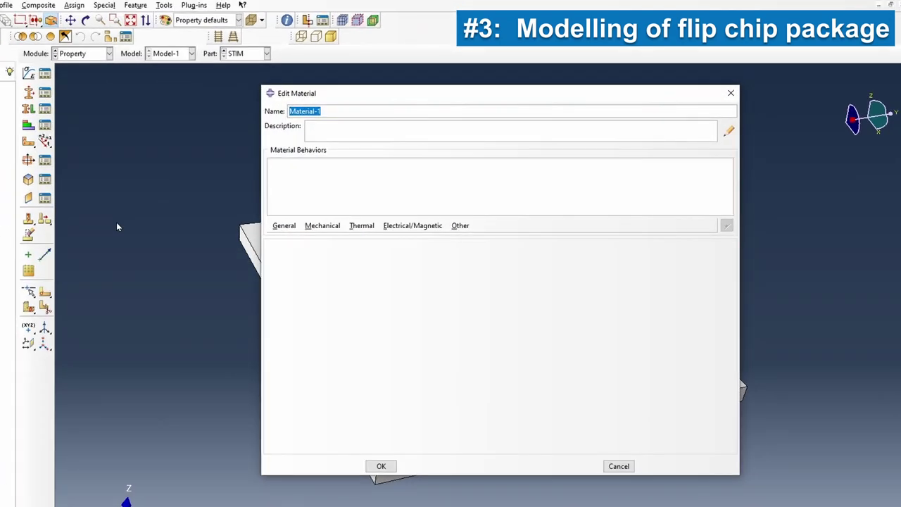
text(CuHS)
click(283, 226)
click(316, 240)
click(311, 339)
text(8.96e-6)
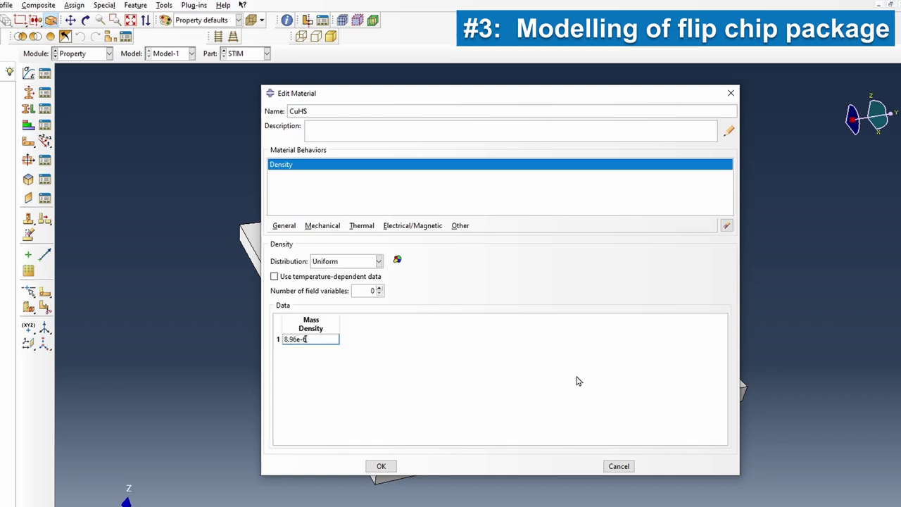
key(Return)
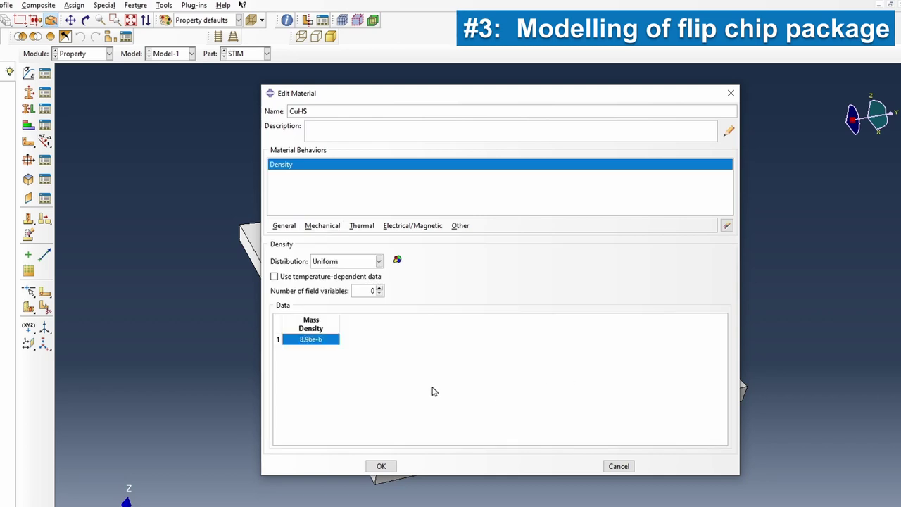
Add isotropic thermal conductivity of 0.401 to the CuHS material.
click(364, 227)
click(379, 238)
click(308, 331)
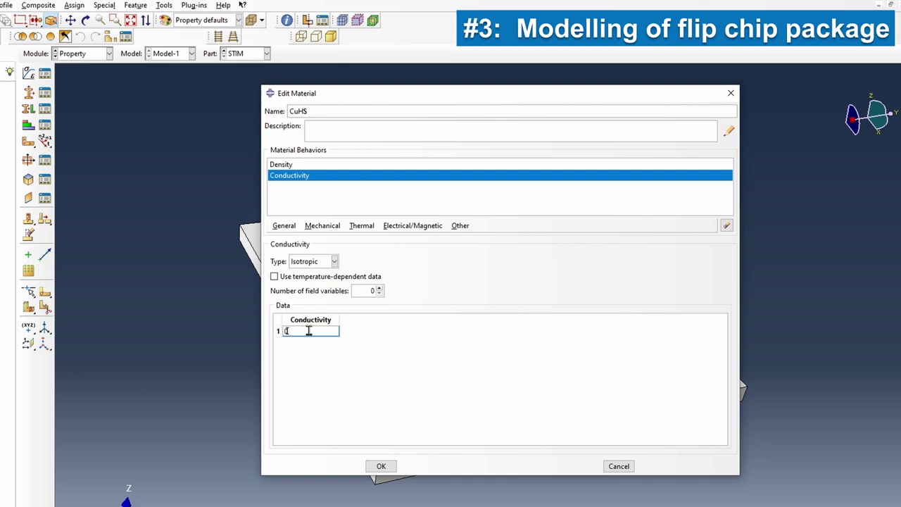
text(0.401)
key(Return)
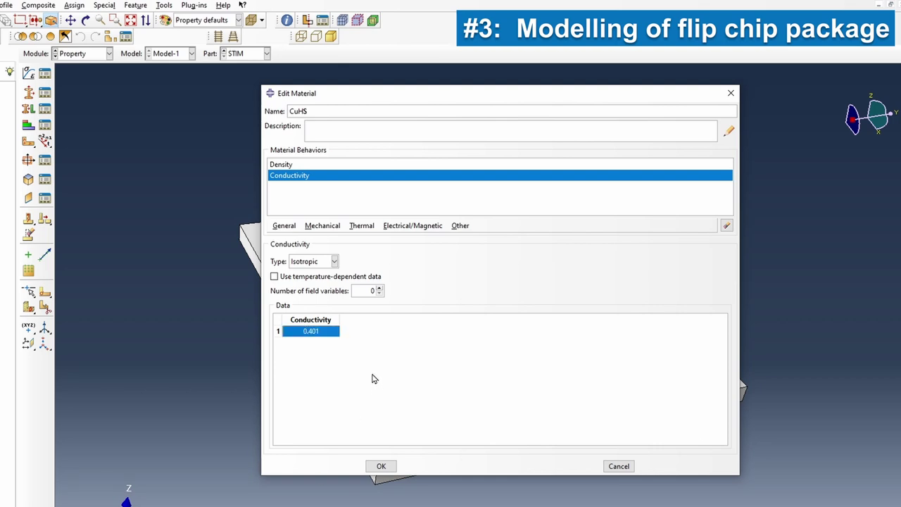
Add a constant-volume specific heat of 380 to CuHS and save the material.
click(362, 227)
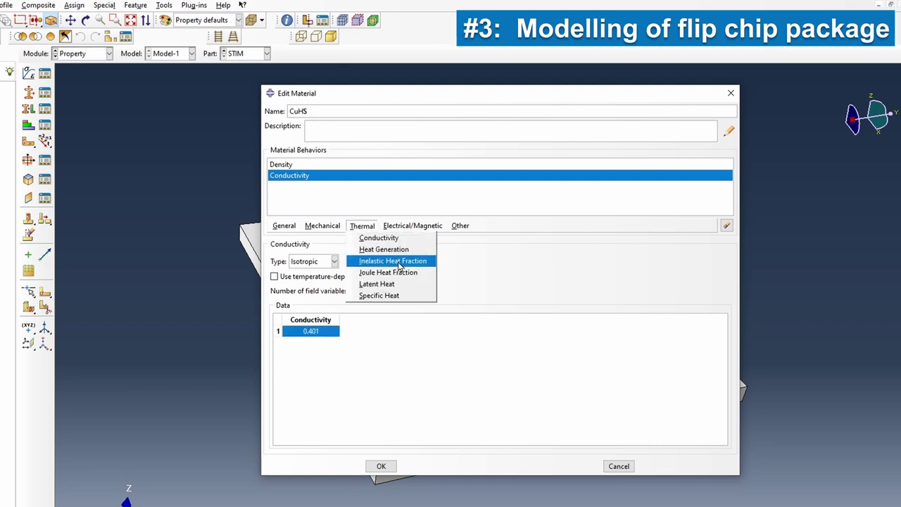
click(393, 298)
click(300, 336)
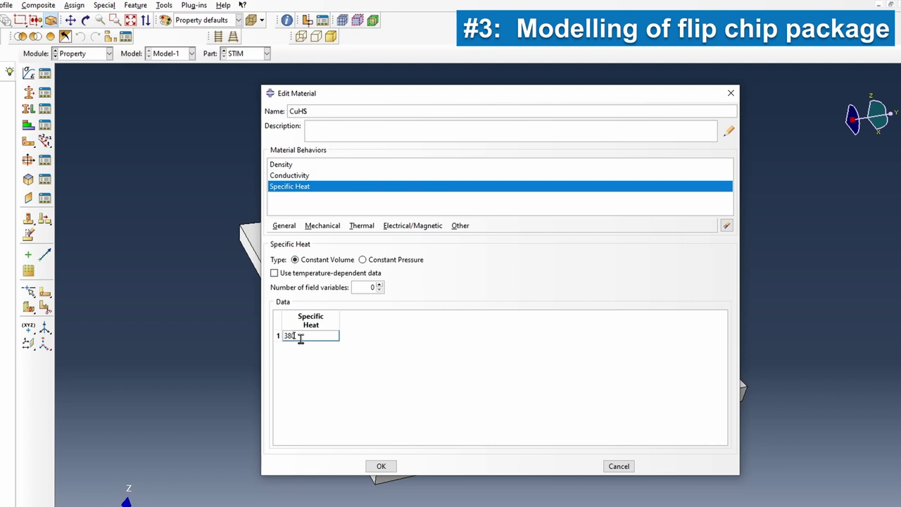
key(Return)
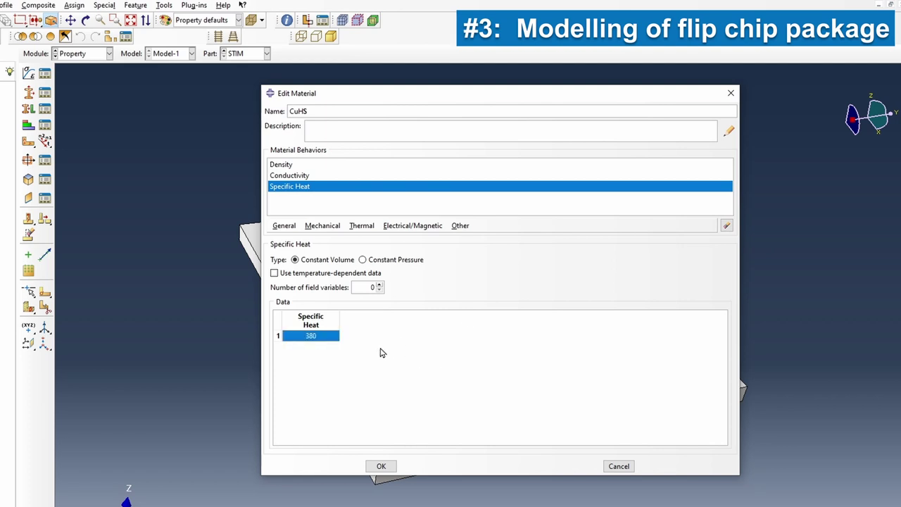
click(381, 466)
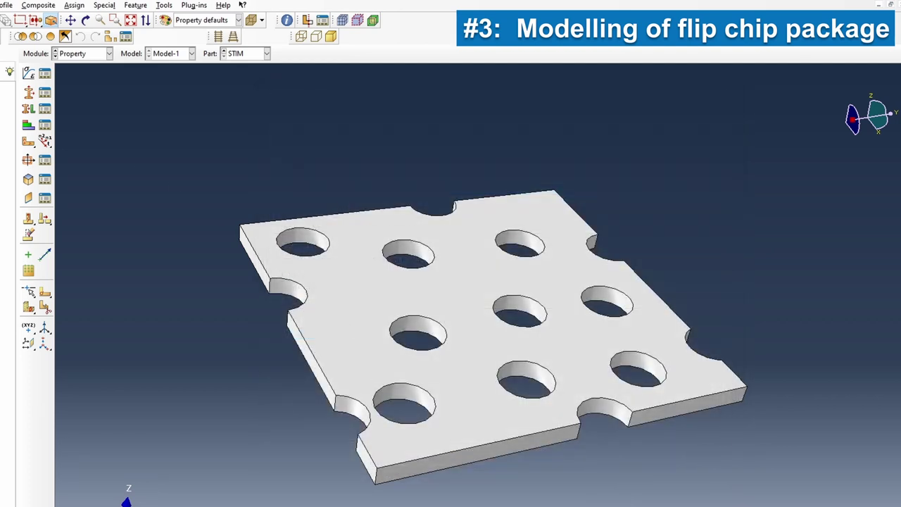
Create a material named STIMSAC305 with a uniform mass density of 8.41e-6.
double_click(57, 163)
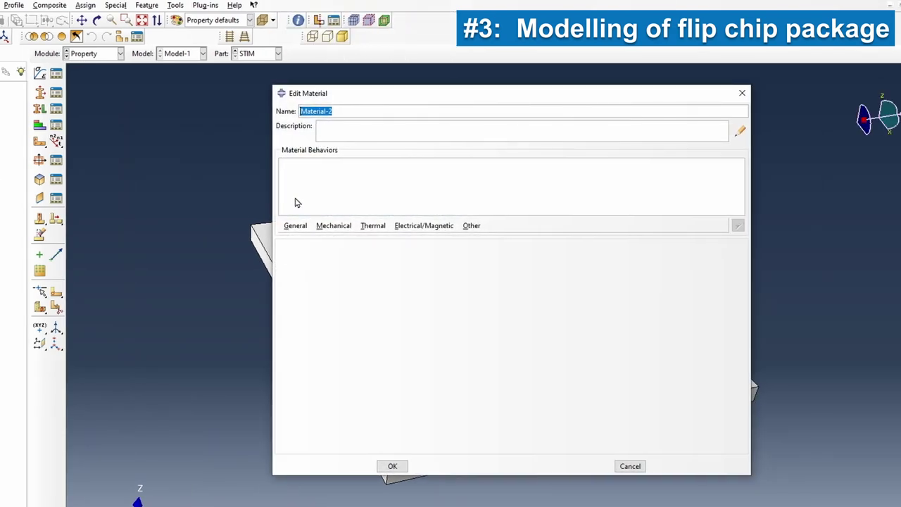
text(STIMSAC305)
click(296, 226)
click(301, 237)
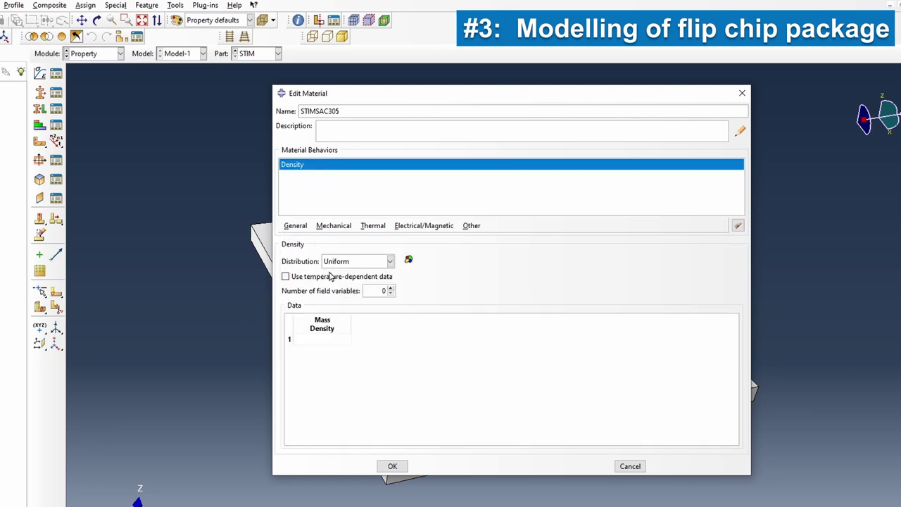
click(321, 340)
text(8.41e-6)
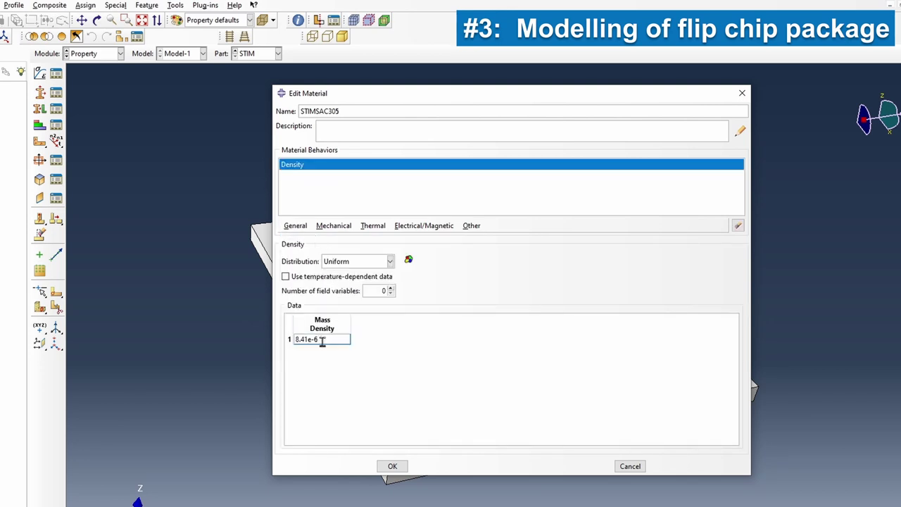
click(458, 379)
Add isotropic conductivity of 0.0578 and a specific heat to the STIMSAC305 material.
click(374, 227)
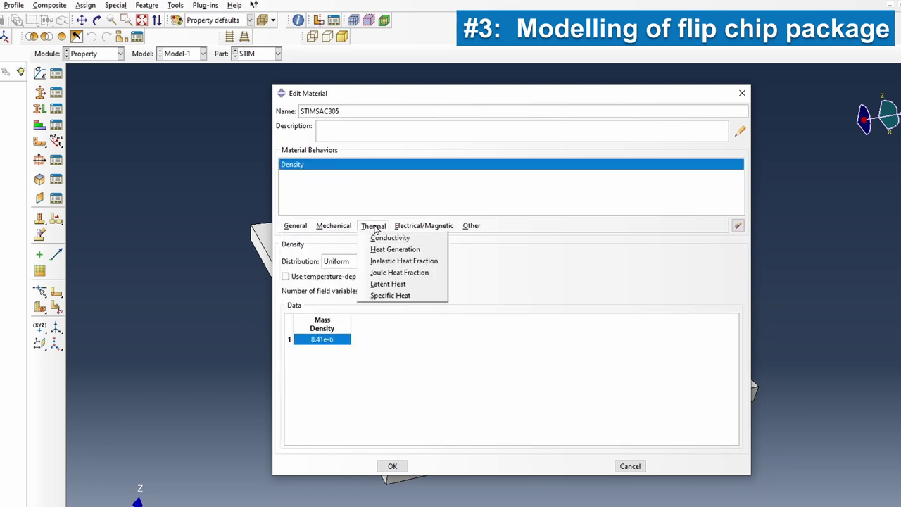
click(387, 238)
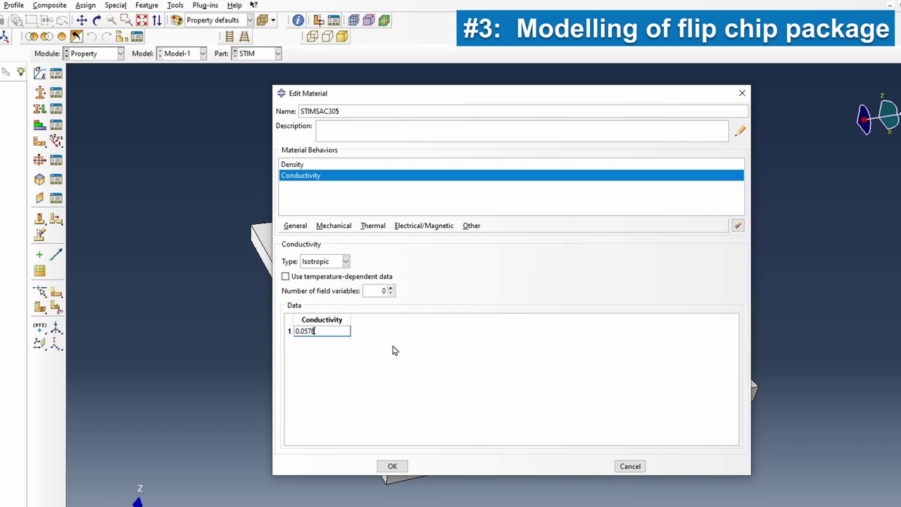
click(343, 352)
click(373, 226)
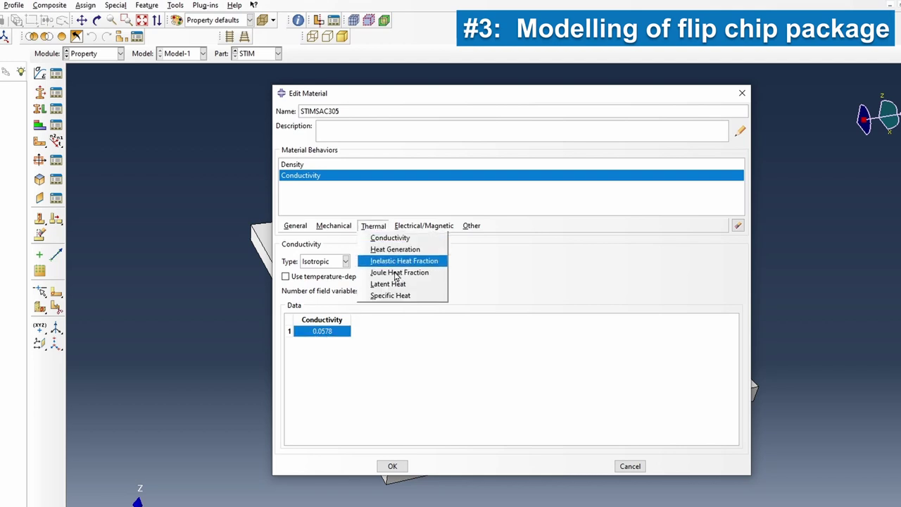
click(390, 296)
text(8.41e)
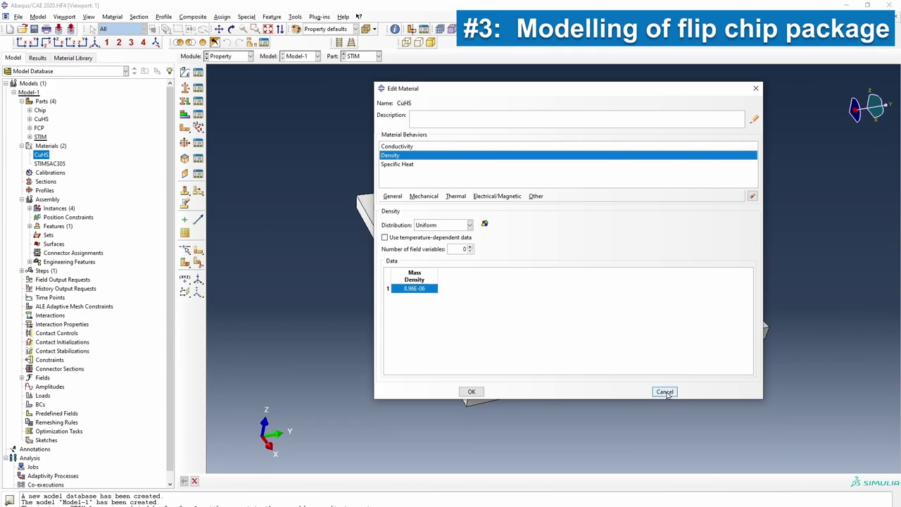
click(664, 392)
Create a material named SiliconChip with a uniform mass density of 2.32e-6.
double_click(51, 147)
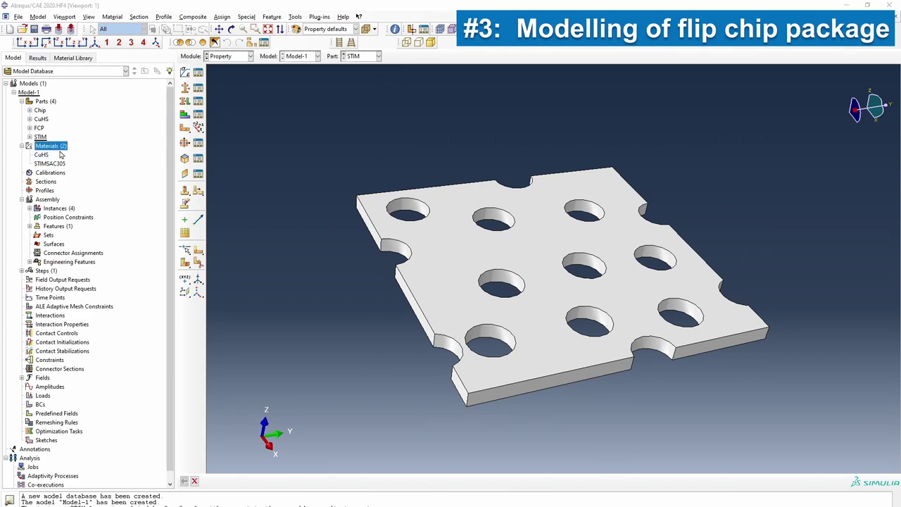
key(BackSpace)
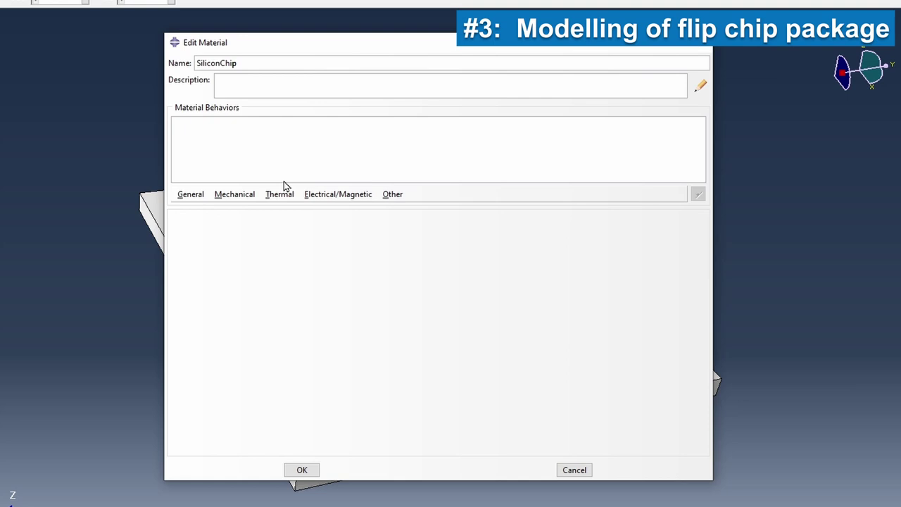
click(185, 195)
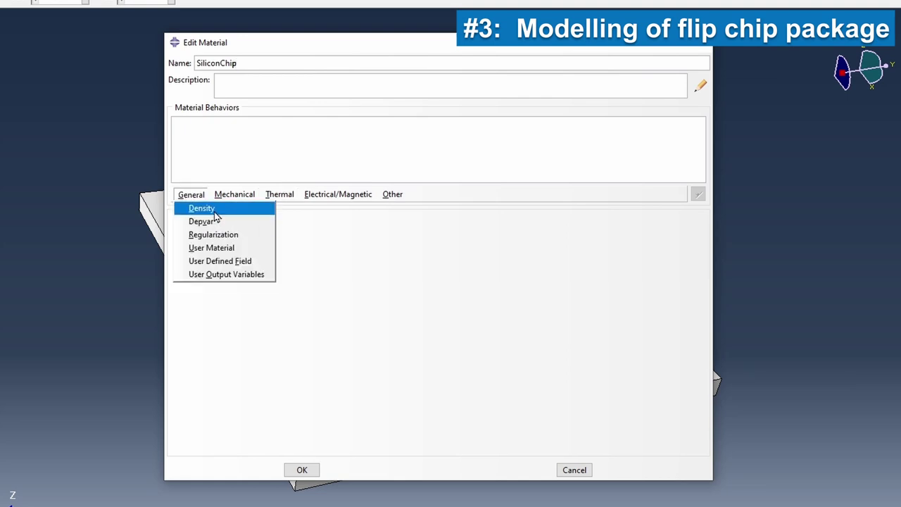
click(202, 209)
click(222, 324)
text(2.32e-6)
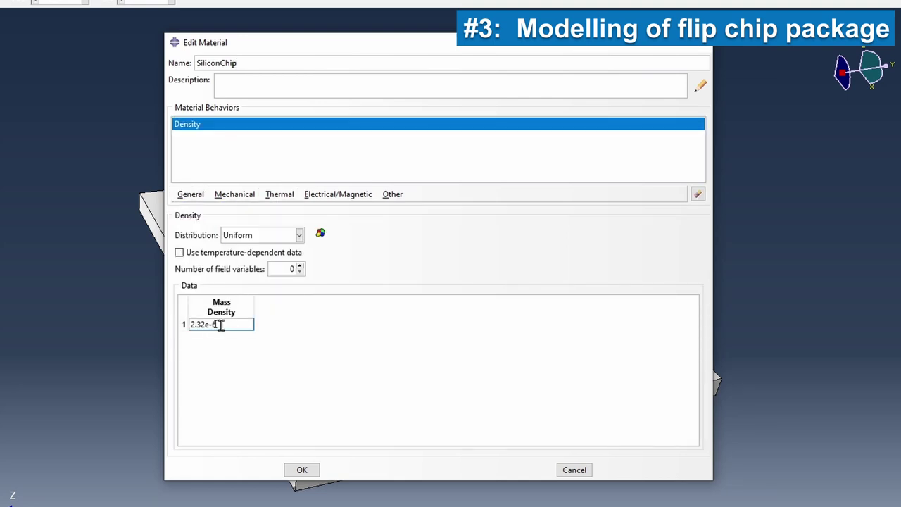
Add isotropic conductivity and a constant-volume specific heat of 700 to SiliconChip, then save the material.
click(287, 197)
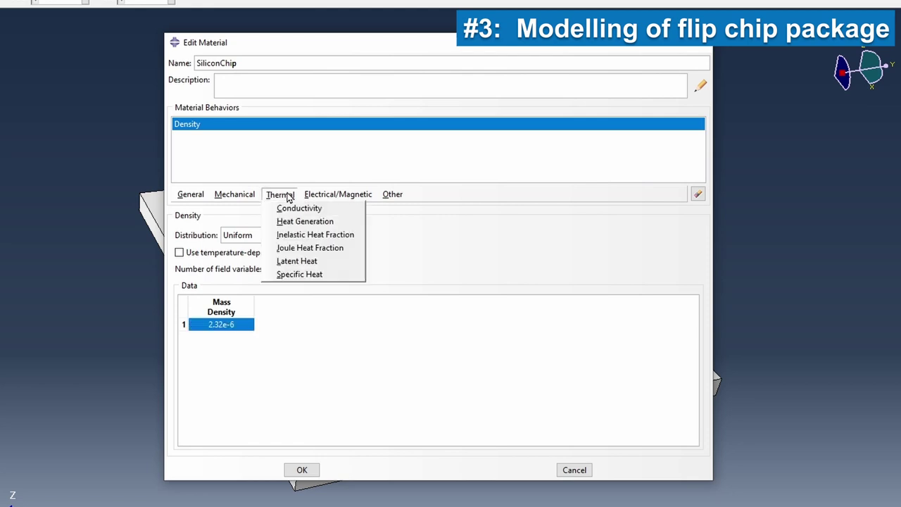
click(303, 209)
click(215, 315)
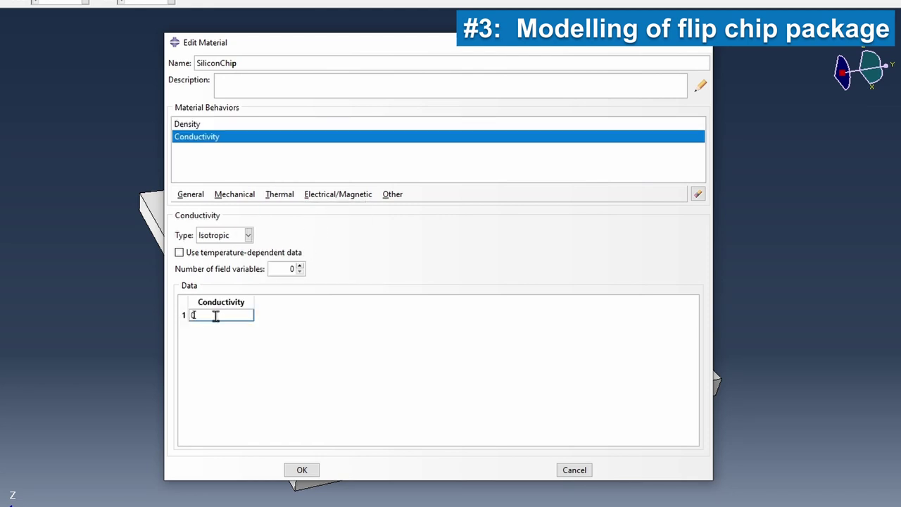
click(280, 195)
click(304, 270)
click(215, 321)
text(700)
key(Return)
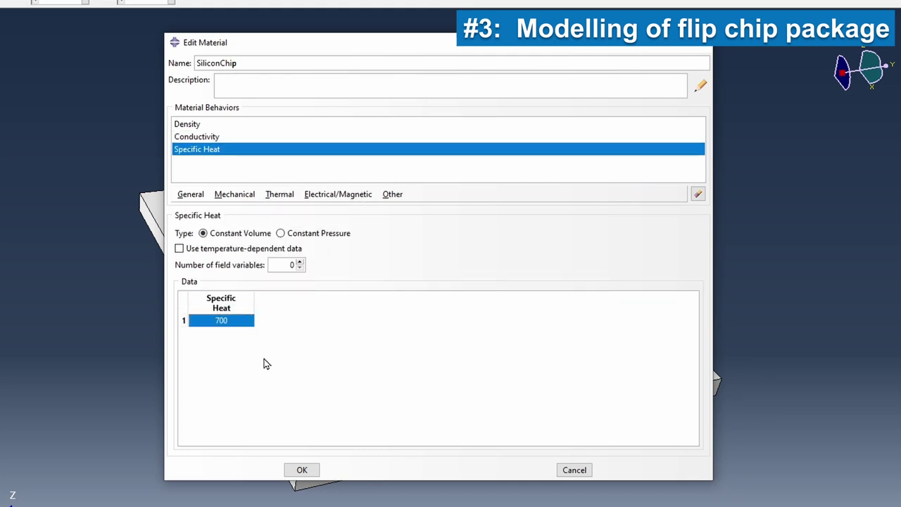
click(301, 470)
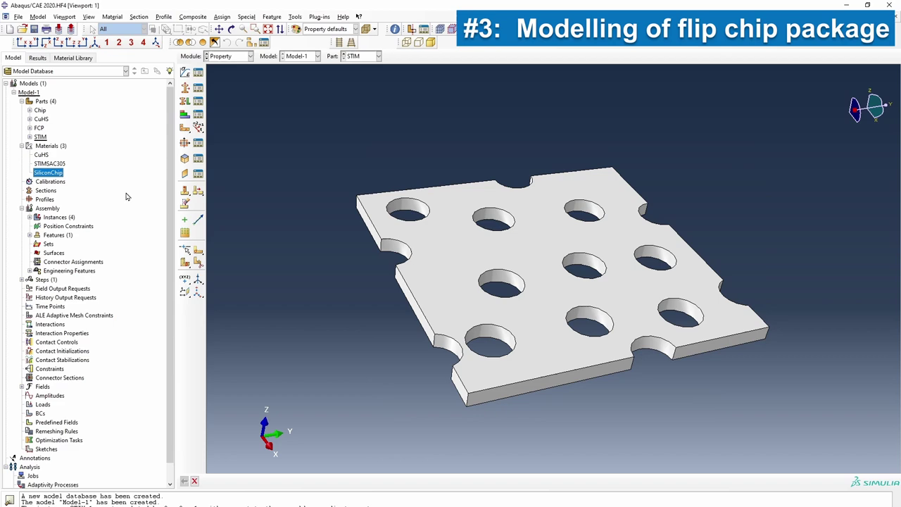
Create a solid homogeneous section named chipSection using the SiliconChip material.
double_click(45, 190)
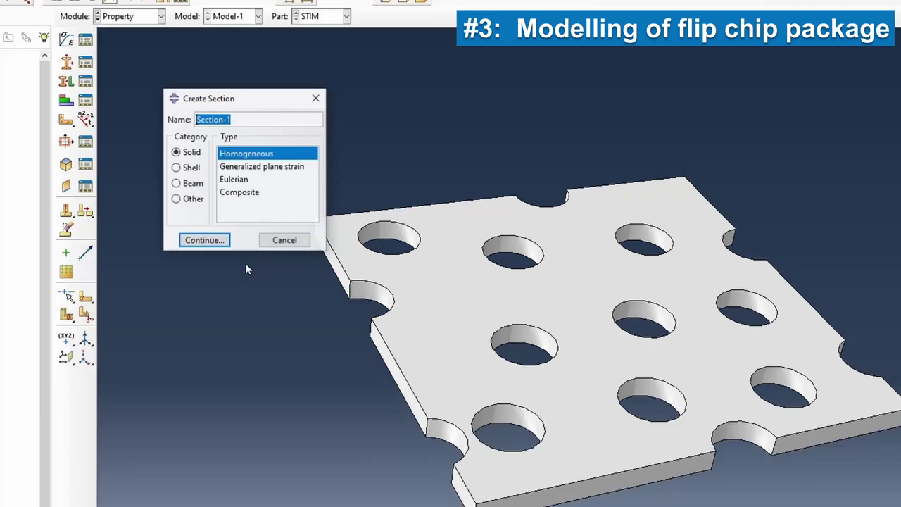
text(chipSection)
key(Return)
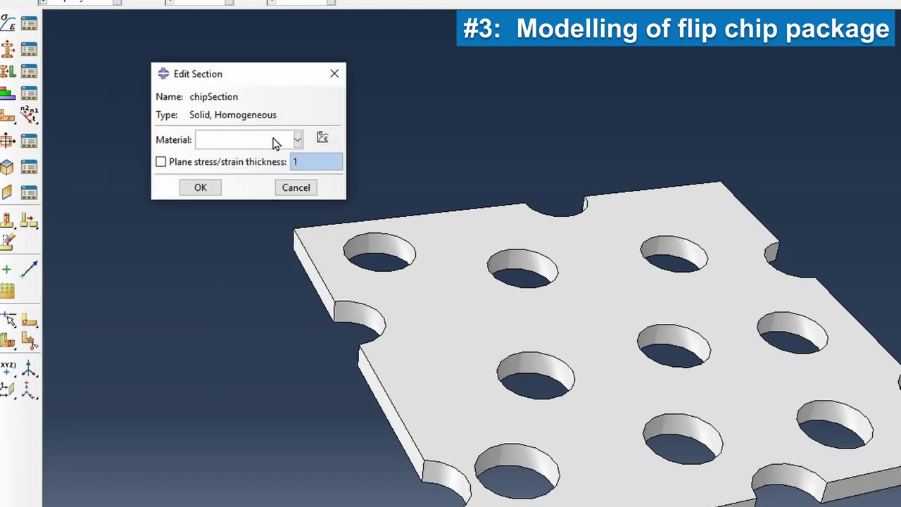
click(249, 141)
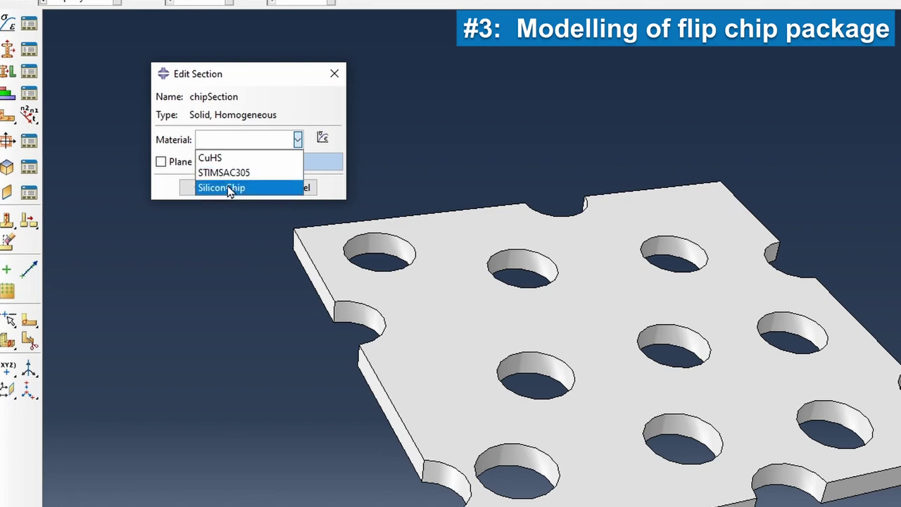
click(226, 187)
click(199, 187)
Create a solid homogeneous section named cuHSSection using the CuHS material.
double_click(51, 191)
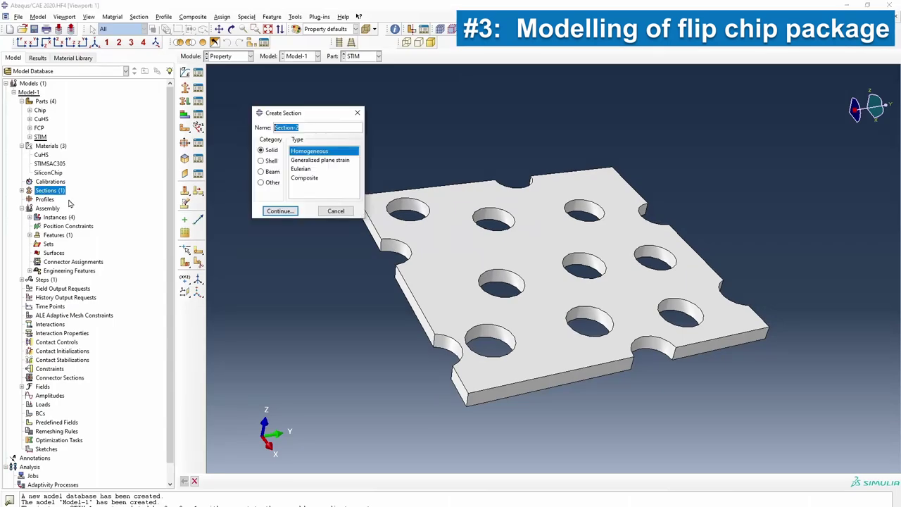
text(cuHSSection)
key(Return)
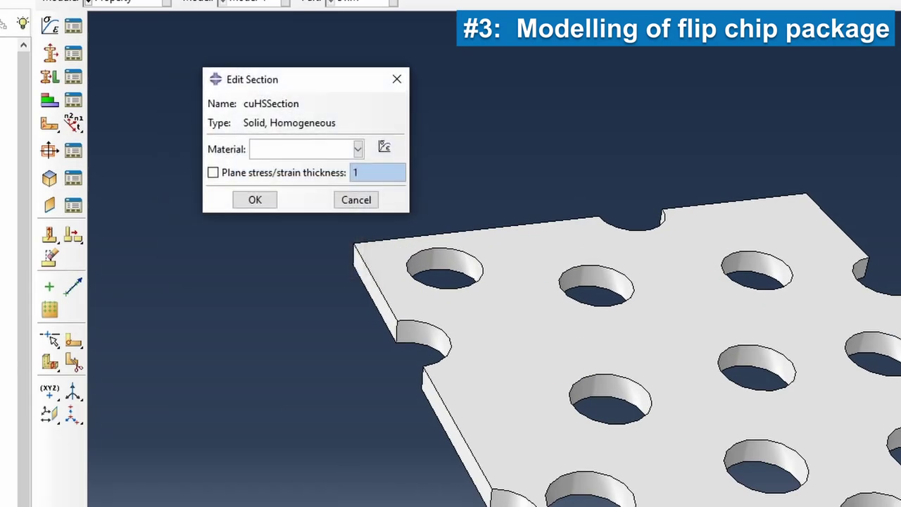
click(274, 152)
click(282, 168)
click(255, 200)
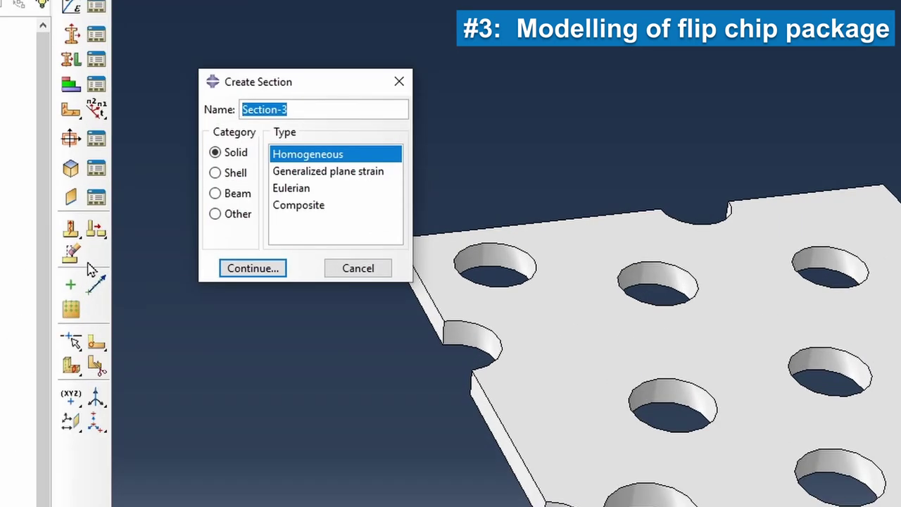
Create a solid homogeneous section named stimSection using the STIMSAC305 material.
text(S)
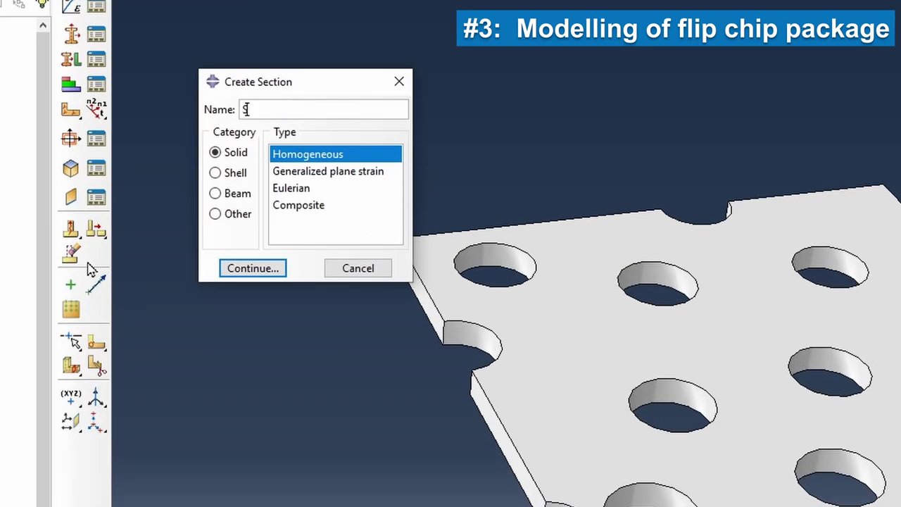
text(timSection)
click(251, 269)
click(338, 136)
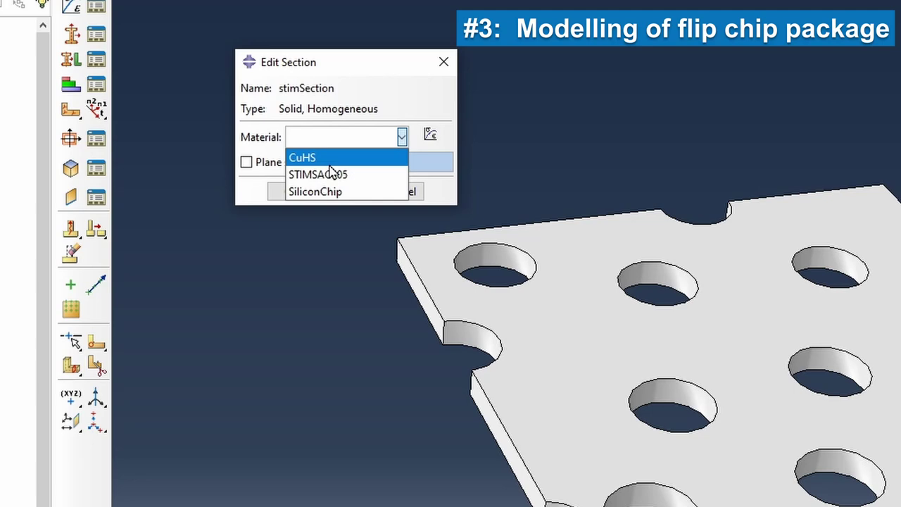
click(331, 175)
click(288, 191)
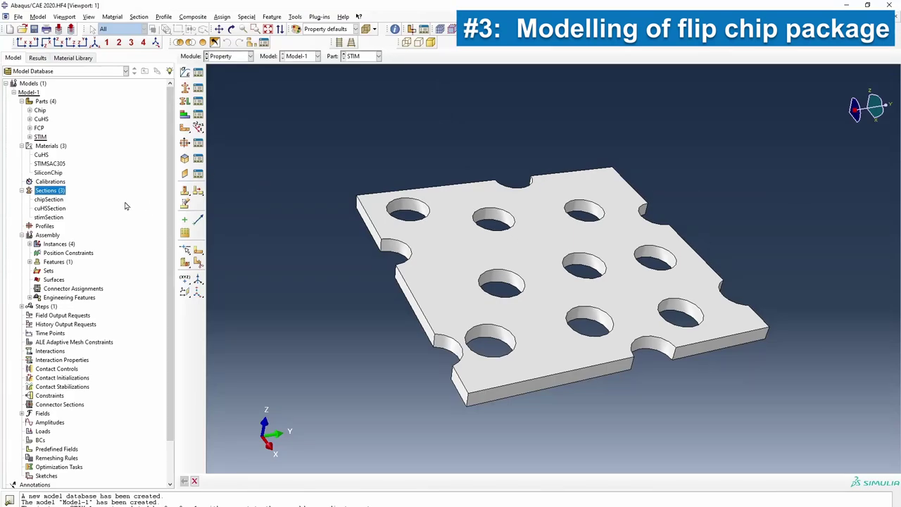
Assign cuHSSection to the large heat spreader block of the FCP part, without creating a set.
click(243, 56)
click(226, 85)
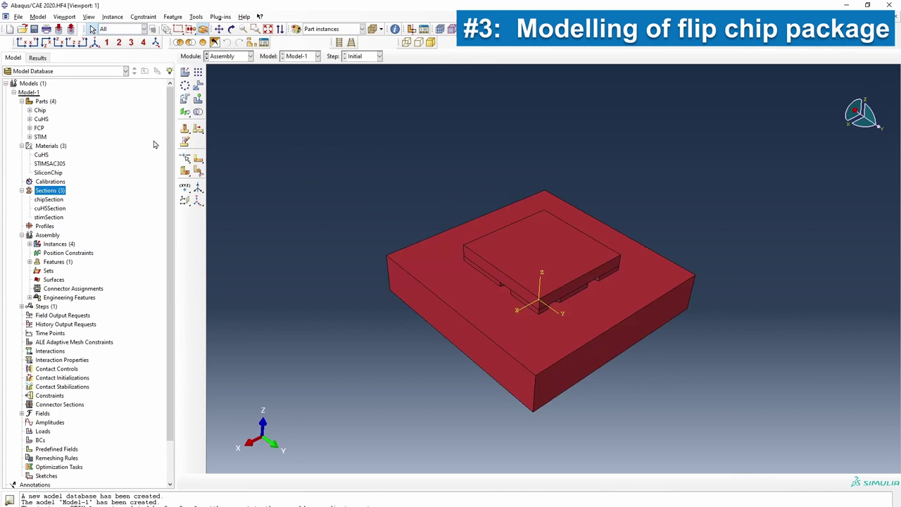
click(29, 129)
double_click(73, 183)
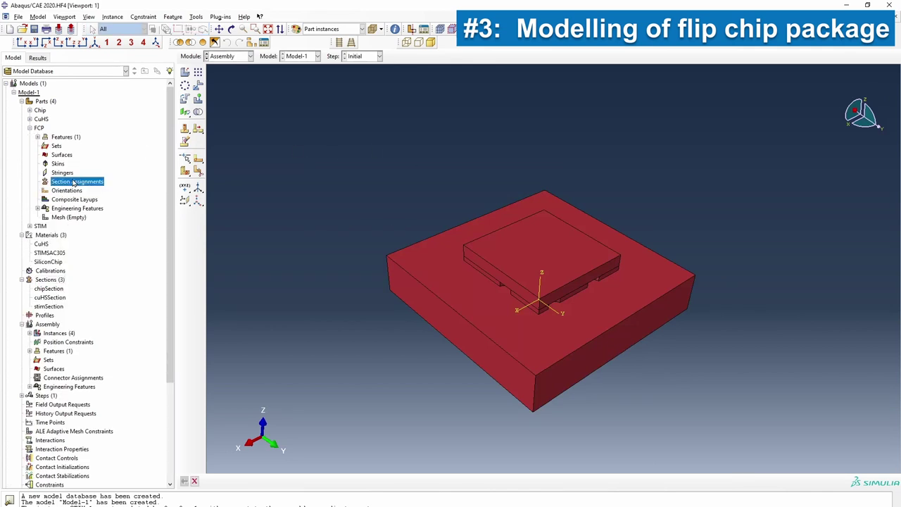
click(569, 271)
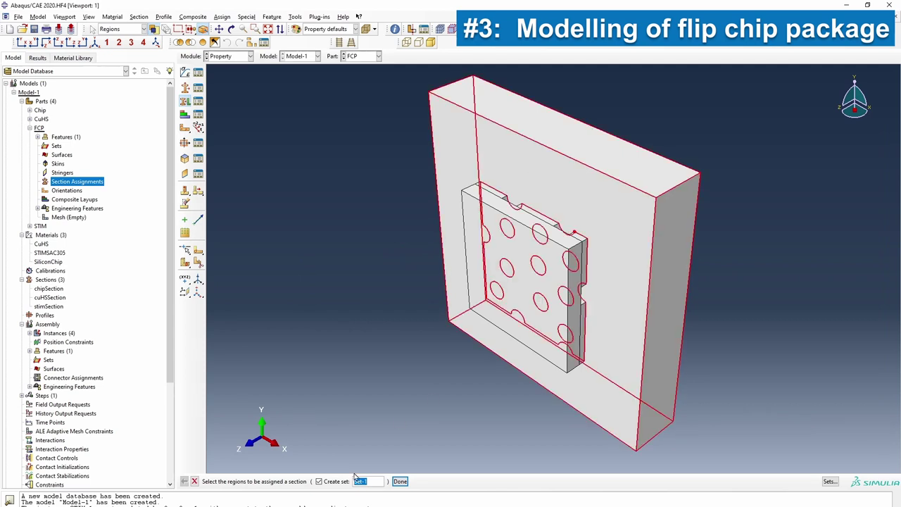
click(400, 481)
click(342, 173)
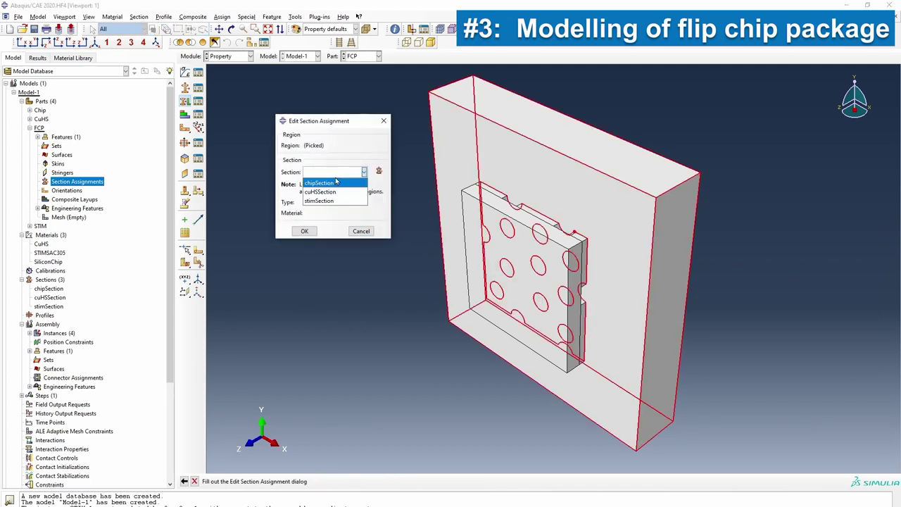
click(331, 192)
click(305, 231)
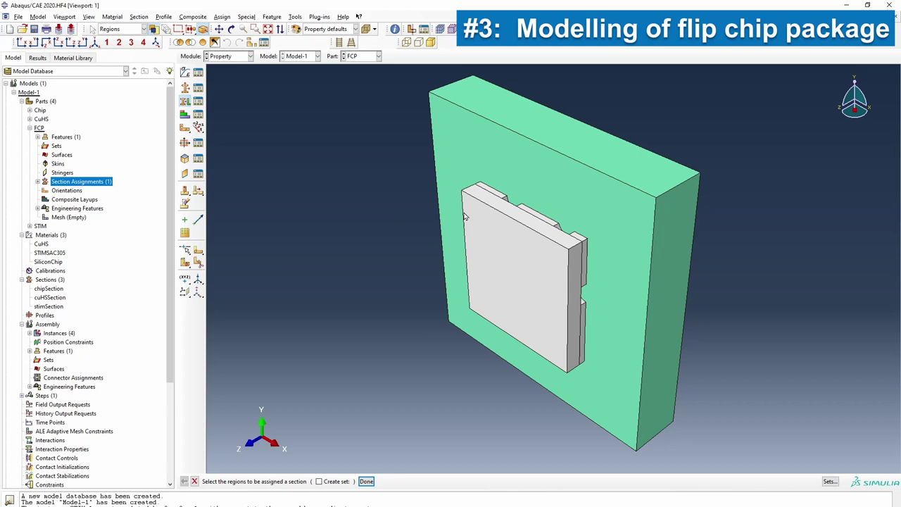
Assign stimSection to the voided STIM layer between the heat spreader and chip of the FCP part, without creating a set.
click(495, 194)
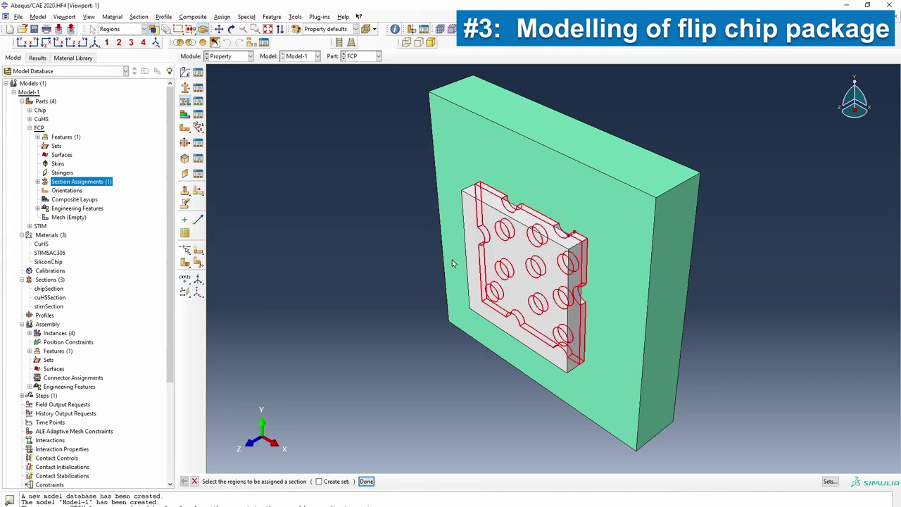
click(366, 481)
click(335, 173)
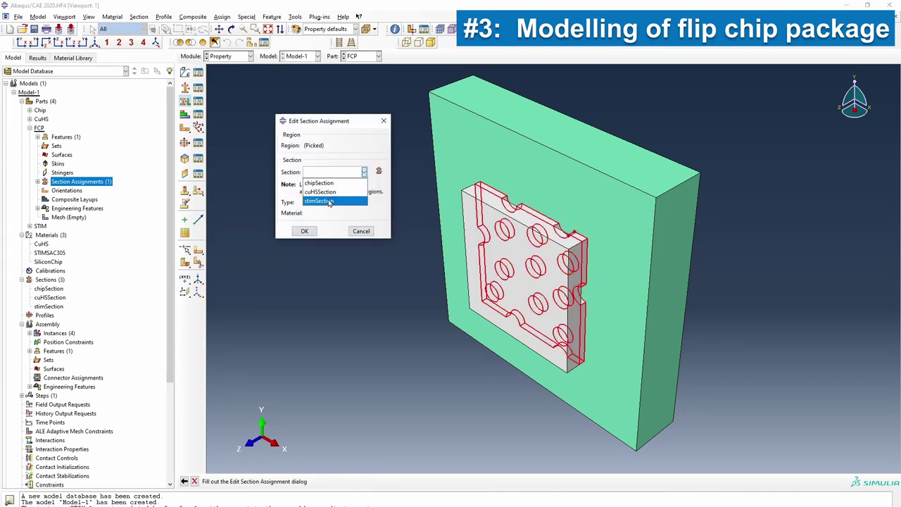
click(332, 200)
click(304, 231)
Assign chipSection to the chip block of the FCP part, without creating a set.
click(443, 304)
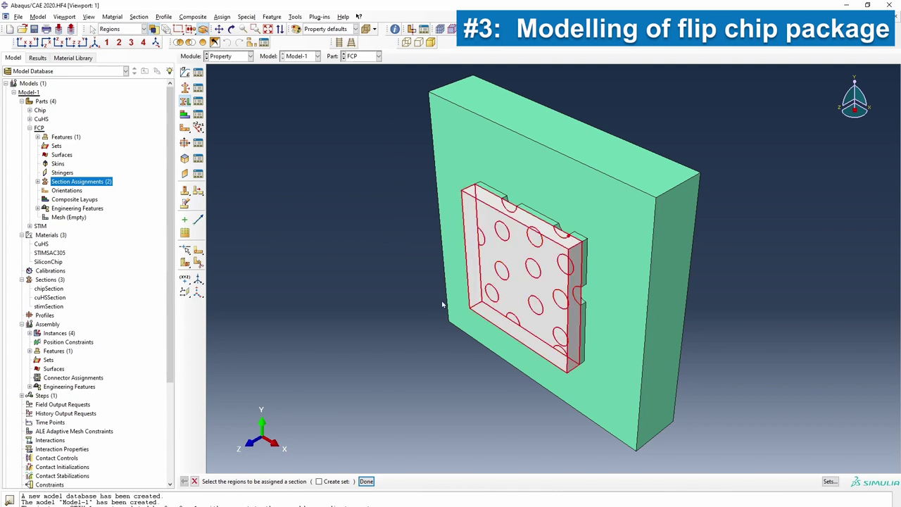
click(366, 481)
click(335, 172)
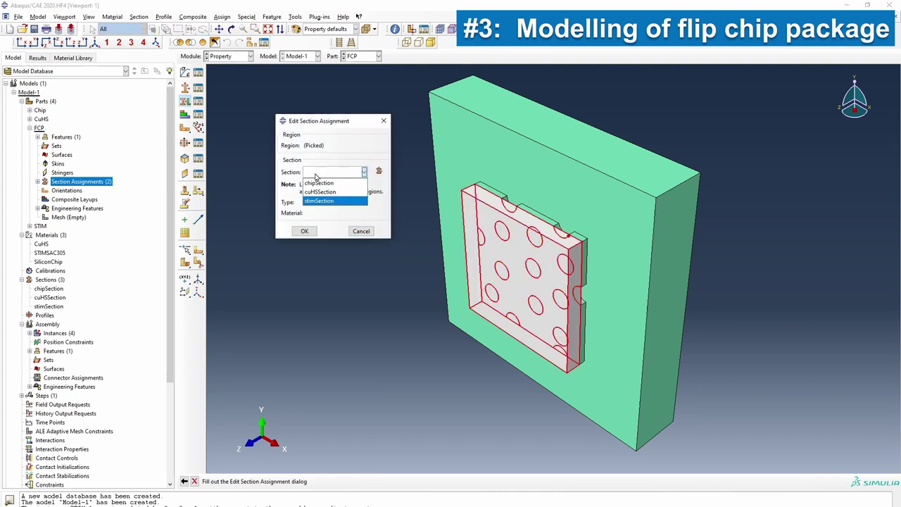
click(318, 192)
click(304, 231)
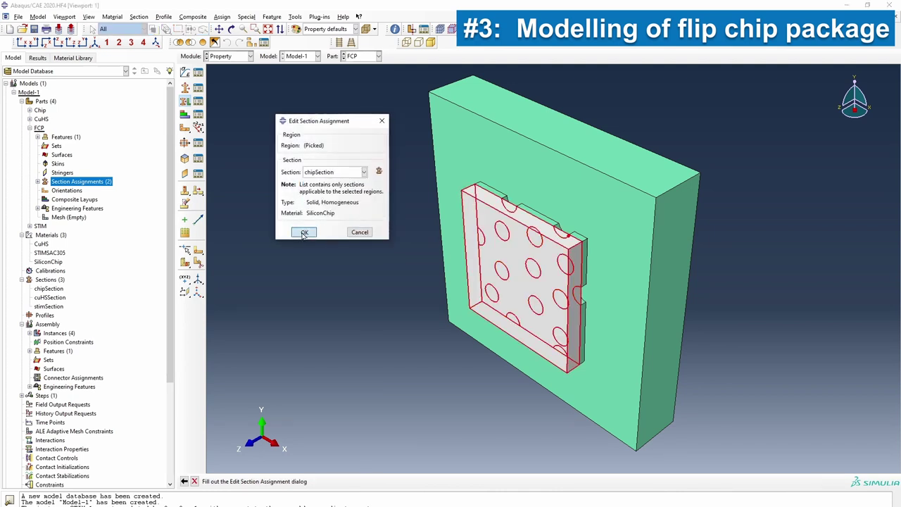
Color the FCP part by materials and view it with the chip on top of the heat spreader.
click(330, 30)
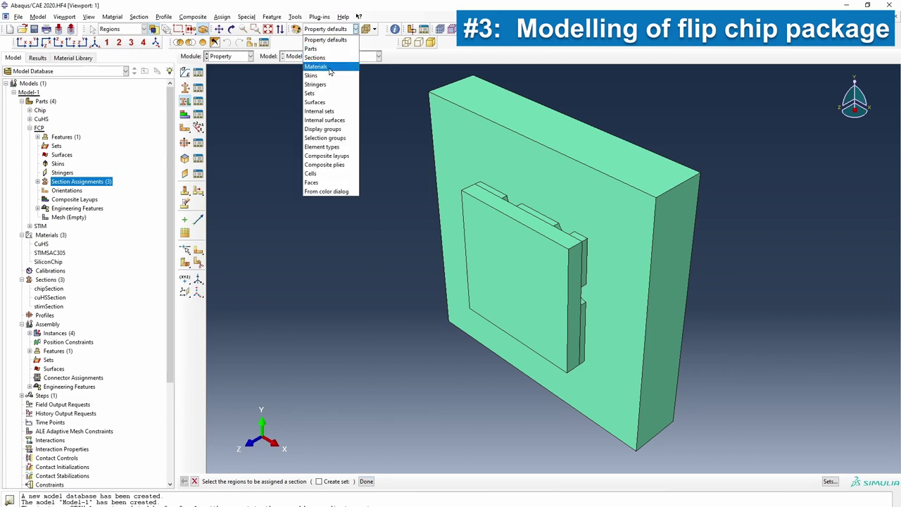
click(326, 64)
click(231, 29)
drag(455, 228, 586, 341)
Seed the FCP part for meshing with an approximate global size of 0.25 and a maximum deviation factor of 0.1.
double_click(68, 217)
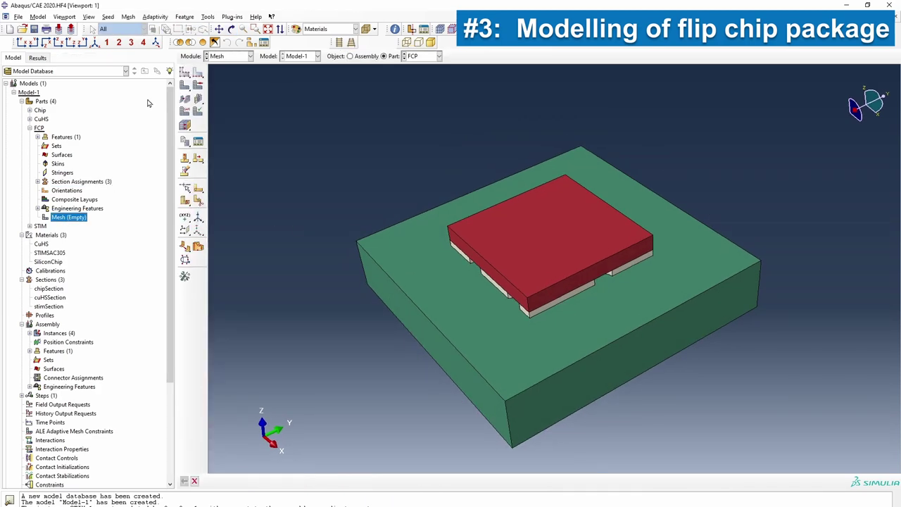
click(185, 73)
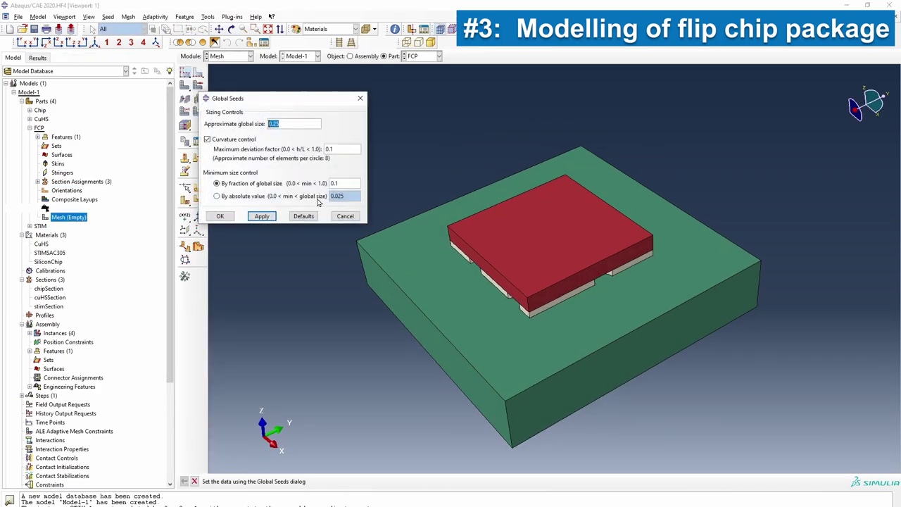
click(222, 216)
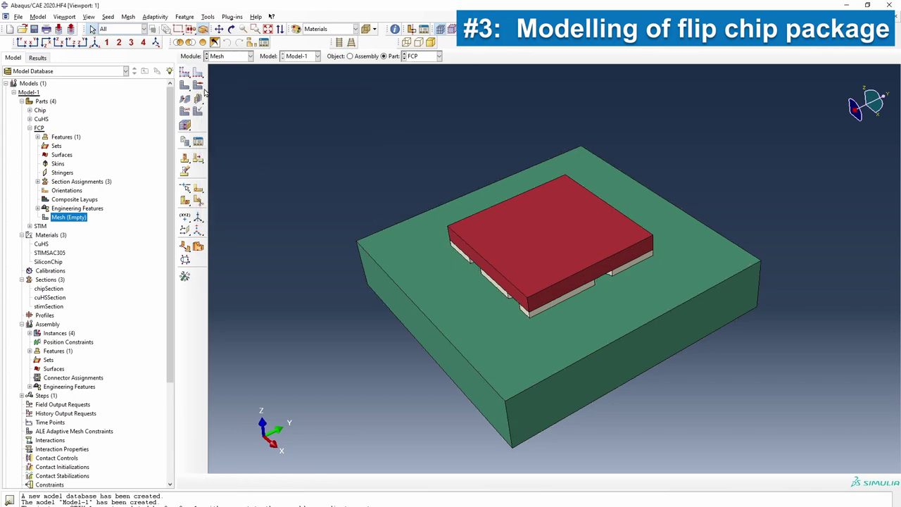
Assign local seeds by number of elements to the chip's thickness edges, without bias.
click(231, 29)
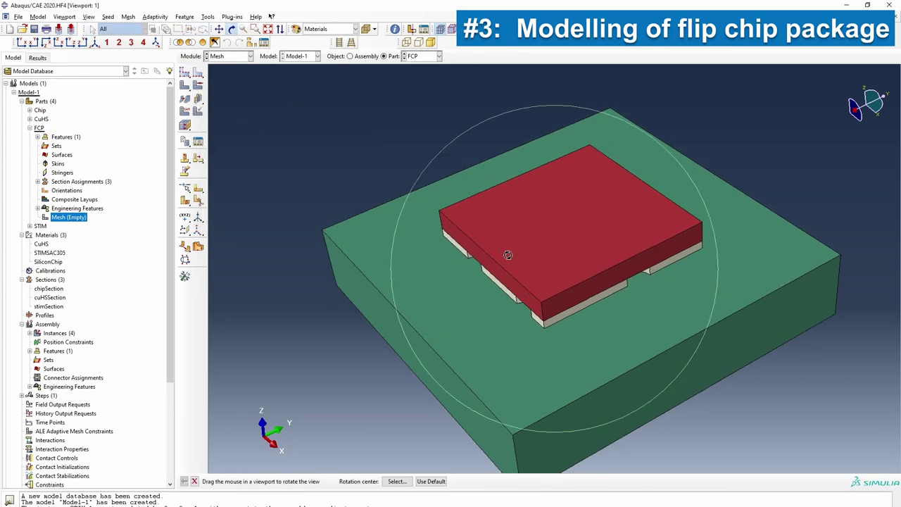
drag(509, 253, 479, 264)
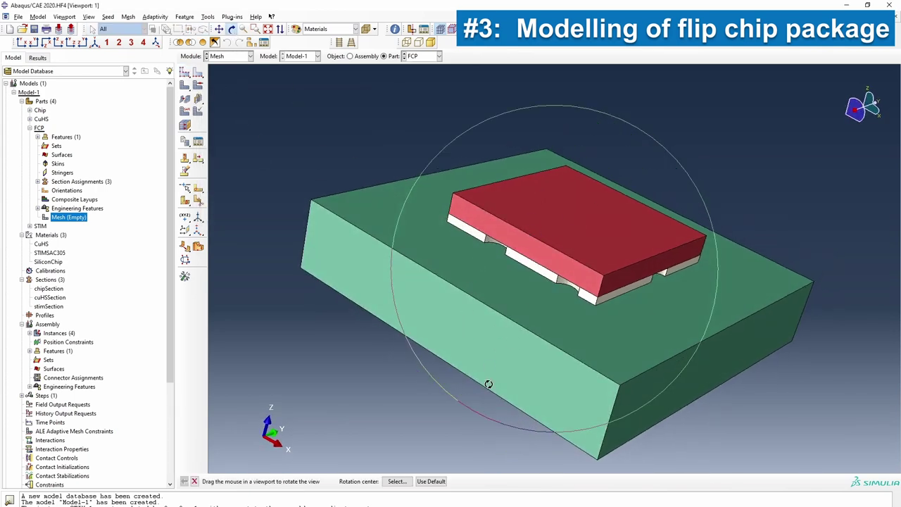
scroll(493, 259, up, 5)
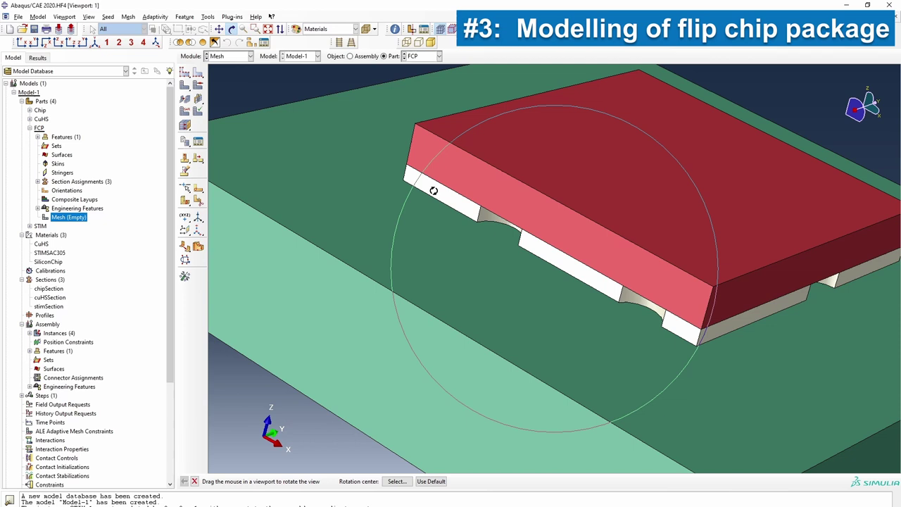
click(198, 74)
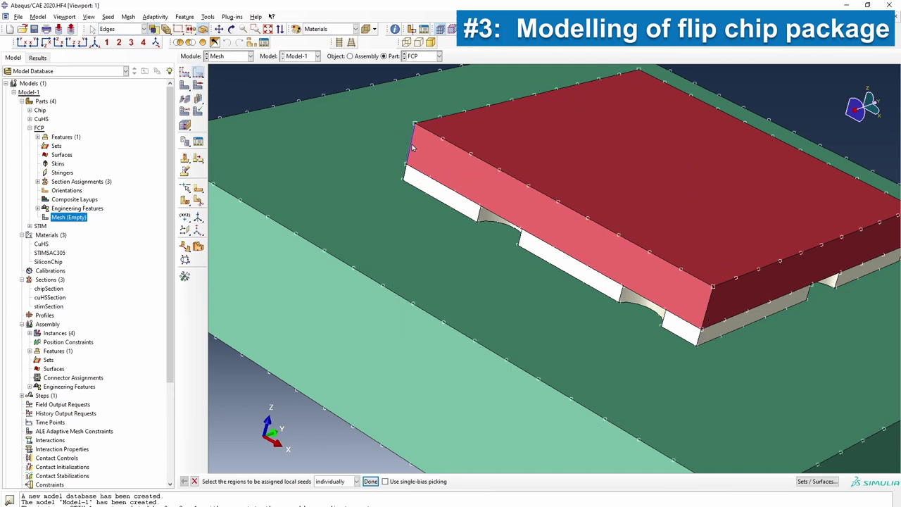
click(371, 481)
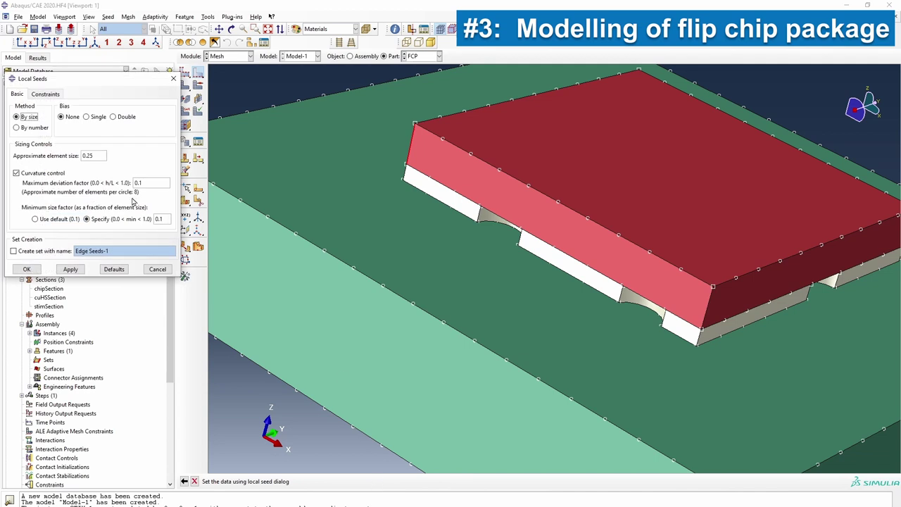
click(21, 127)
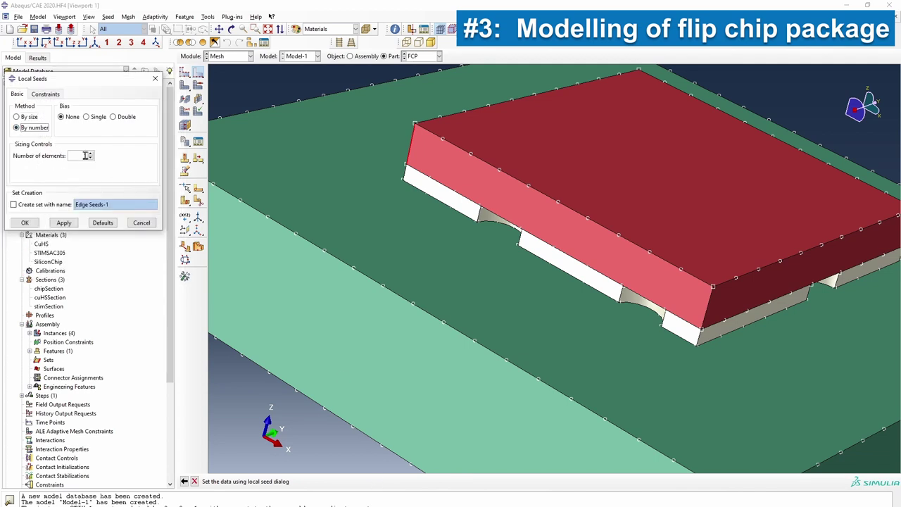
double_click(85, 156)
click(26, 223)
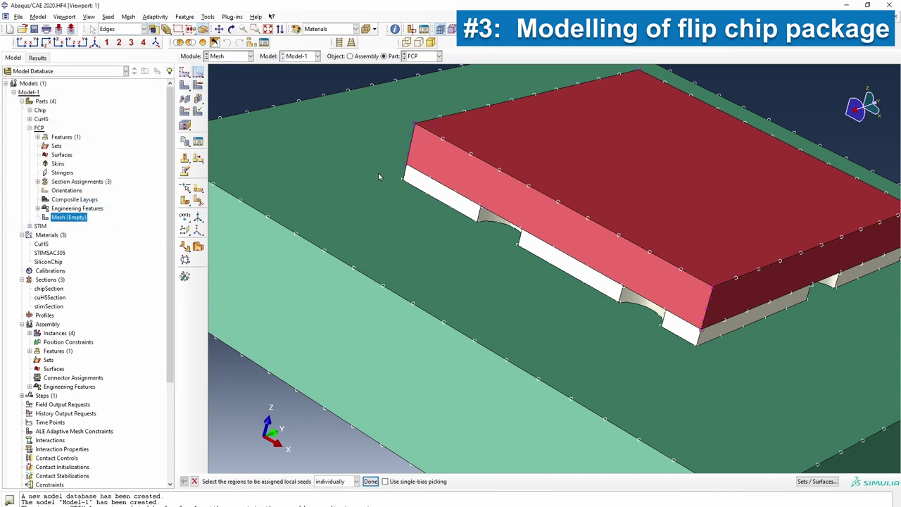
Assign local seeds by number of elements to the STIM layer's thickness edges, without bias.
click(371, 481)
click(85, 154)
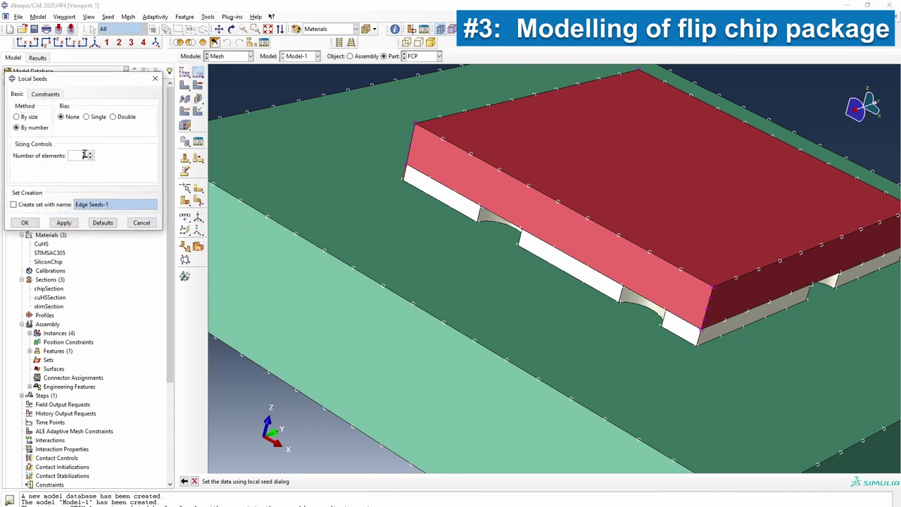
click(62, 223)
click(25, 223)
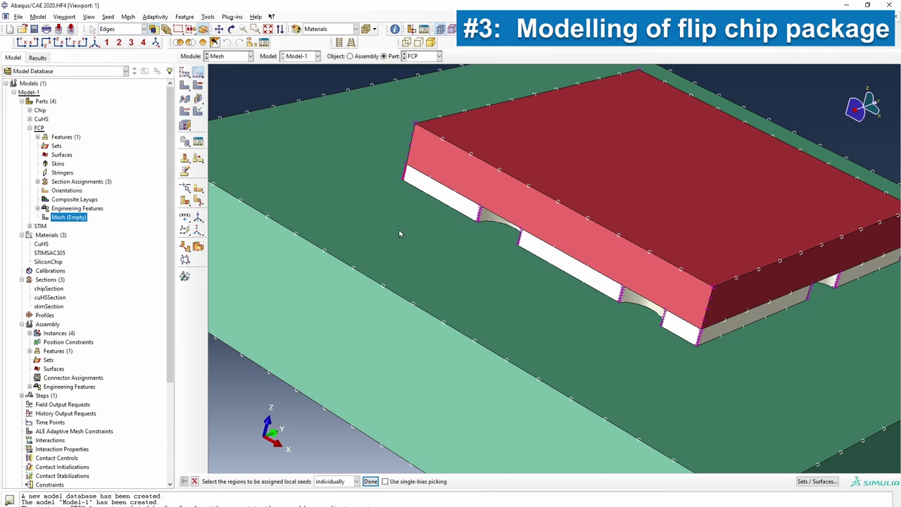
Assign Hex mesh controls to all regions of the FCP part, keeping the current viewport colors.
scroll(392, 278, down, 6)
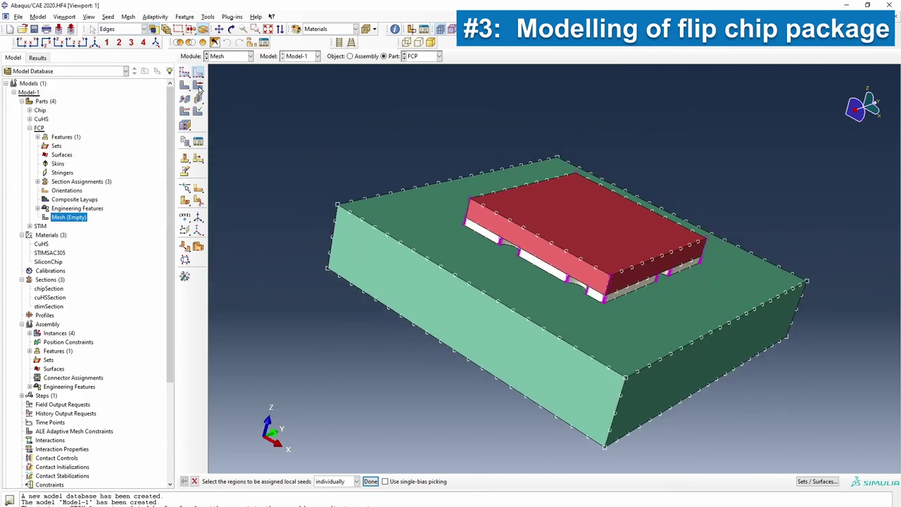
click(199, 86)
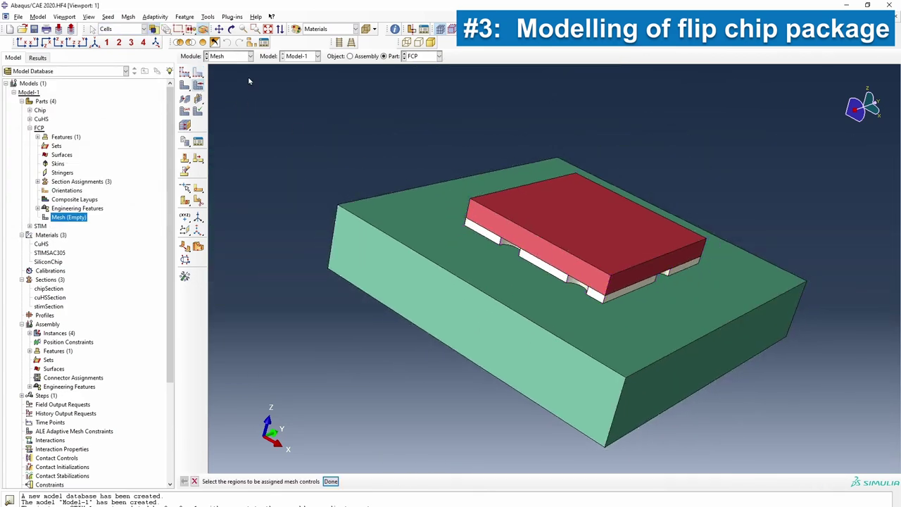
click(330, 482)
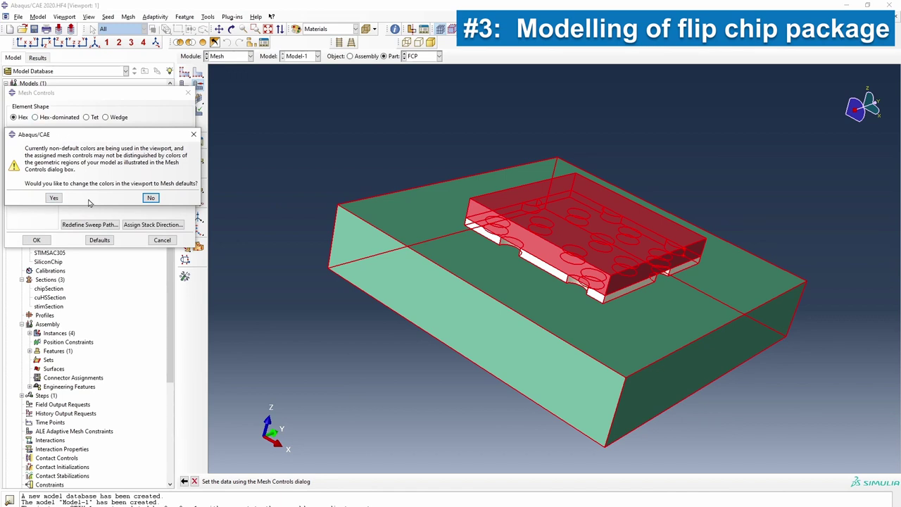
click(151, 198)
click(36, 240)
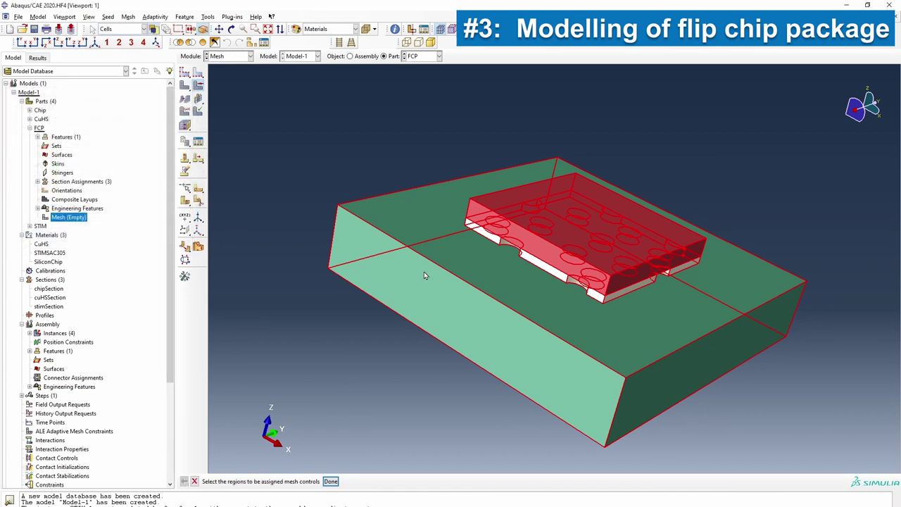
Assign standard, linear Heat Transfer elements to all regions of the FCP part.
scroll(393, 307, up, 3)
click(184, 112)
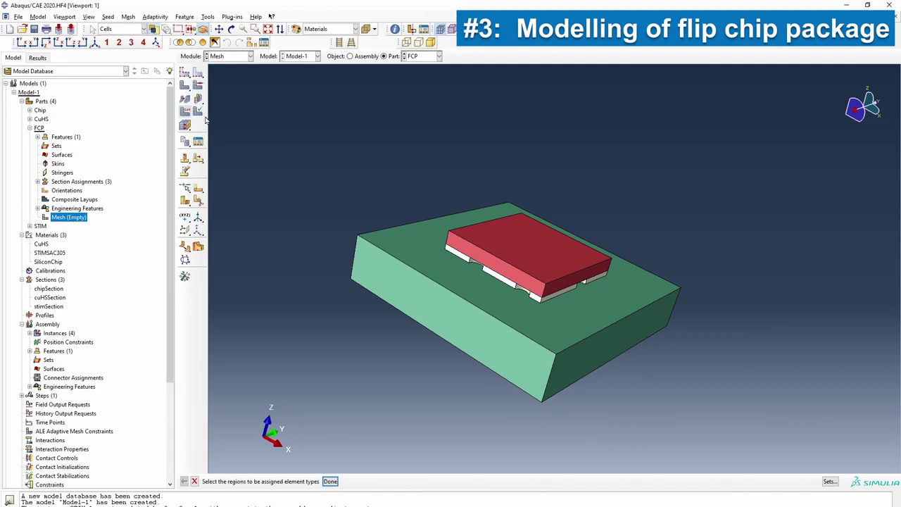
drag(337, 162, 731, 457)
click(329, 481)
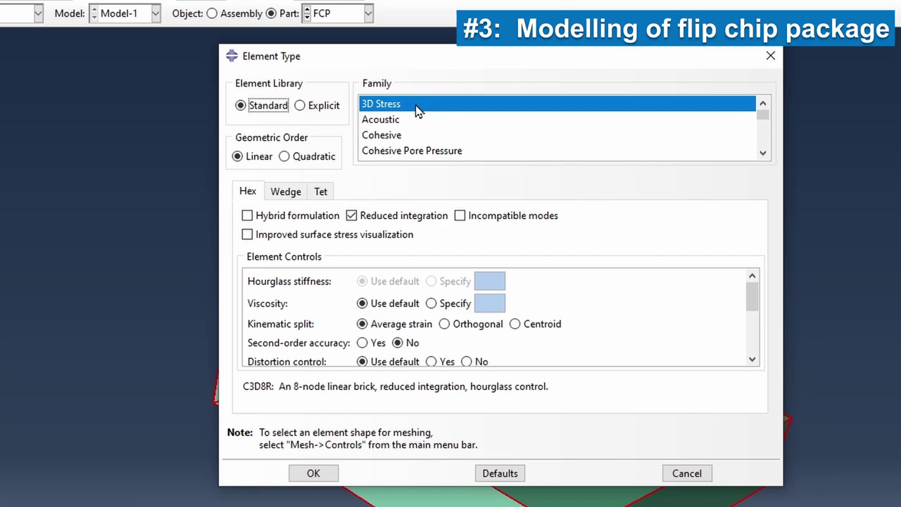
scroll(416, 111, down, 3)
scroll(417, 117, up, 1)
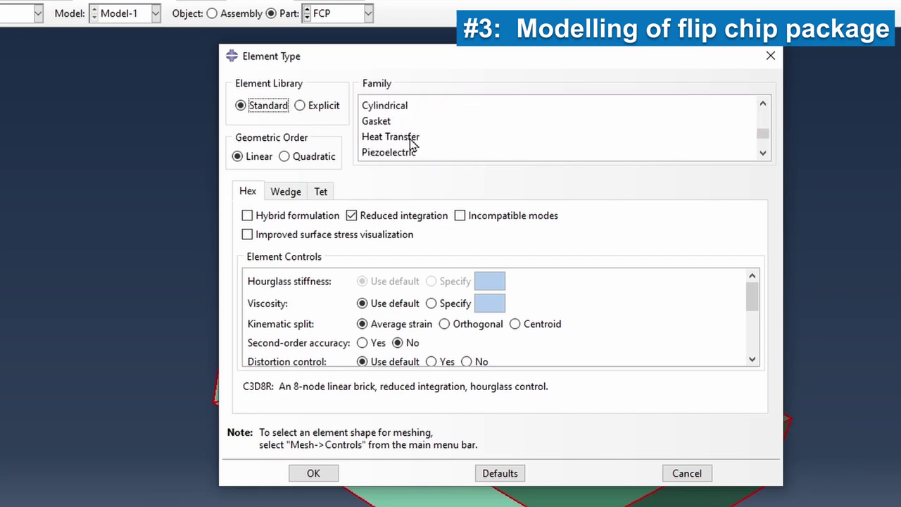
click(412, 138)
click(313, 473)
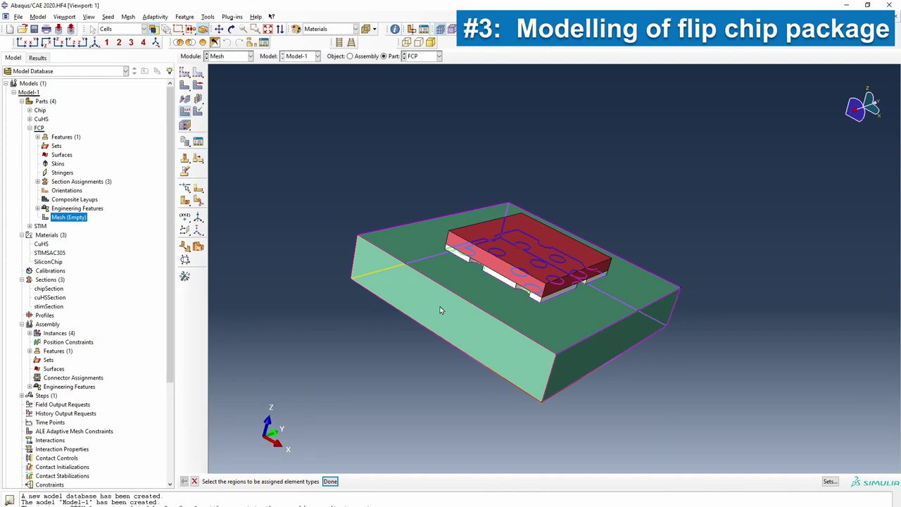
Mesh the FCP part and inspect the resulting mesh on the chip and heat spreader.
click(185, 87)
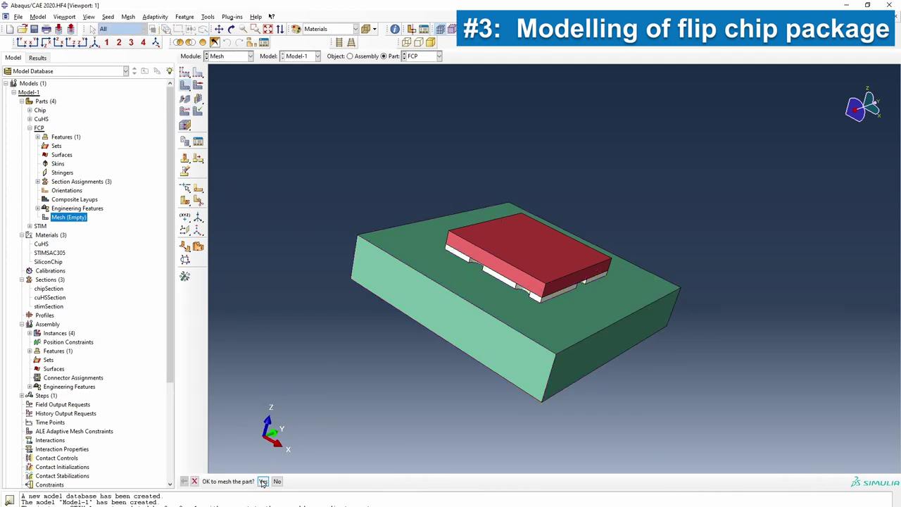
click(263, 482)
click(231, 29)
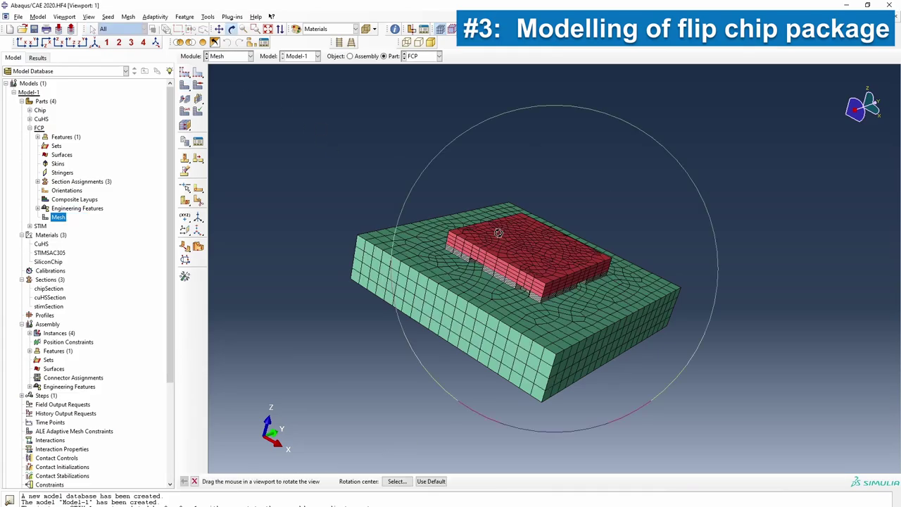
drag(518, 270, 556, 246)
key(Escape)
Start a new Heat transfer step named conductionStep after the Initial step.
scroll(47, 216, down, 3)
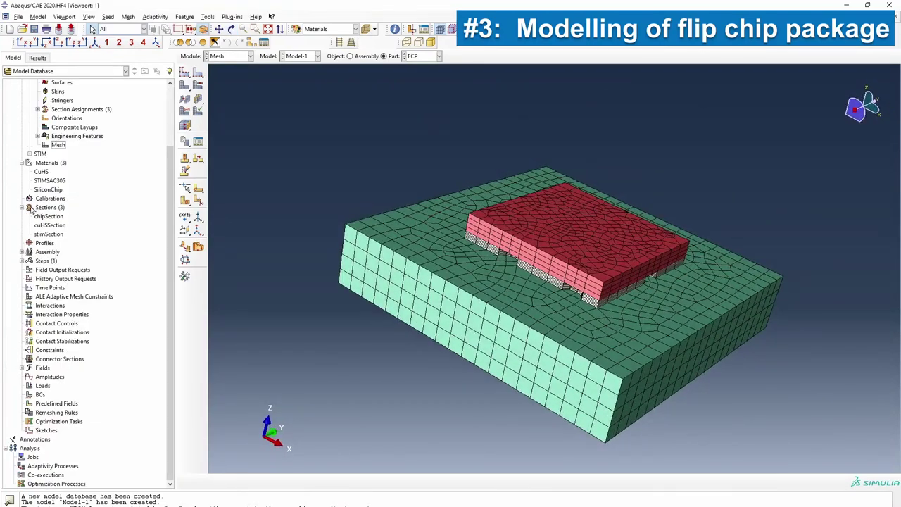
click(22, 207)
double_click(42, 262)
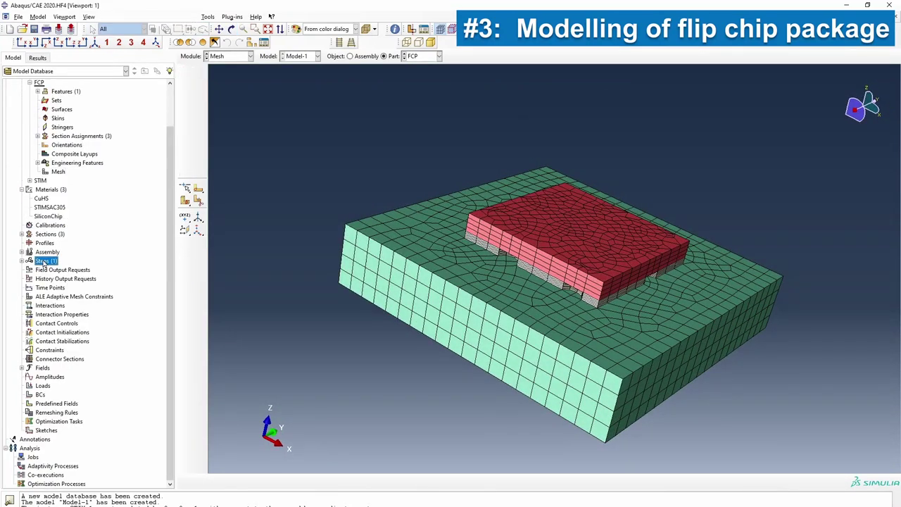
text(he)
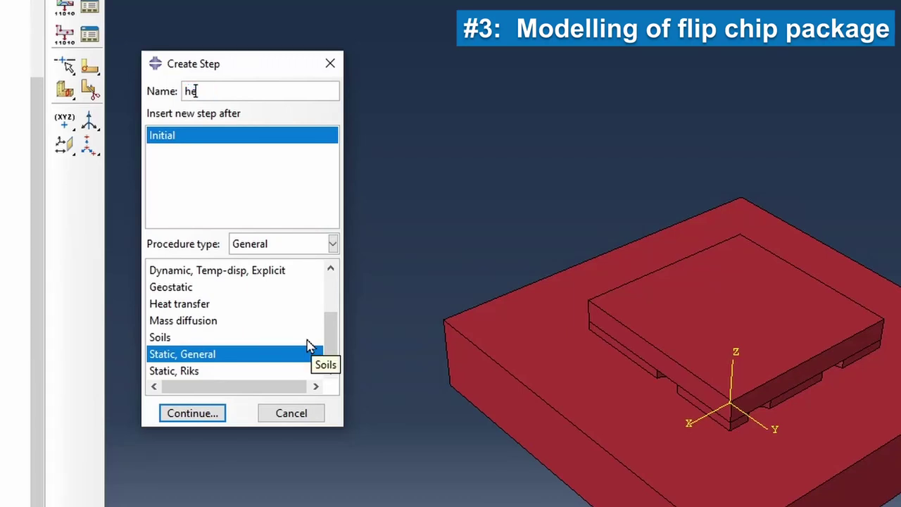
text(a)
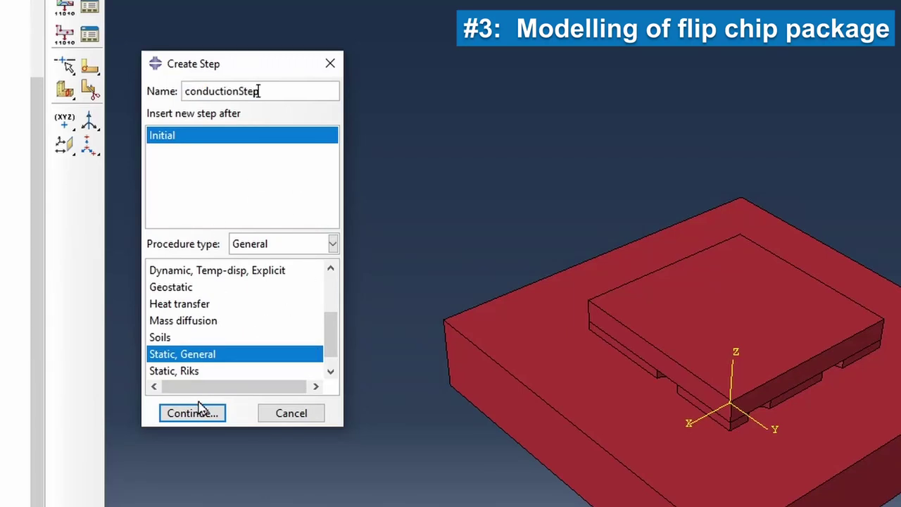
click(197, 309)
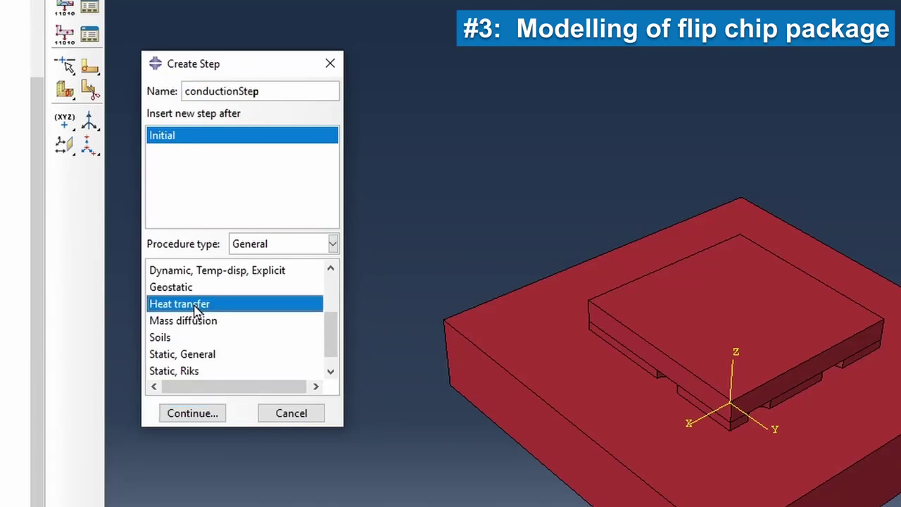
click(193, 414)
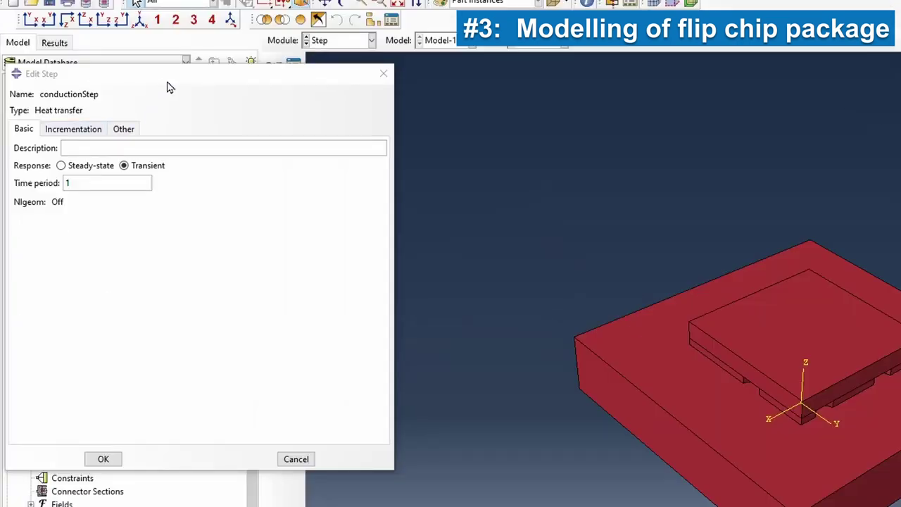
Review the conductionStep incrementation settings and create the step with a transient response and a time period of 1.
drag(184, 75, 642, 92)
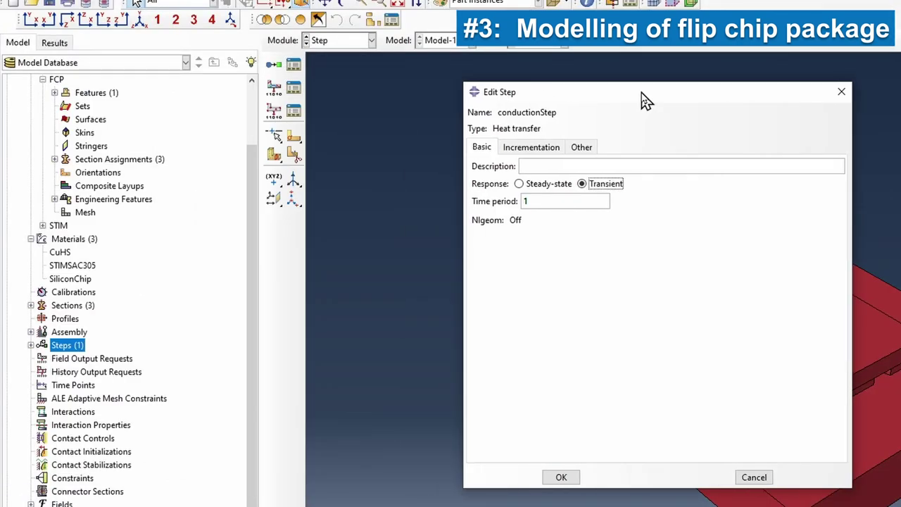
click(540, 149)
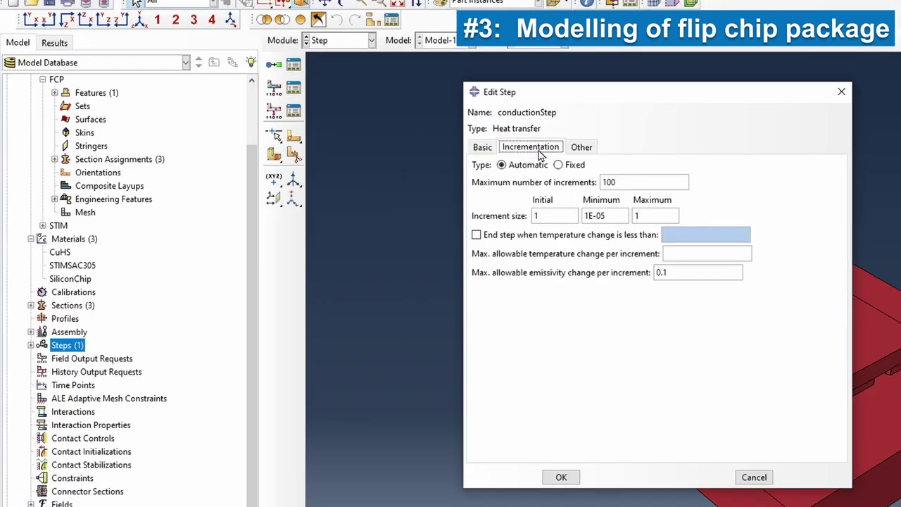
click(669, 256)
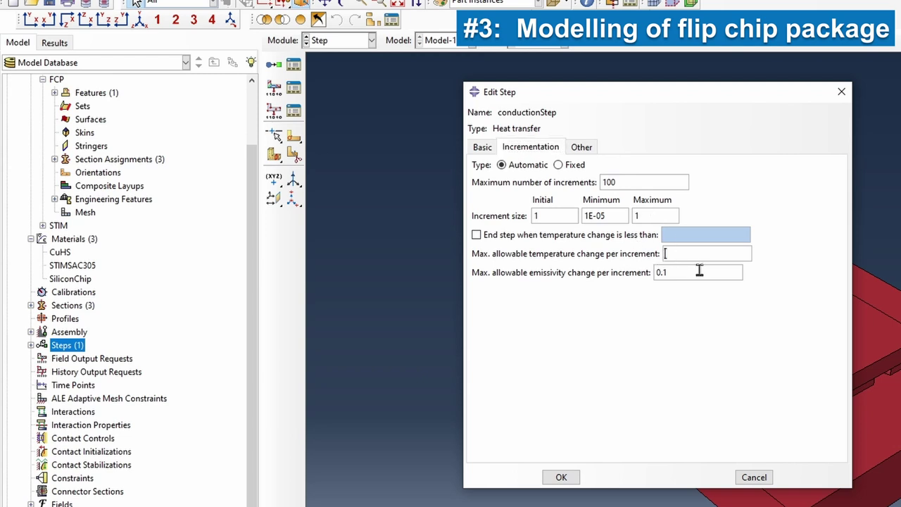
click(482, 147)
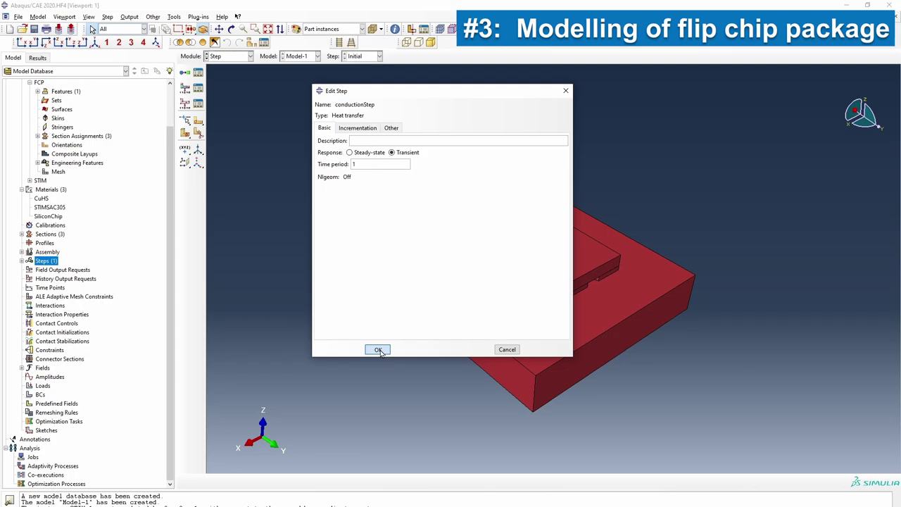
click(562, 477)
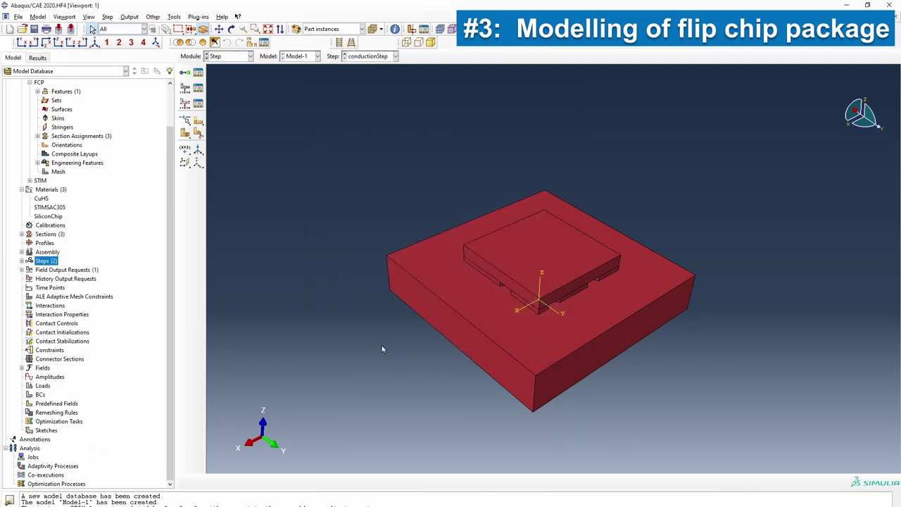
Create a history output request named historyOutput in conductionStep for the whole model, with all Thermal variables included.
double_click(60, 279)
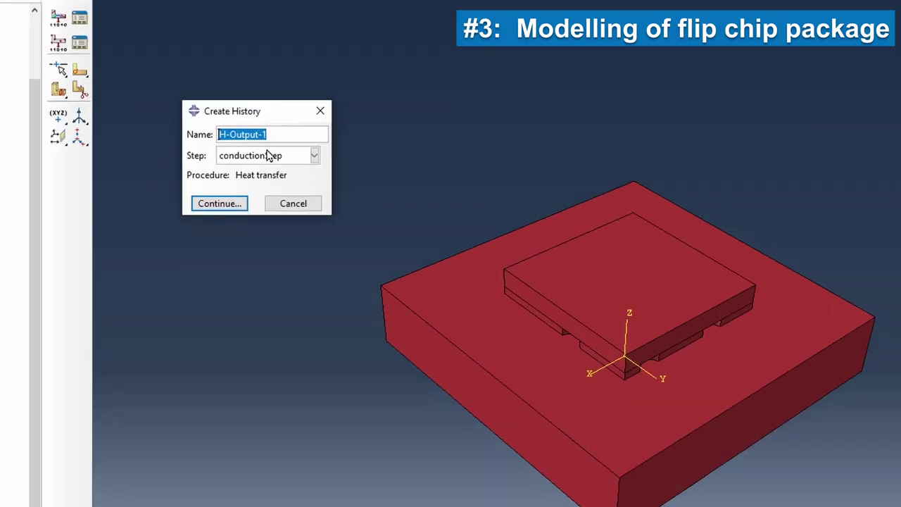
text(historyOutput)
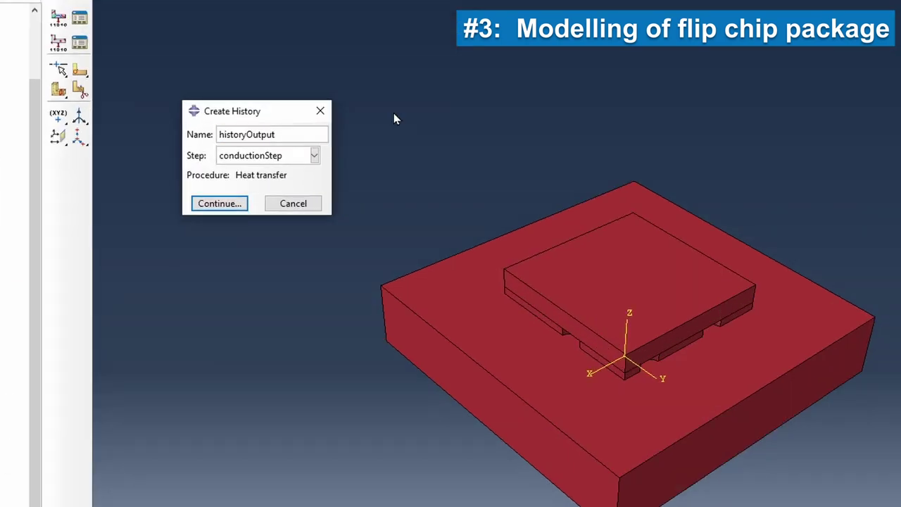
click(233, 203)
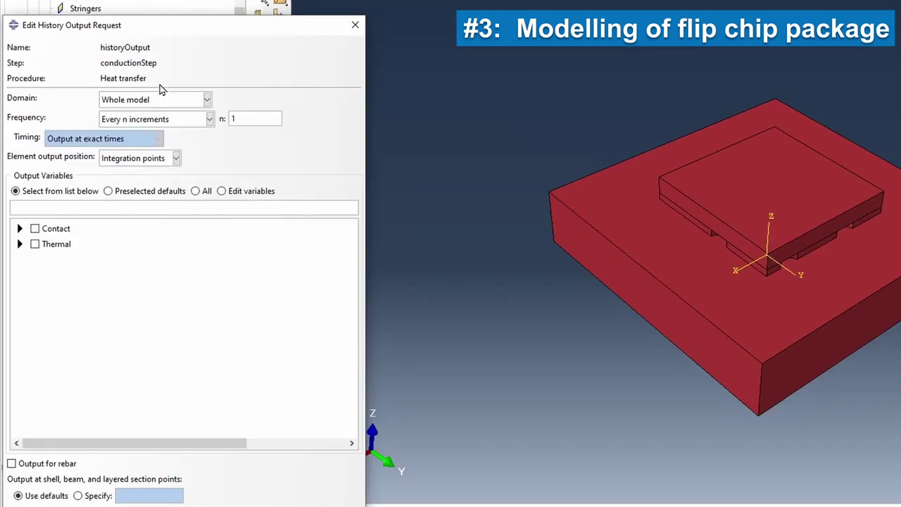
click(34, 243)
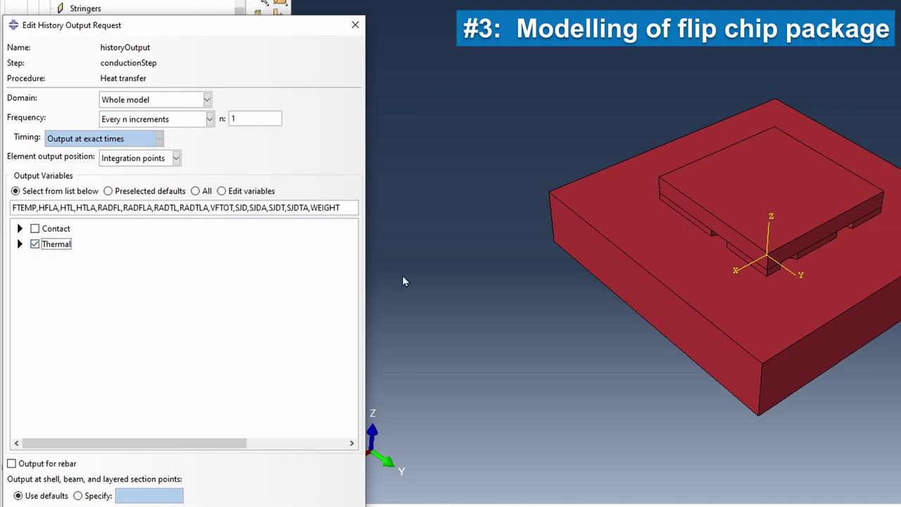
key(Return)
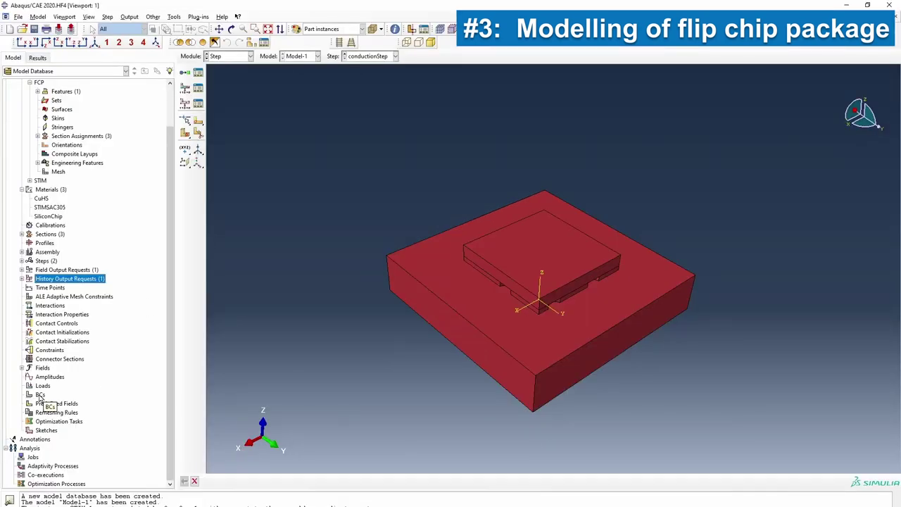
Create a Temperature boundary condition named Tsource in conductionStep on the chip's top face, with a uniform magnitude of 85.
double_click(40, 395)
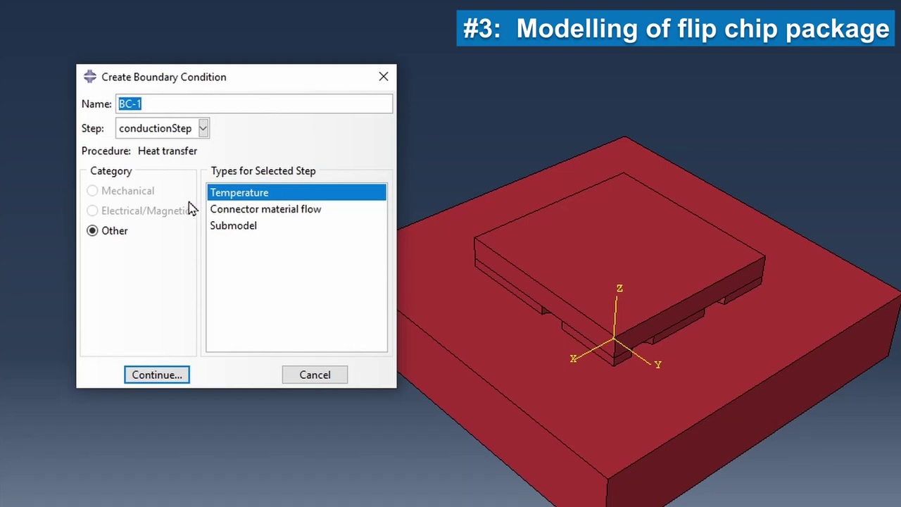
text(T)
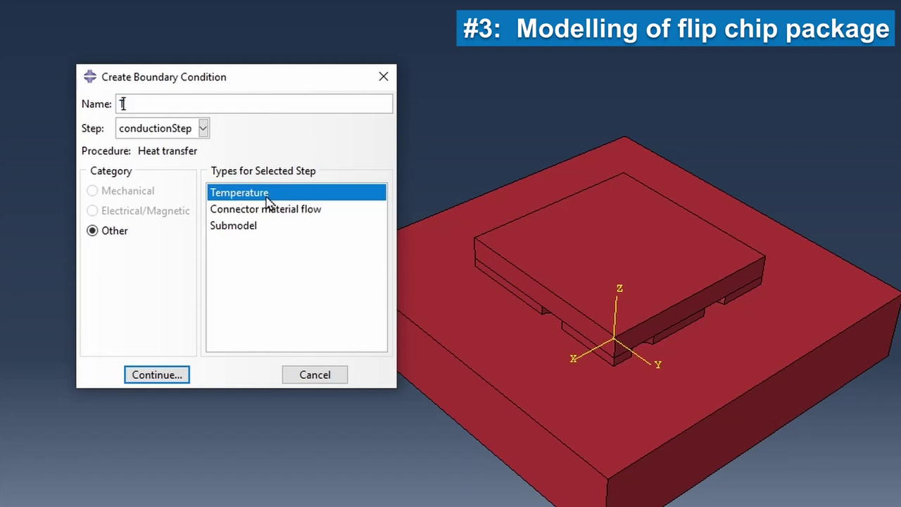
text(source)
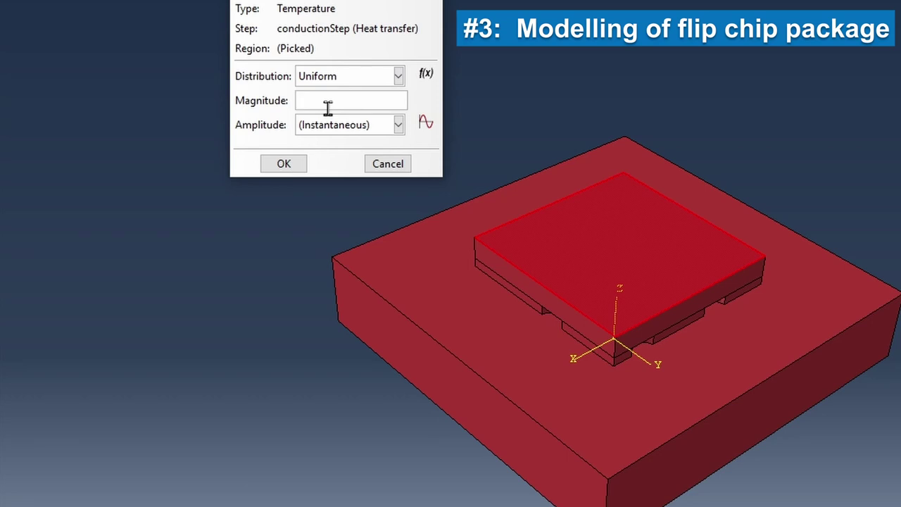
text(85)
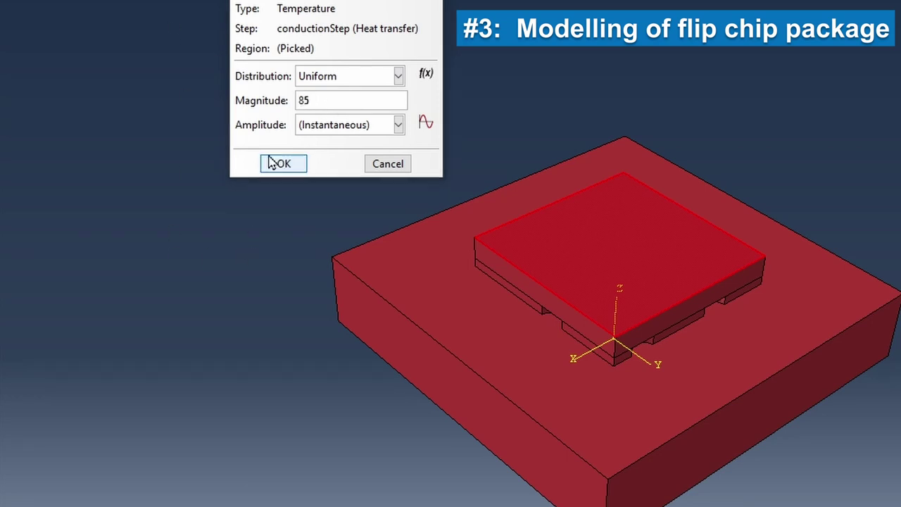
click(276, 163)
Create a Temperature boundary condition named Ta in conductionStep on the heat spreader's bottom face, with a uniform magnitude of 20.
click(233, 29)
drag(545, 325, 502, 197)
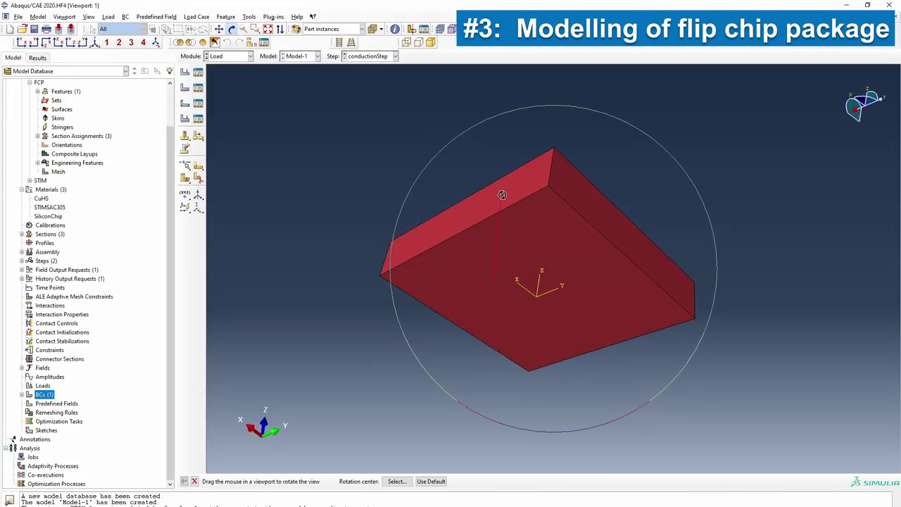
right_click(373, 217)
click(407, 278)
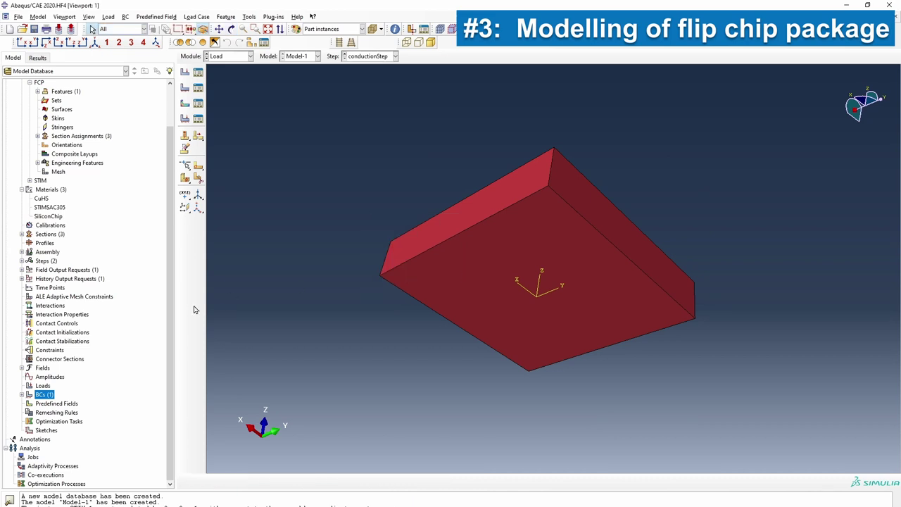
double_click(44, 395)
key(BackSpace)
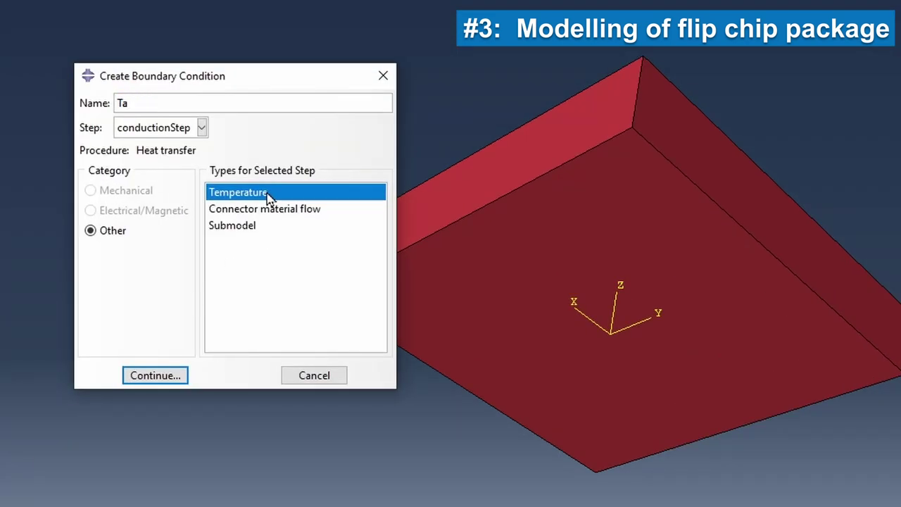
click(155, 375)
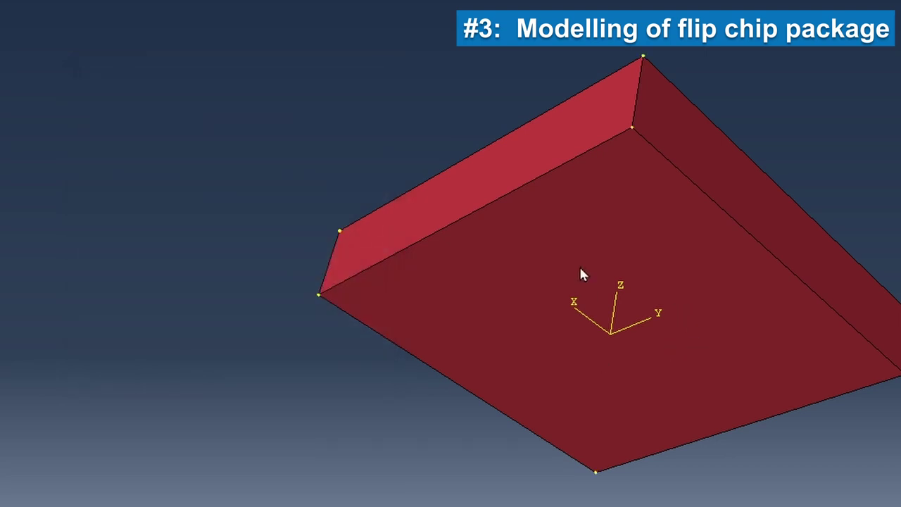
click(580, 268)
middle_click(458, 359)
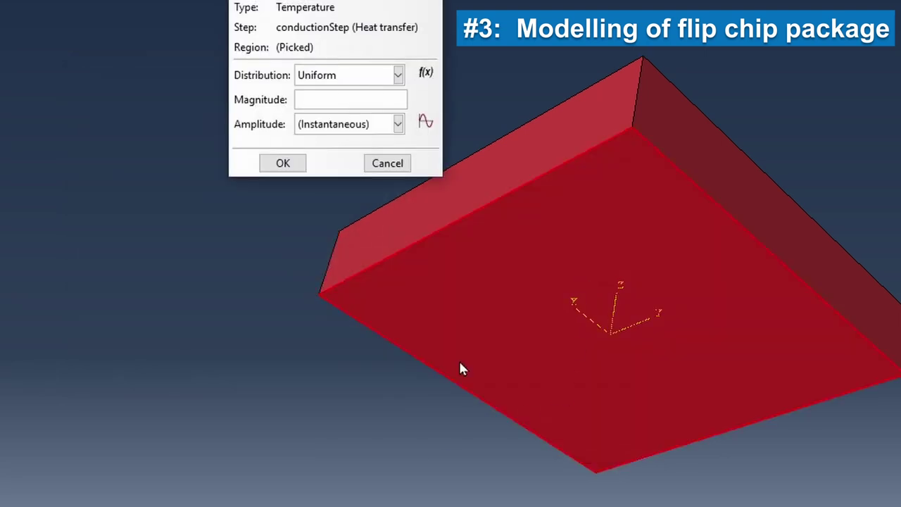
click(334, 104)
text(20)
click(283, 163)
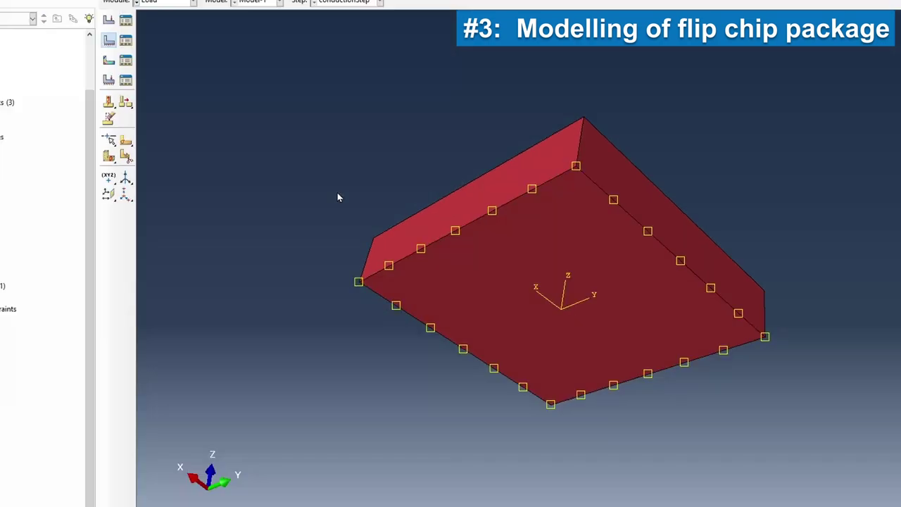
Create a full-analysis job named FCP_HeatConduction for Model-1, run in the background with immediate submission.
ctrl+alt+drag(374, 120, 425, 273)
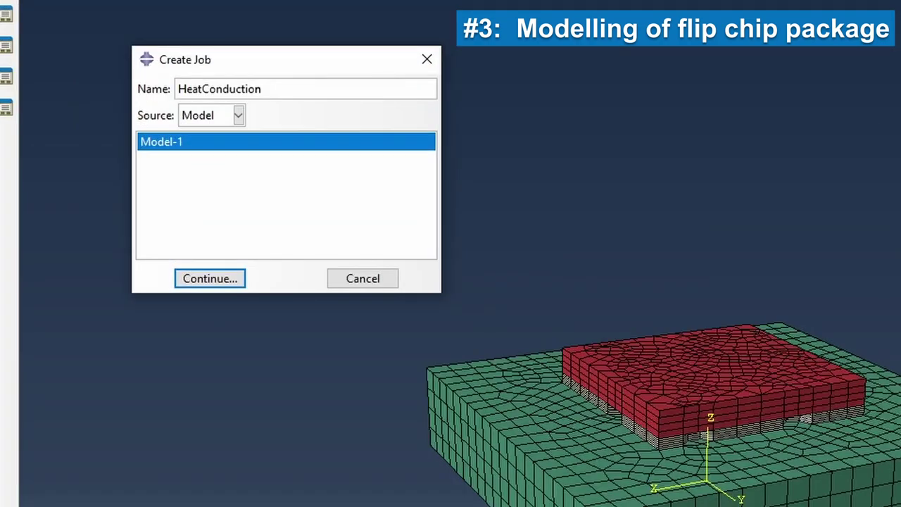
click(178, 89)
text(FCP_)
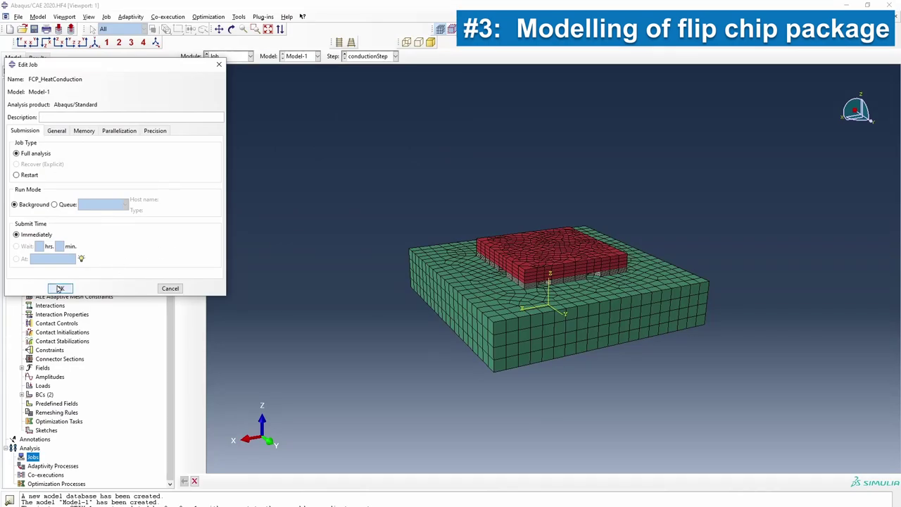
click(61, 289)
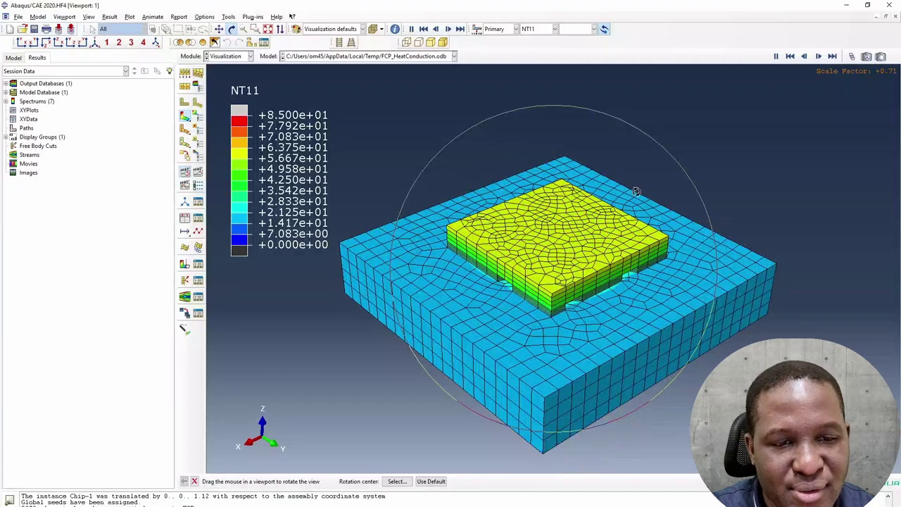
Examine the NT11 temperature contours at the final animation frame on the chip, the solder layer and the heat spreader's underside.
click(833, 56)
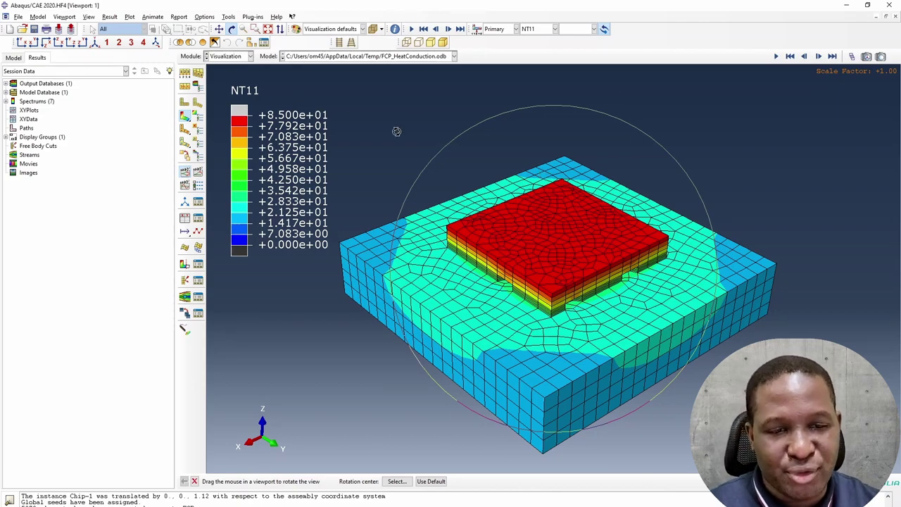
drag(571, 228, 545, 237)
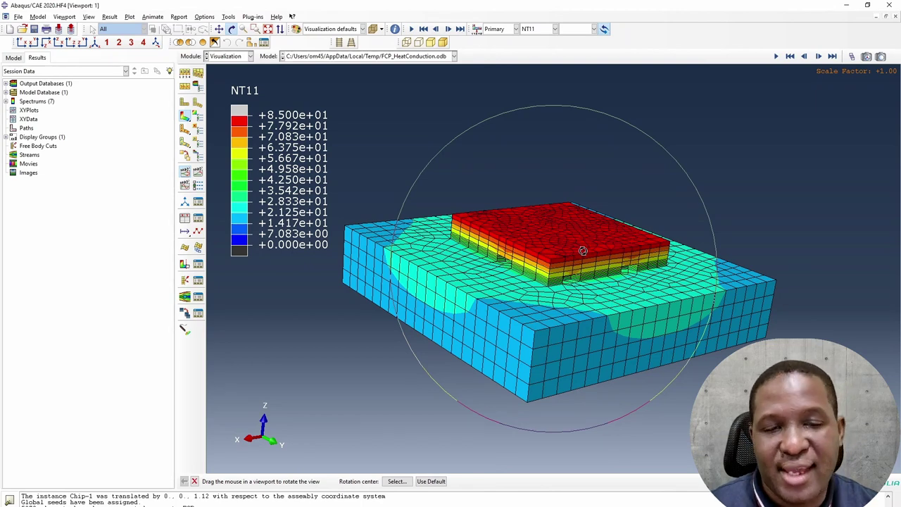
drag(593, 384, 560, 315)
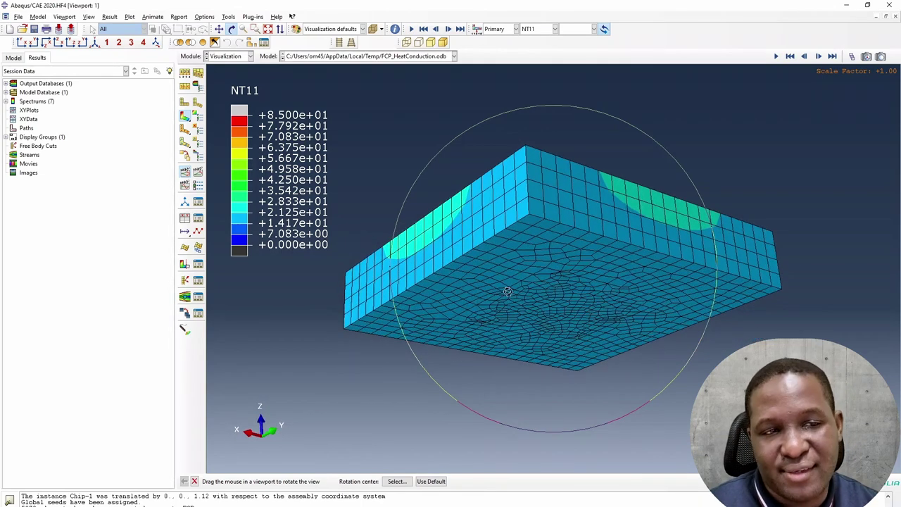
drag(541, 223, 513, 260)
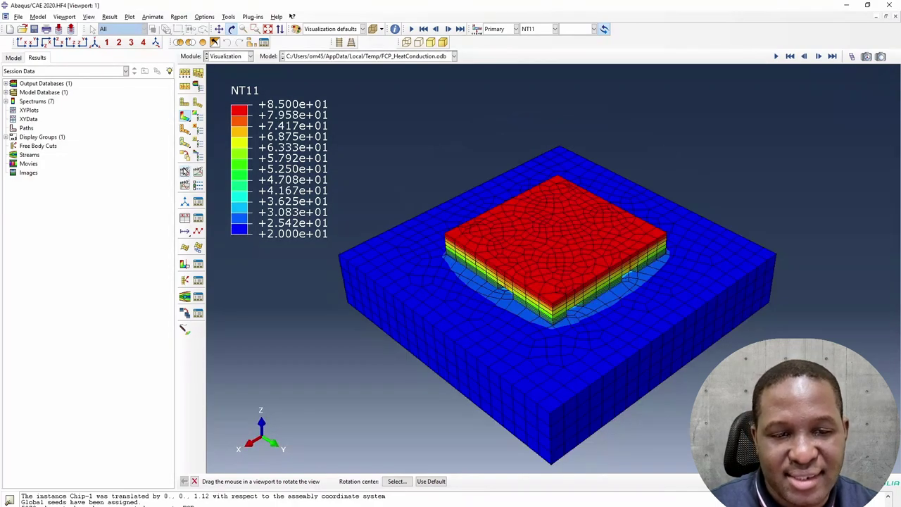
Replay the scale factor animation of the NT11 contours and view the package's layers from the side.
click(185, 173)
click(185, 174)
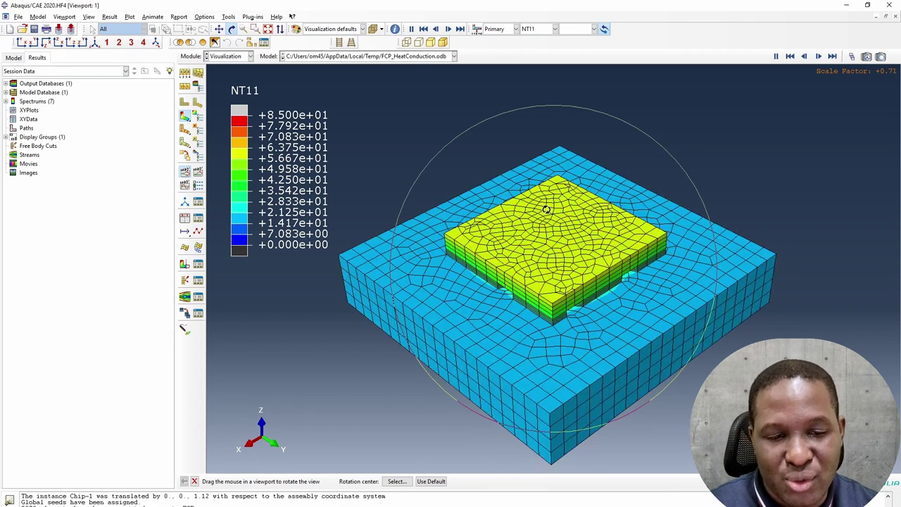
drag(544, 408, 554, 366)
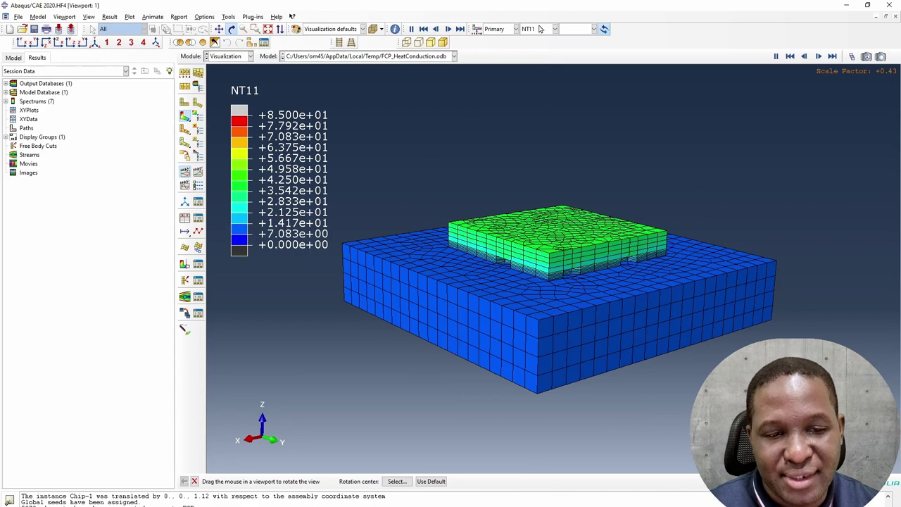
Plot the HFL Magnitude contours on the package and view the heat flux around the chip and heat spreader from several angles.
click(542, 28)
click(536, 49)
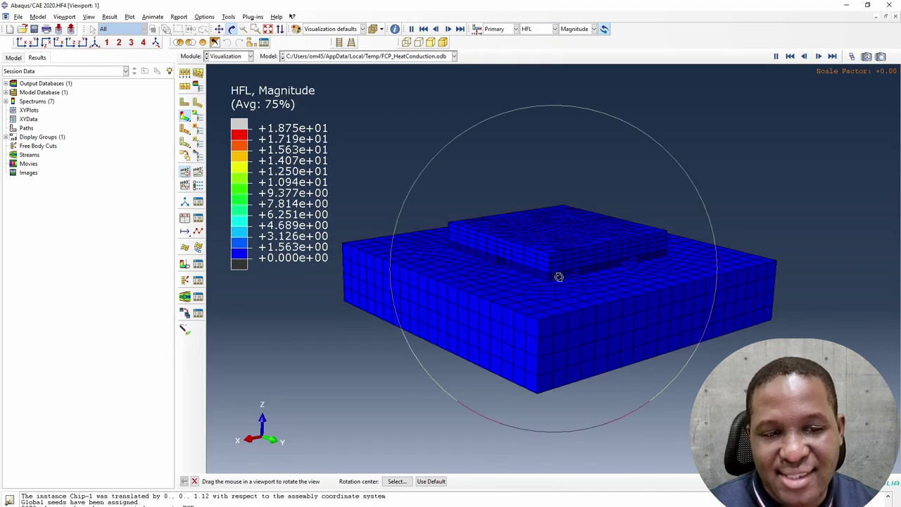
drag(559, 276, 702, 324)
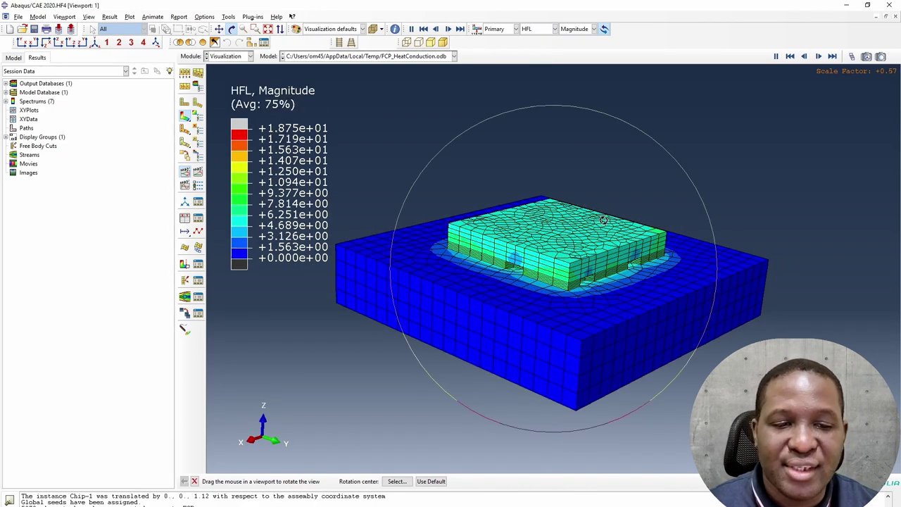
drag(551, 246, 537, 334)
drag(481, 214, 587, 274)
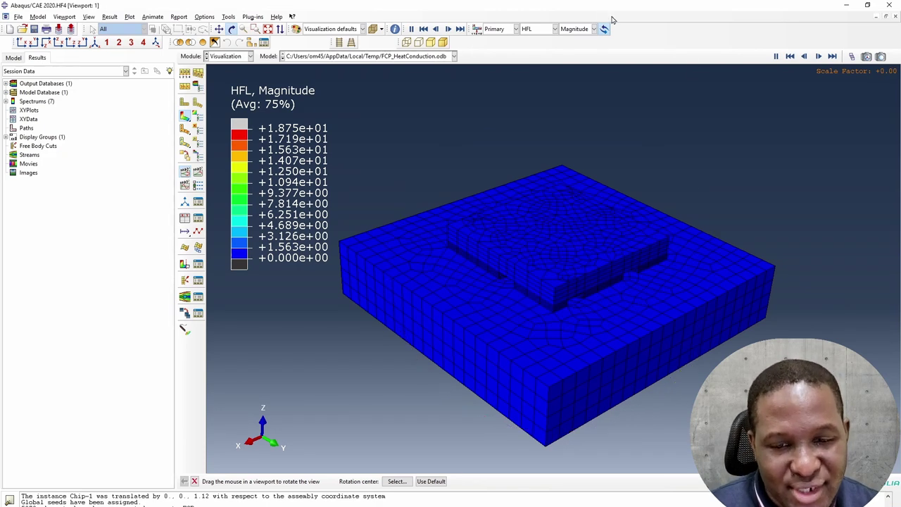
Switch the heat flux contours to the HFL3 component and view the package from a low side angle and from above.
click(575, 29)
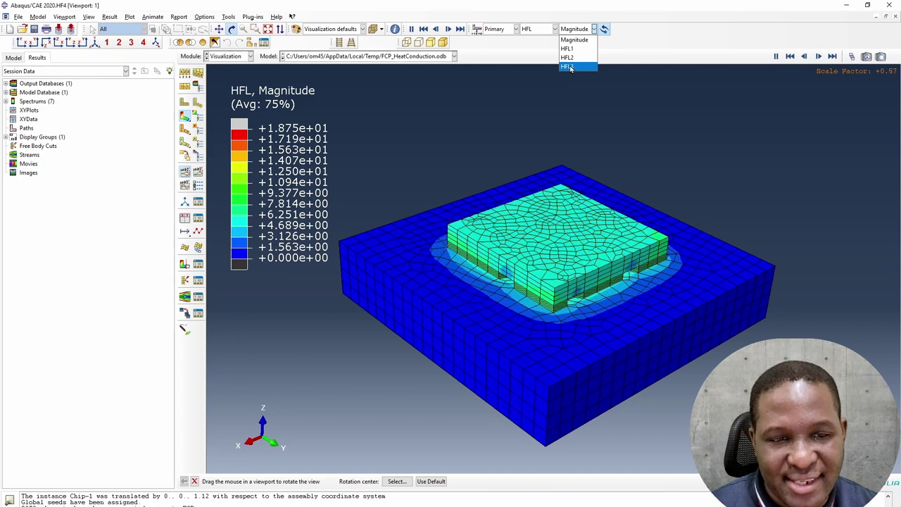
click(571, 68)
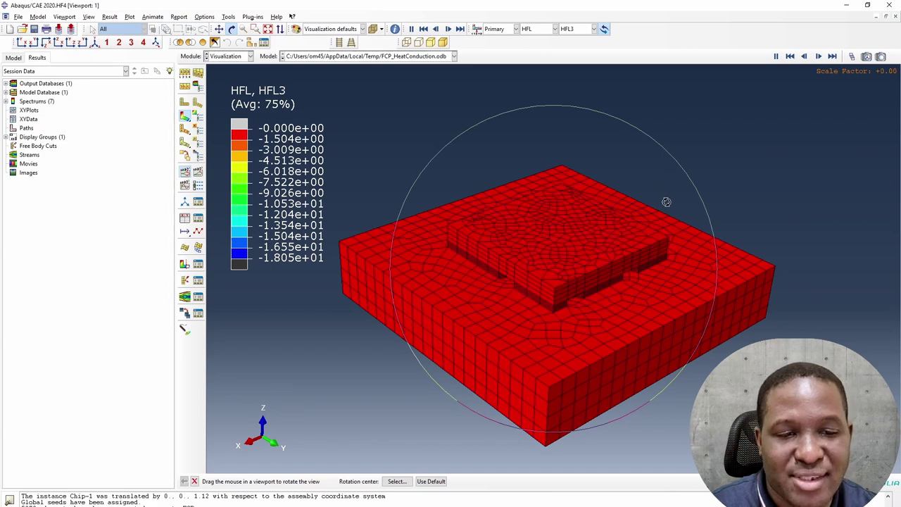
drag(516, 298, 565, 185)
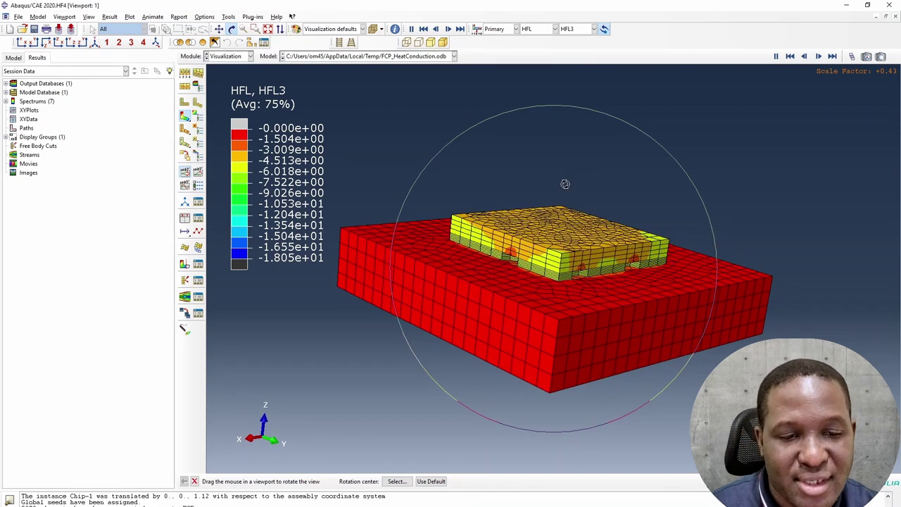
drag(553, 395, 553, 217)
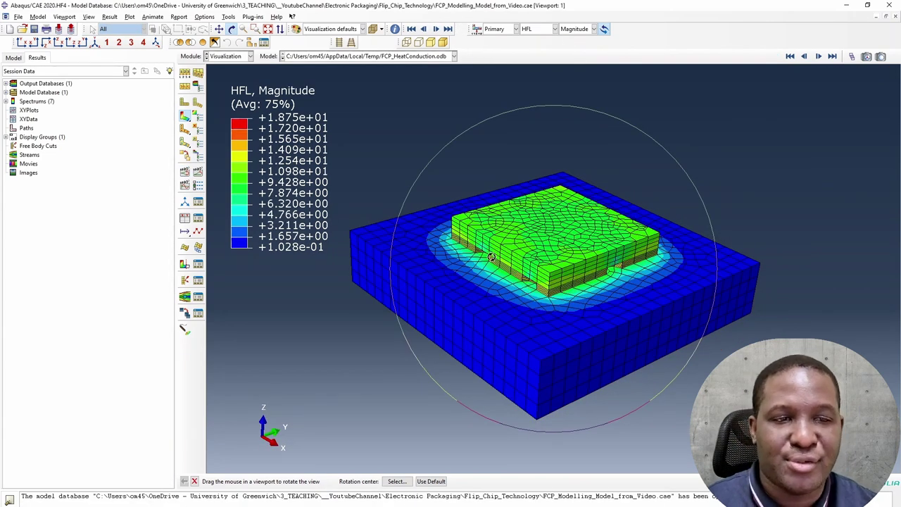
Remove the chip and the heat spreader from the display by material, isolating the perforated layer between them.
right_click(584, 104)
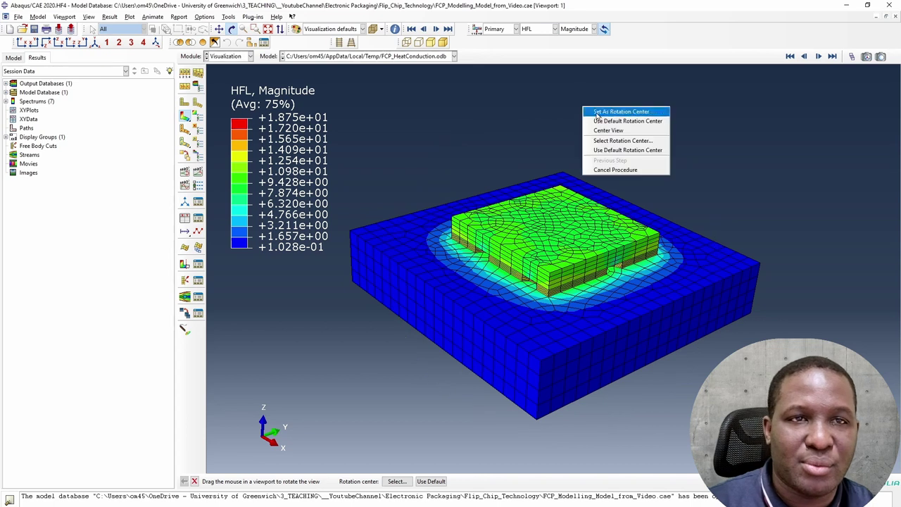
click(629, 168)
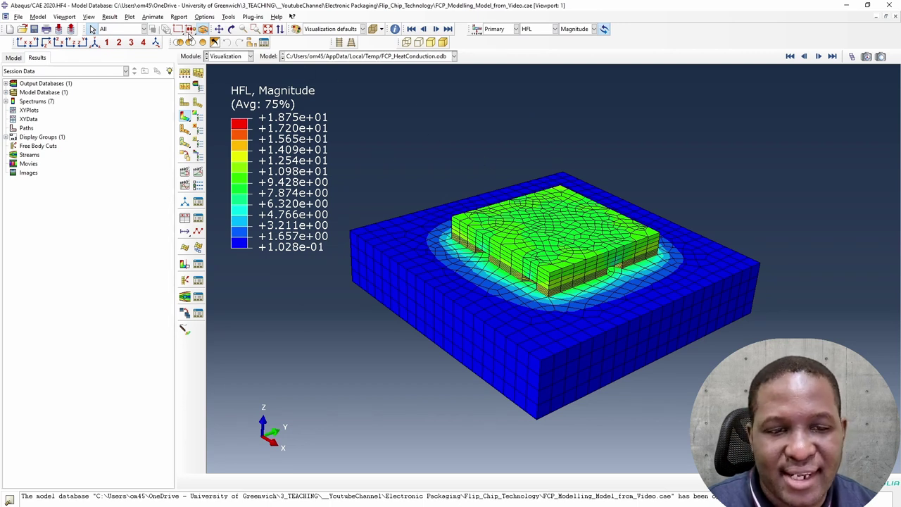
click(192, 42)
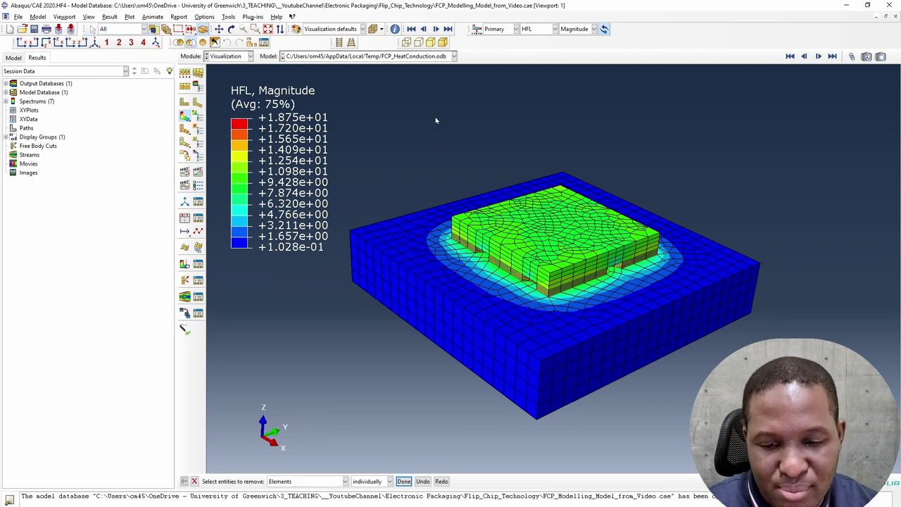
click(304, 483)
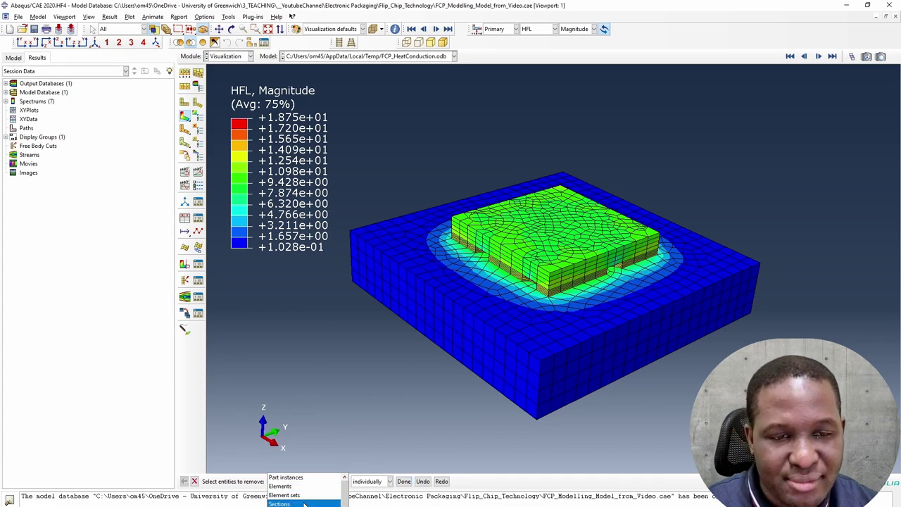
click(296, 503)
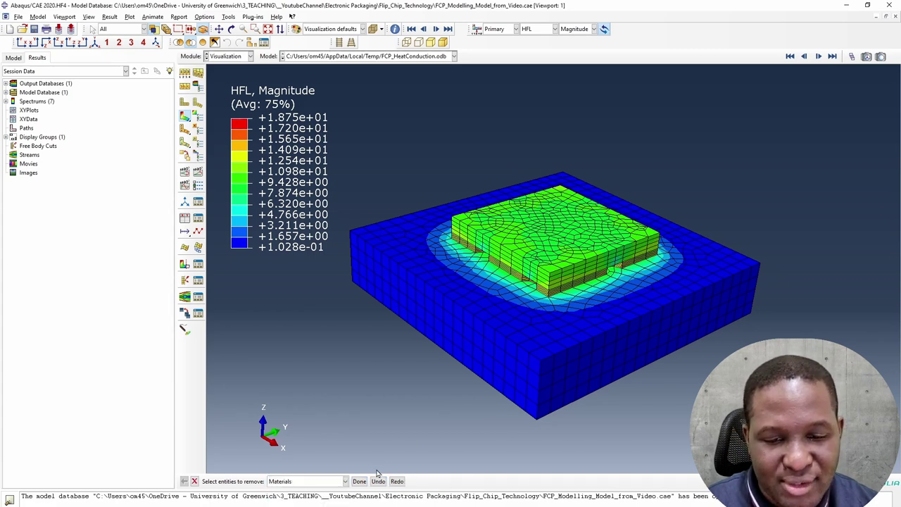
click(535, 254)
click(358, 481)
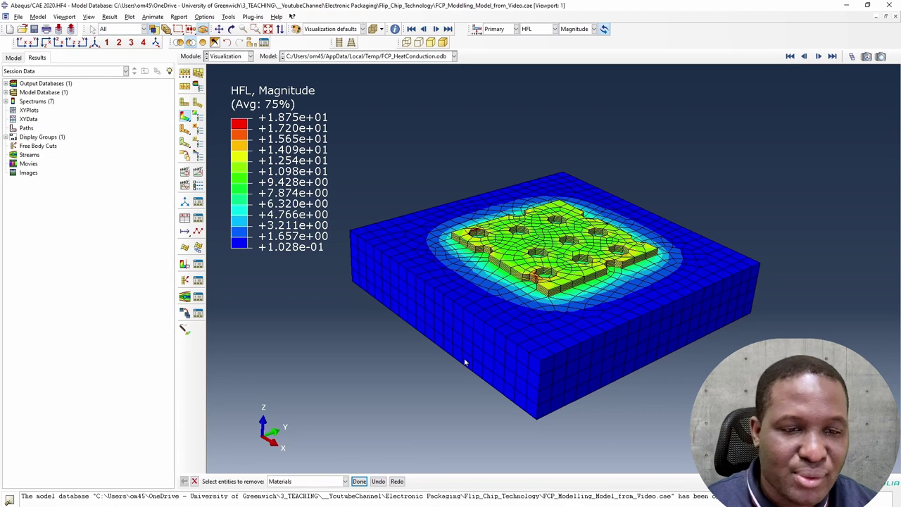
click(359, 481)
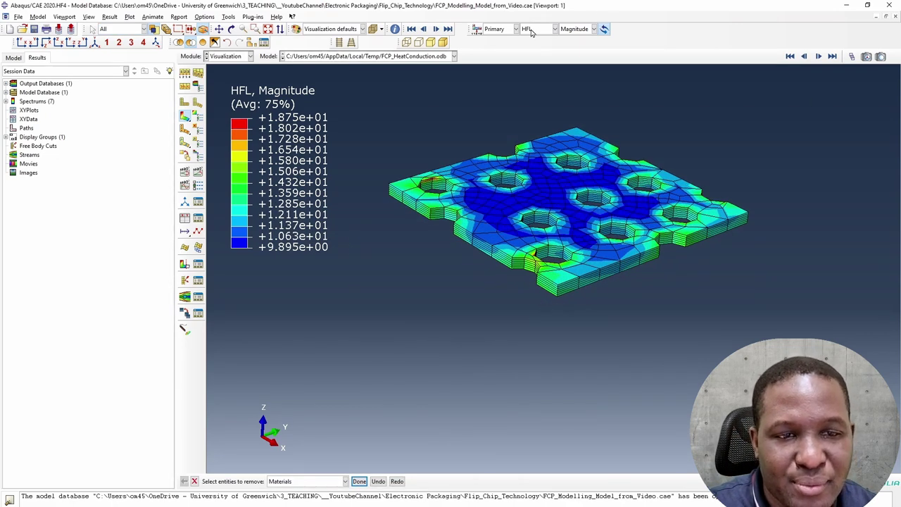
Animate the HFL3 heat flux component on the isolated perforated layer.
click(593, 29)
click(572, 63)
click(31, 352)
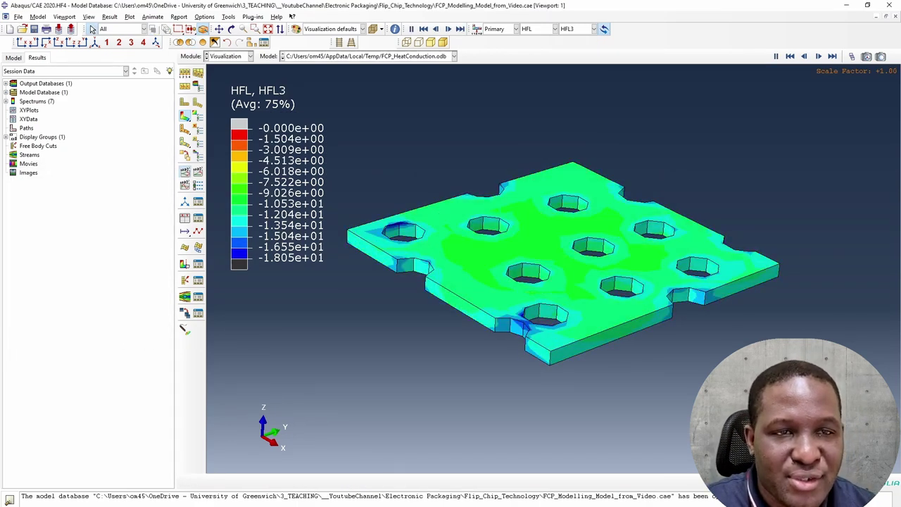
click(569, 30)
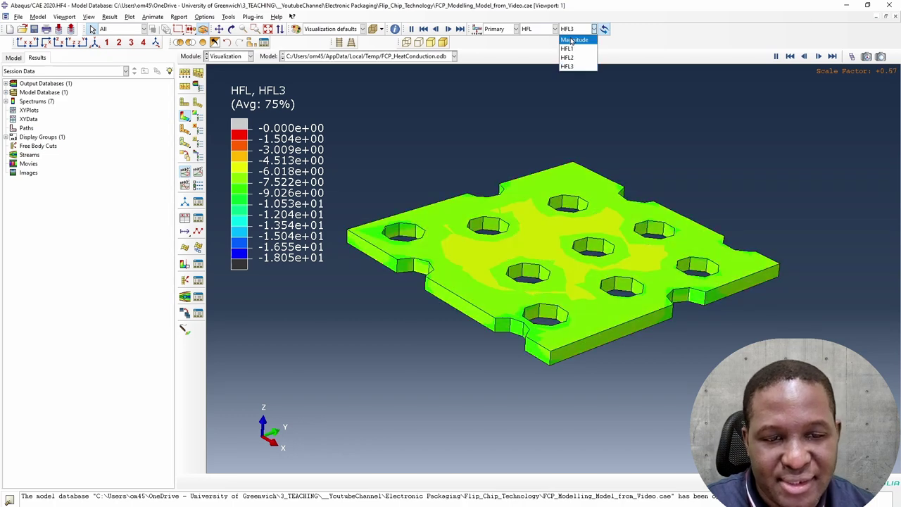
Plot the NT11 temperature contours on the isolated layer and restart the scale factor animation.
click(538, 29)
click(532, 48)
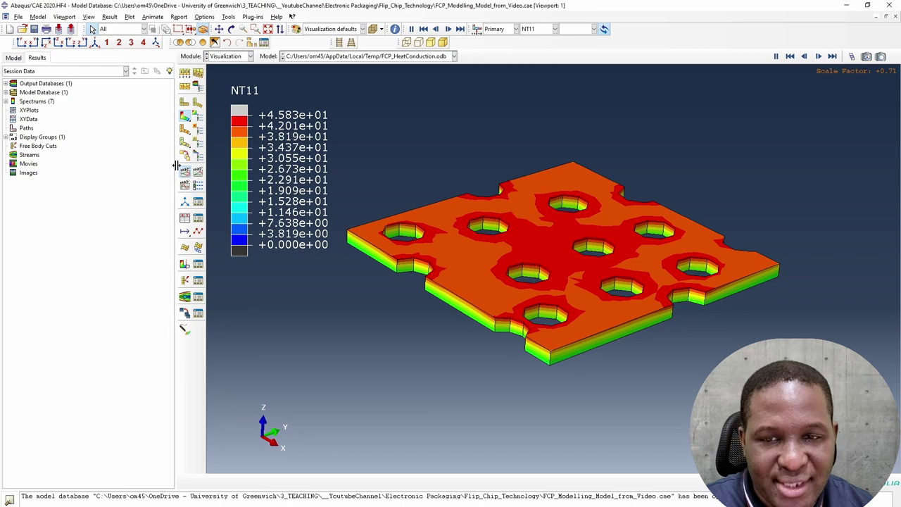
click(187, 185)
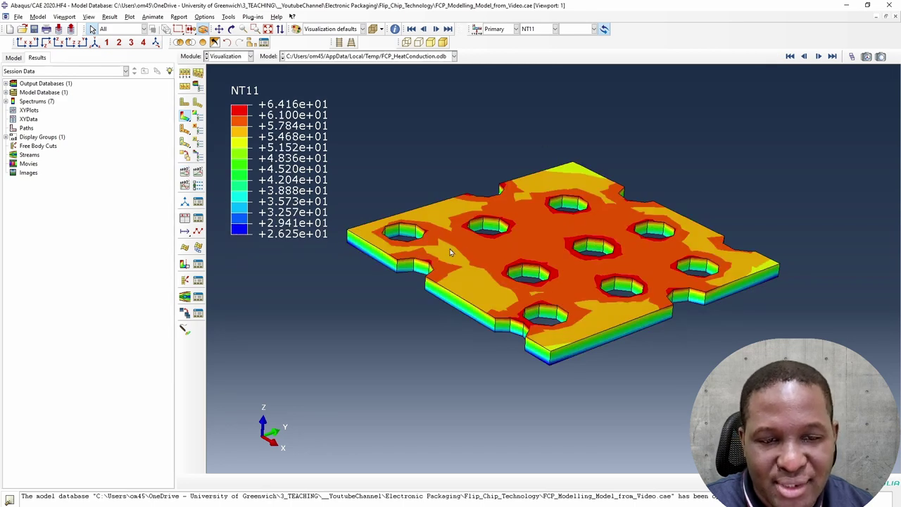
click(184, 172)
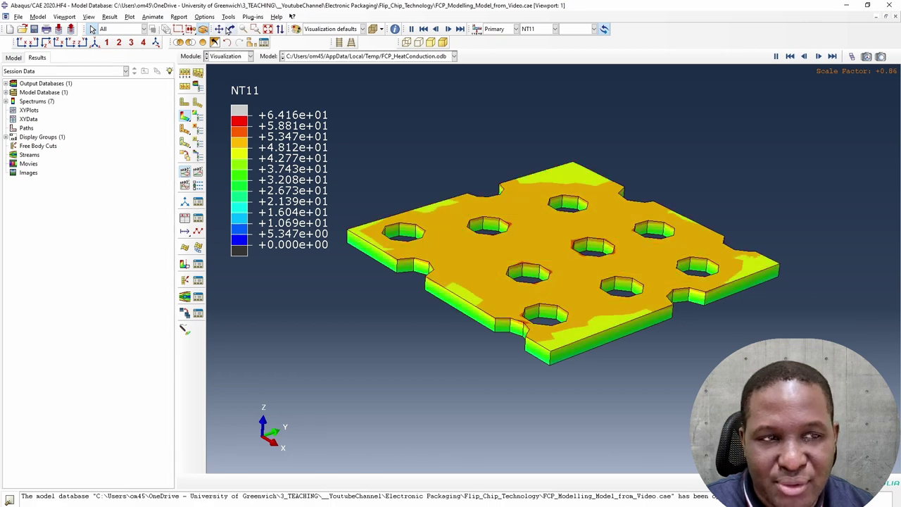
Examine the NT11 temperature contours on the isolated layer's upper face, edges, hole walls and underside.
click(231, 29)
drag(537, 292, 527, 236)
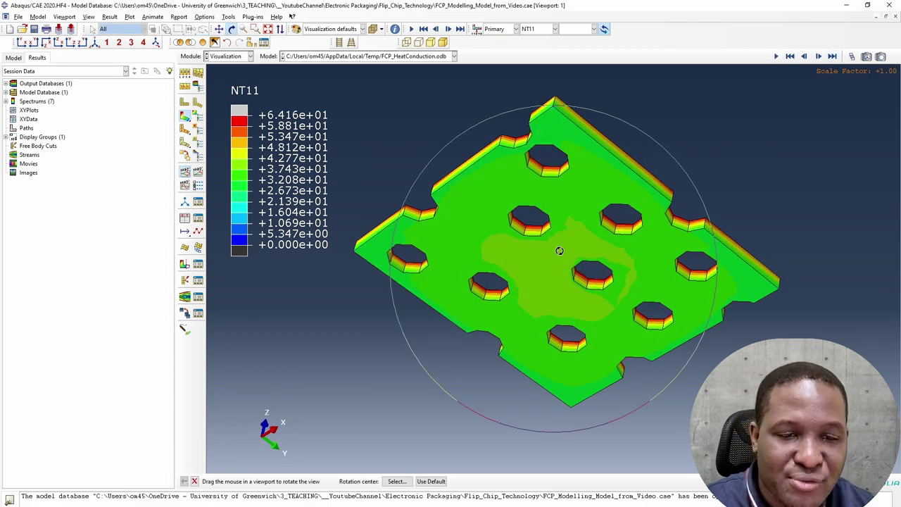
drag(563, 214, 551, 312)
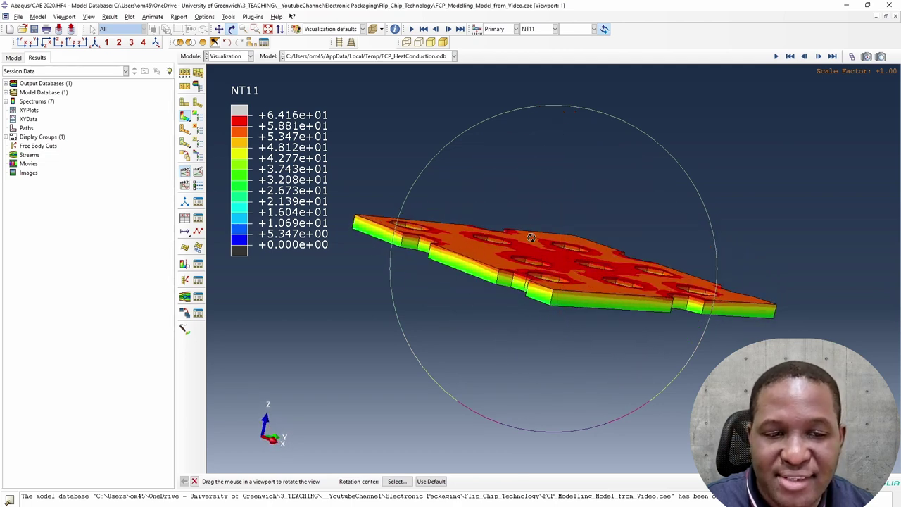
drag(535, 238, 497, 259)
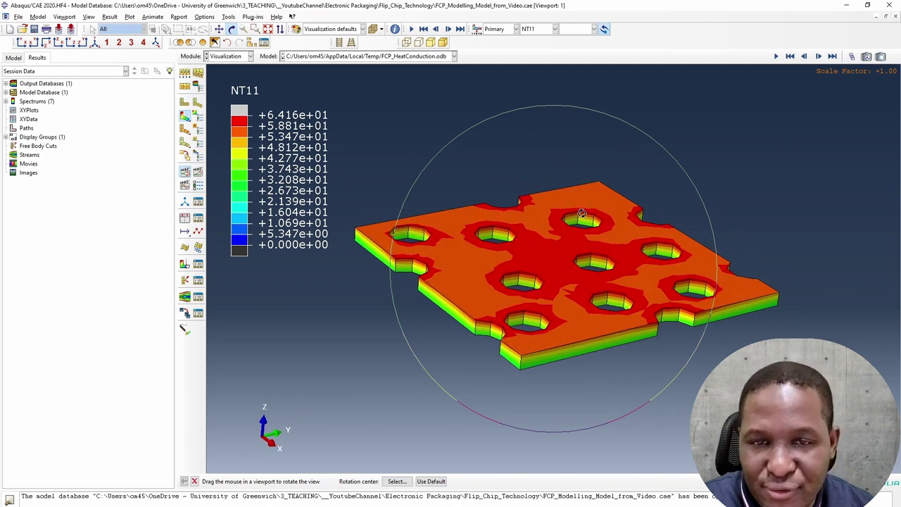
drag(542, 256, 555, 253)
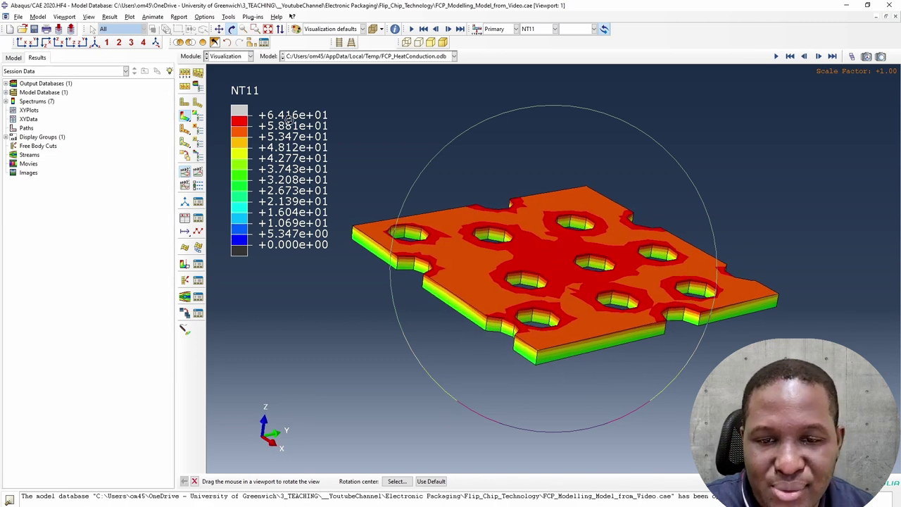
drag(570, 319, 553, 189)
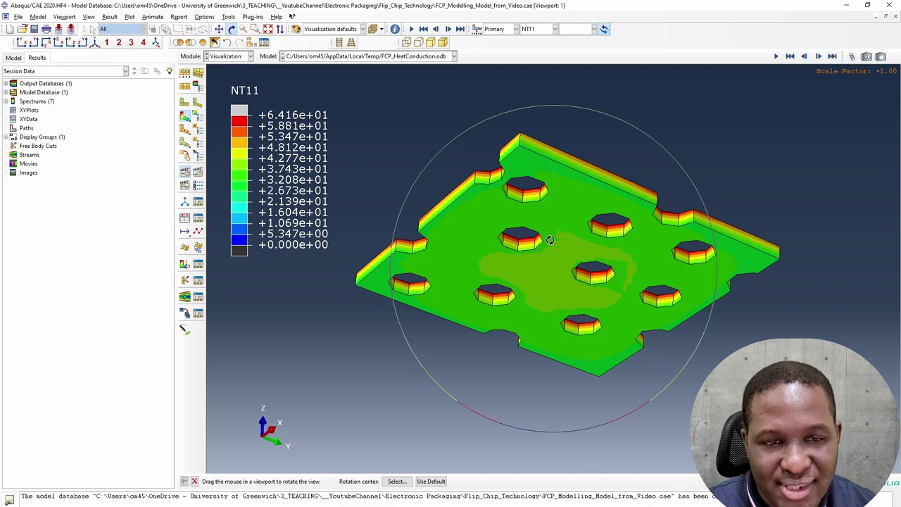
drag(551, 240, 566, 374)
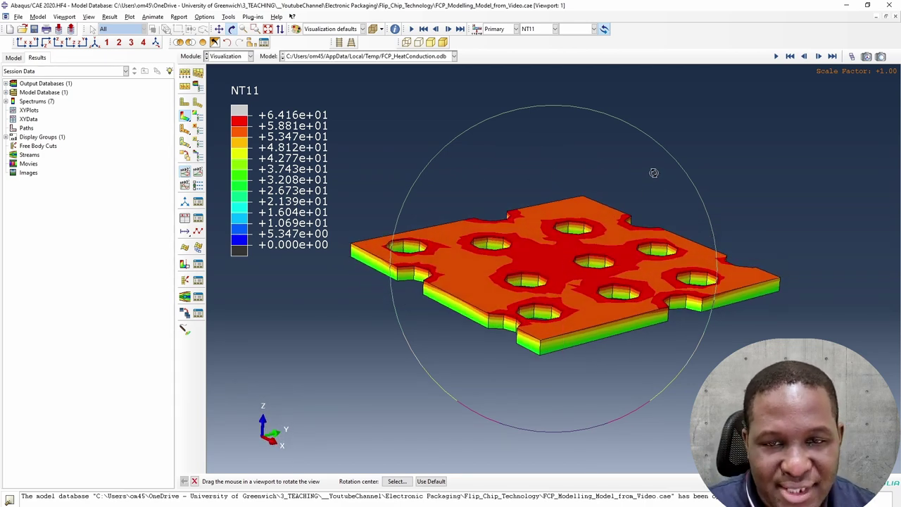
drag(592, 336, 528, 270)
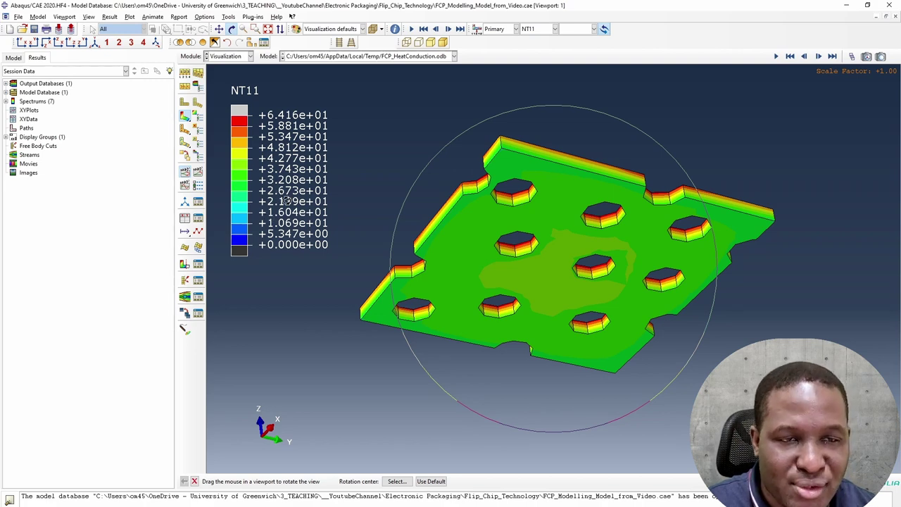
drag(618, 228, 584, 70)
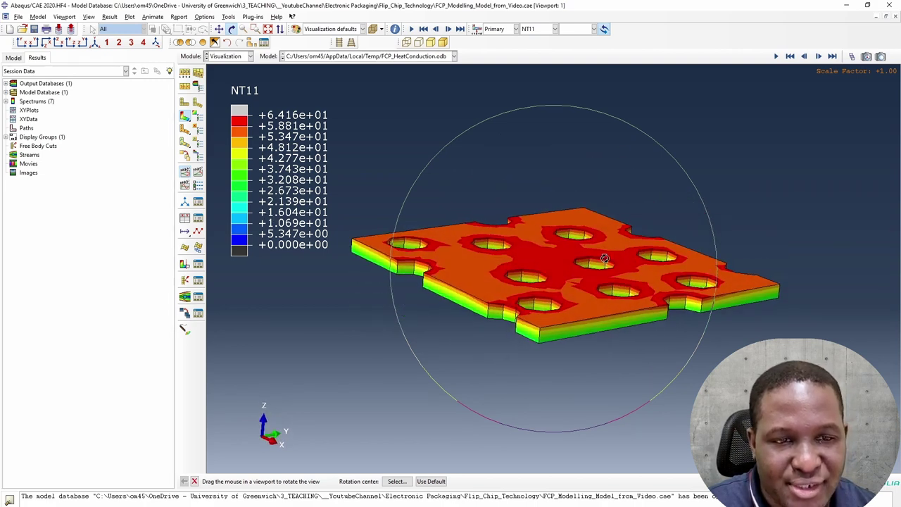
Plot the HFL Magnitude contours on the isolated layer and view its upper face and holes.
click(547, 29)
click(540, 48)
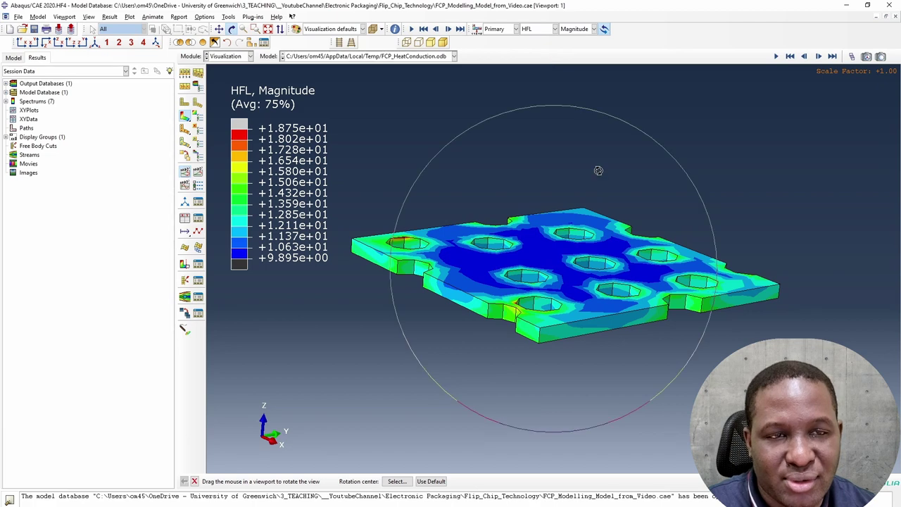
drag(553, 296, 551, 175)
Plot the HFL3 component on the isolated layer and examine the flux around the hole edges and along the sides.
click(574, 29)
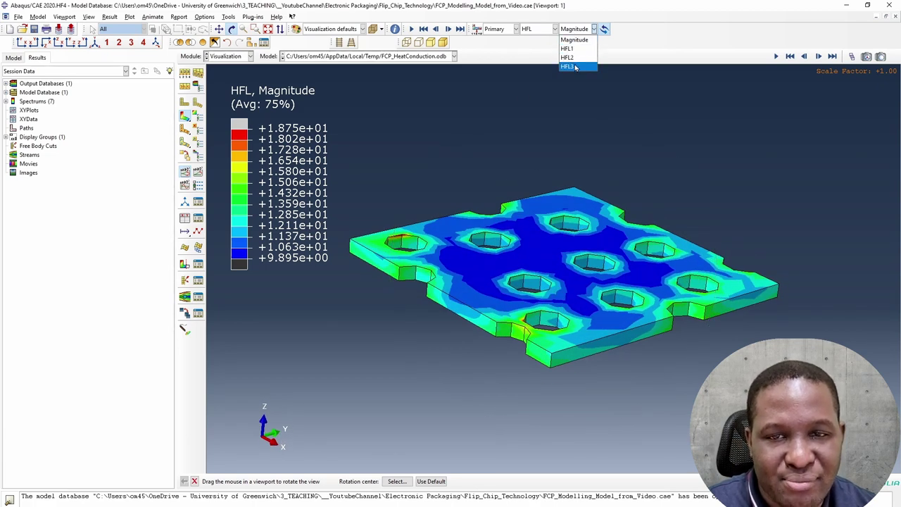
click(574, 68)
drag(573, 282, 521, 255)
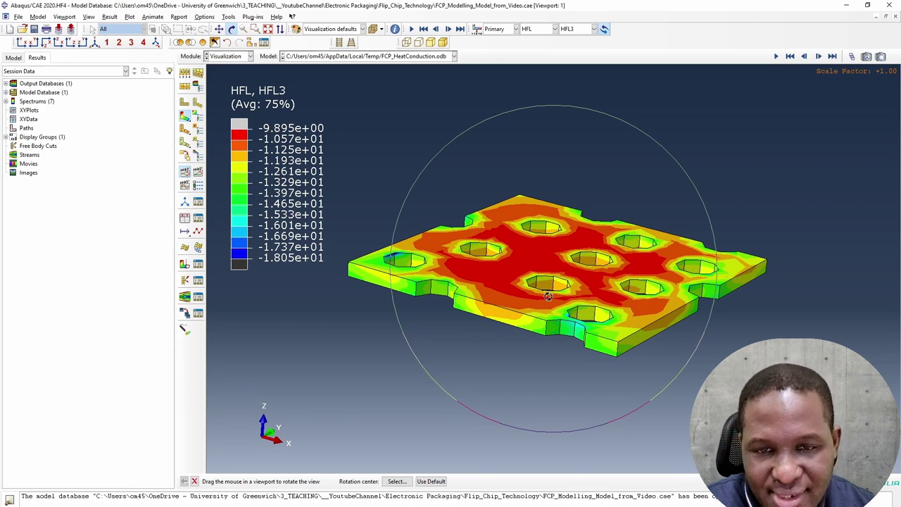
drag(600, 348, 501, 293)
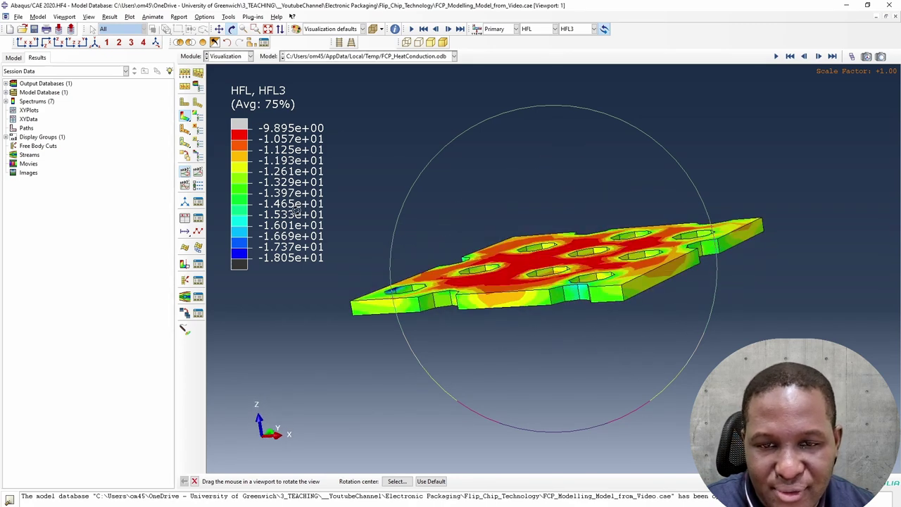
drag(617, 283, 470, 182)
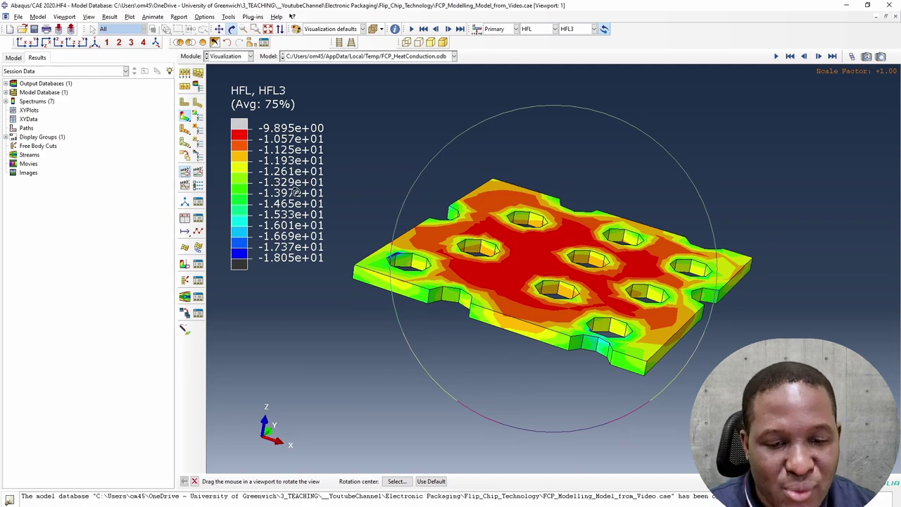